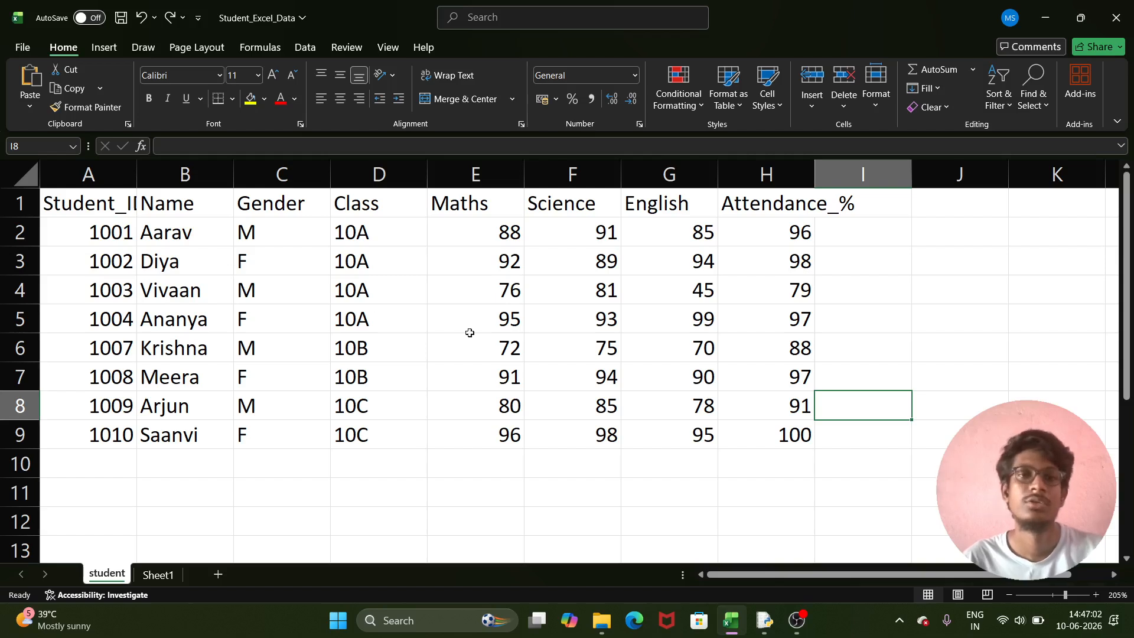
- Enter the text 'ffdsfhsdfsdhhsdh' in cell E13
left_click(876, 107)
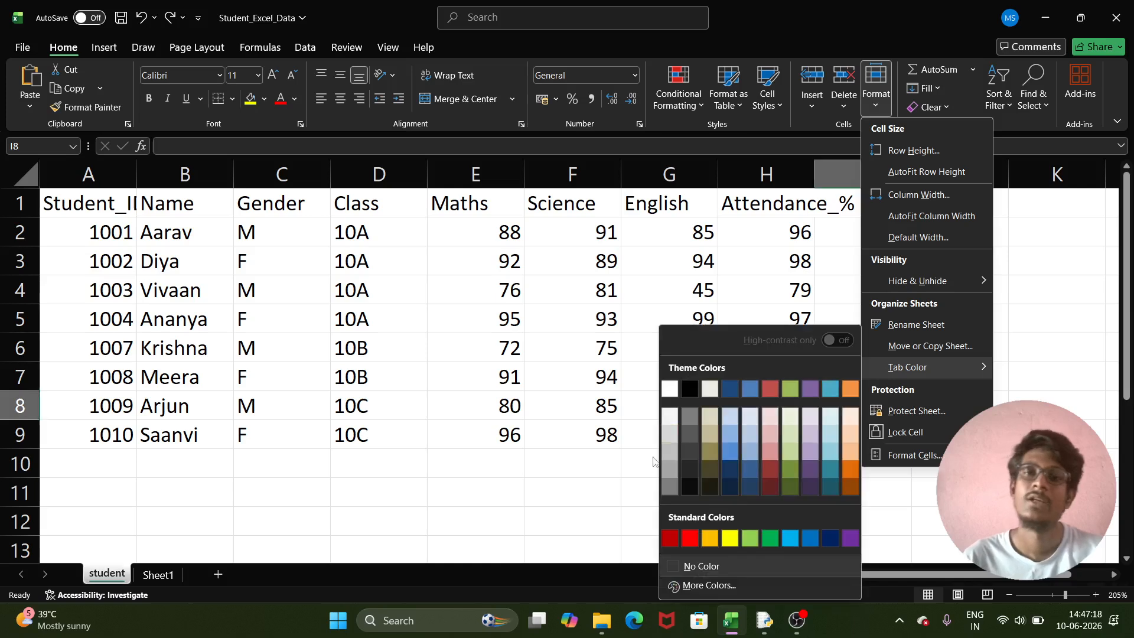
left_click(605, 469)
left_click(605, 469)
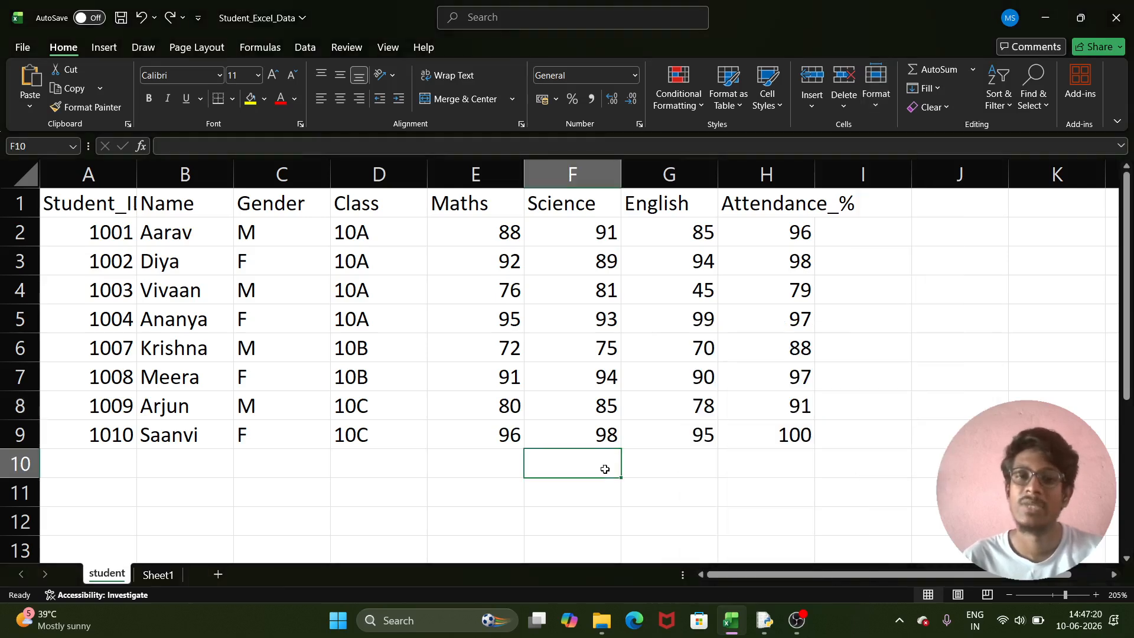
scroll(605, 469, "down", 1)
left_click(454, 443)
scroll(455, 441, "down", 1)
left_click(452, 402)
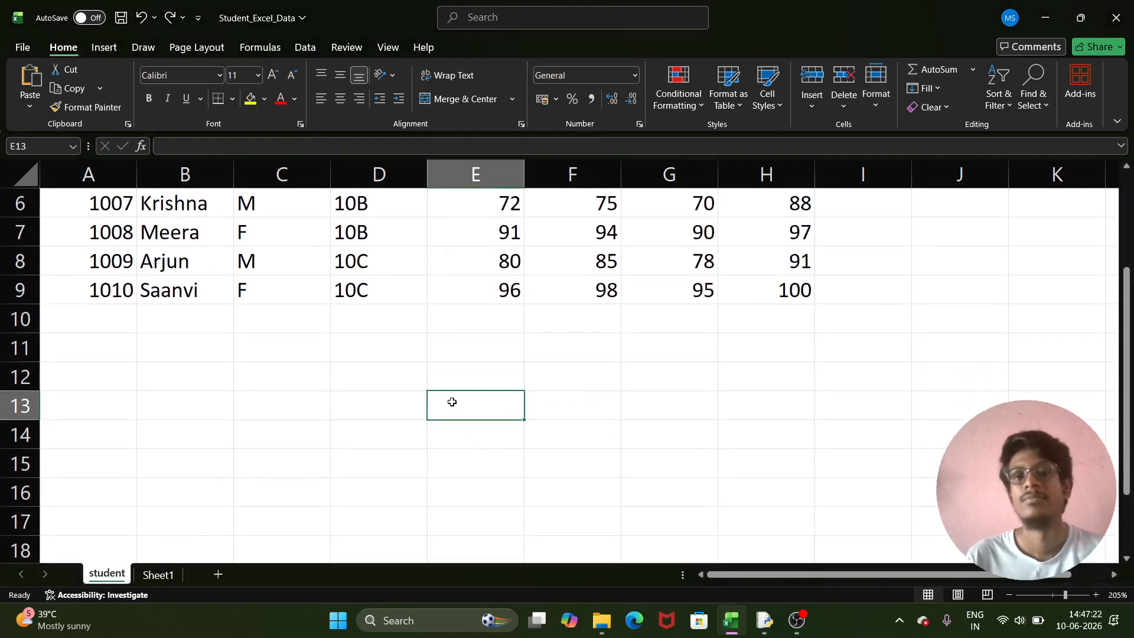
type("ffdsfhsdfsdhh")
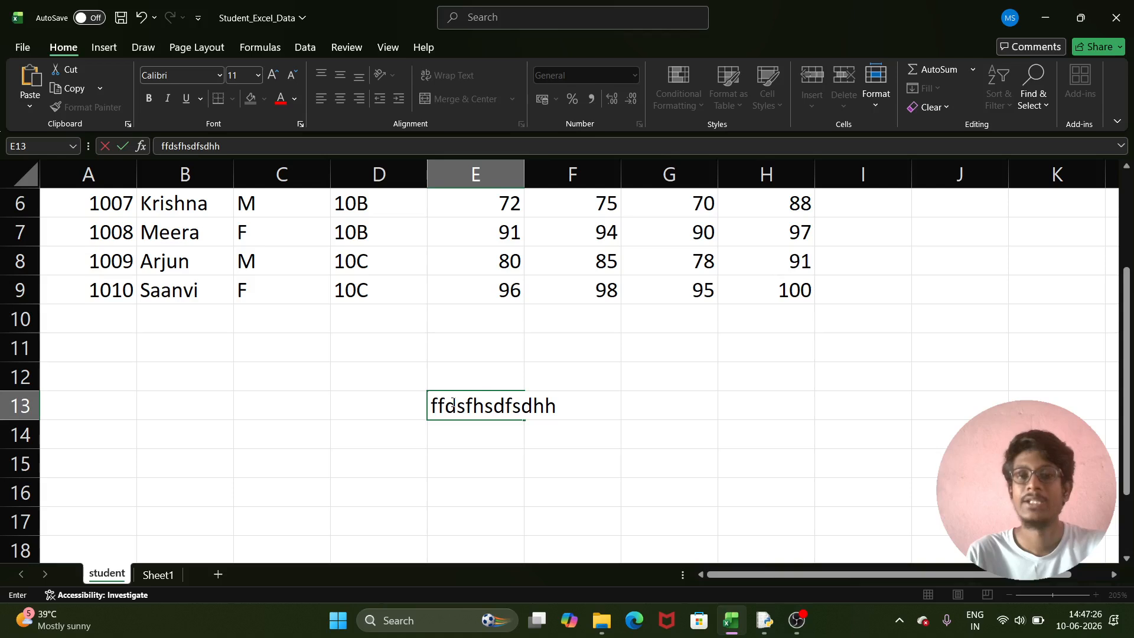
type("sdh")
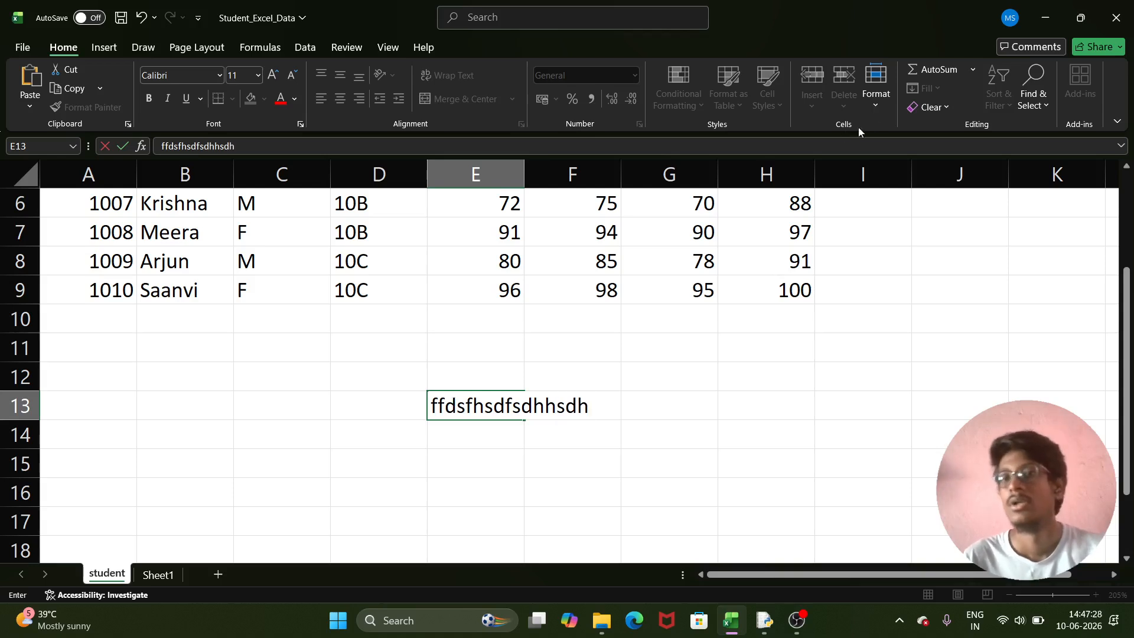
left_click(675, 432)
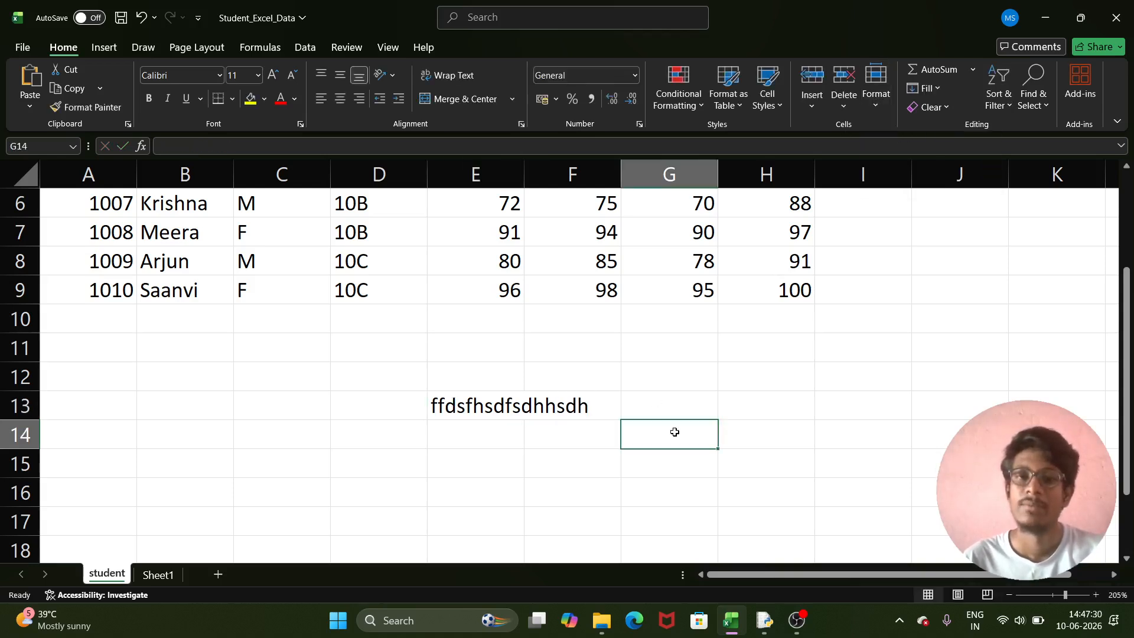
- Auto-fit row 13's height, then bring up its Row Height setting showing 14.4
left_click(463, 402)
left_click(876, 106)
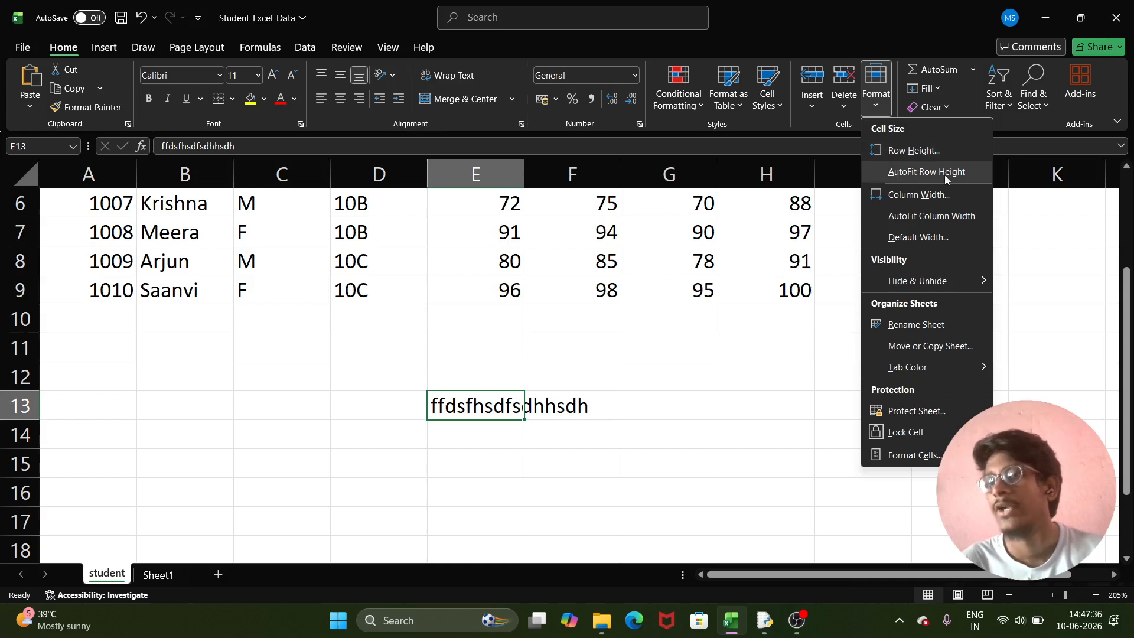
left_click(926, 173)
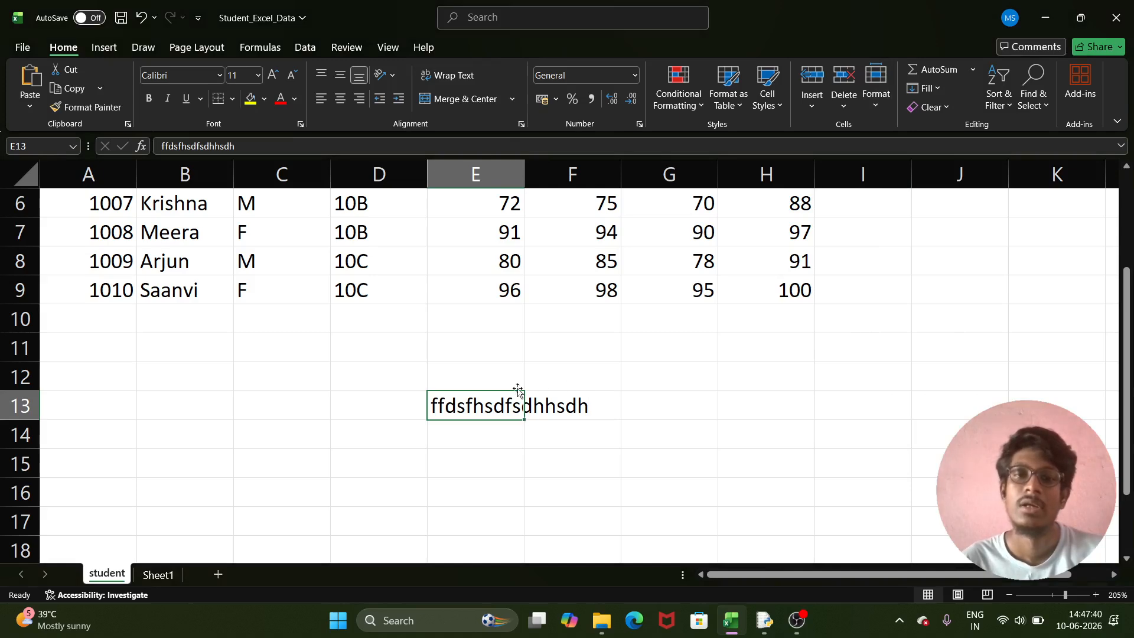
left_click(875, 99)
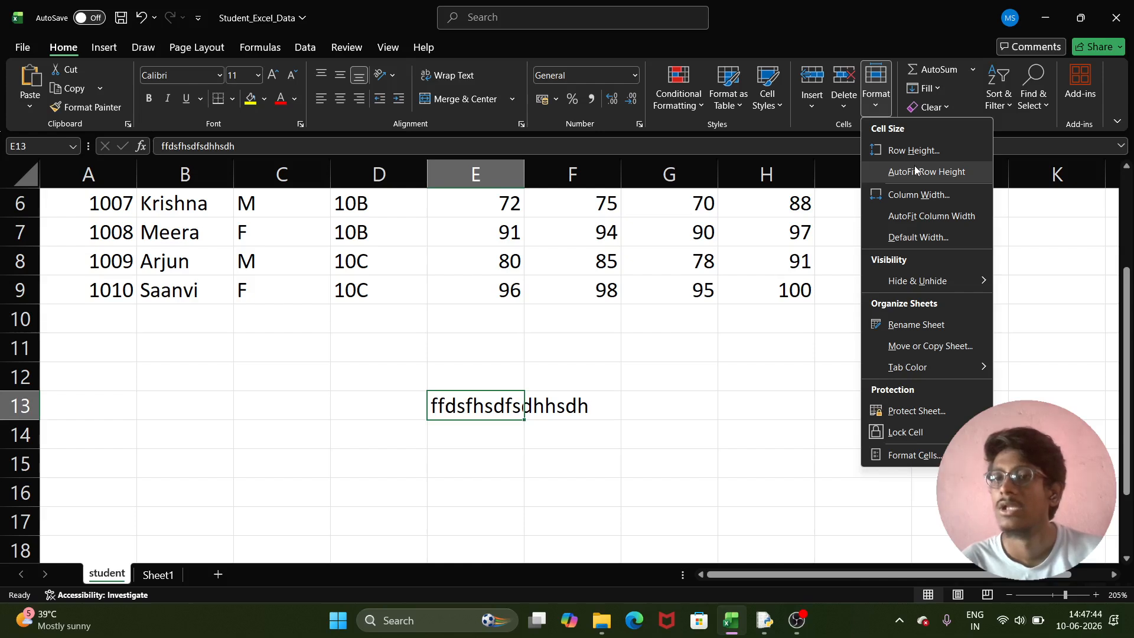
left_click(895, 146)
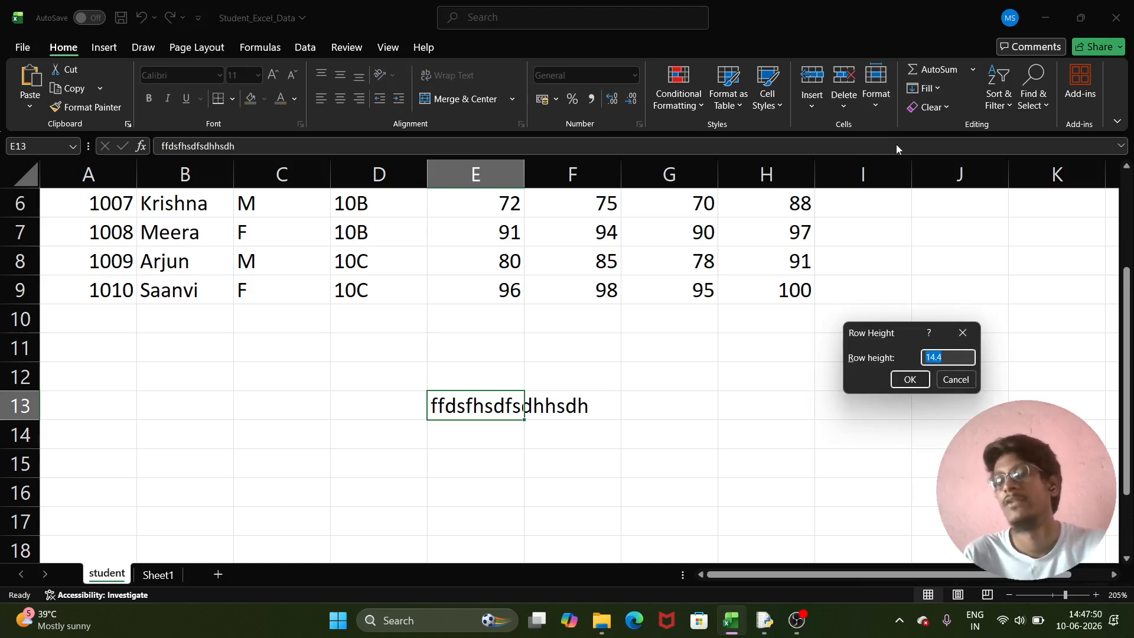
- Set row 13's height to 18, then change it to 26
key("BackSpace")
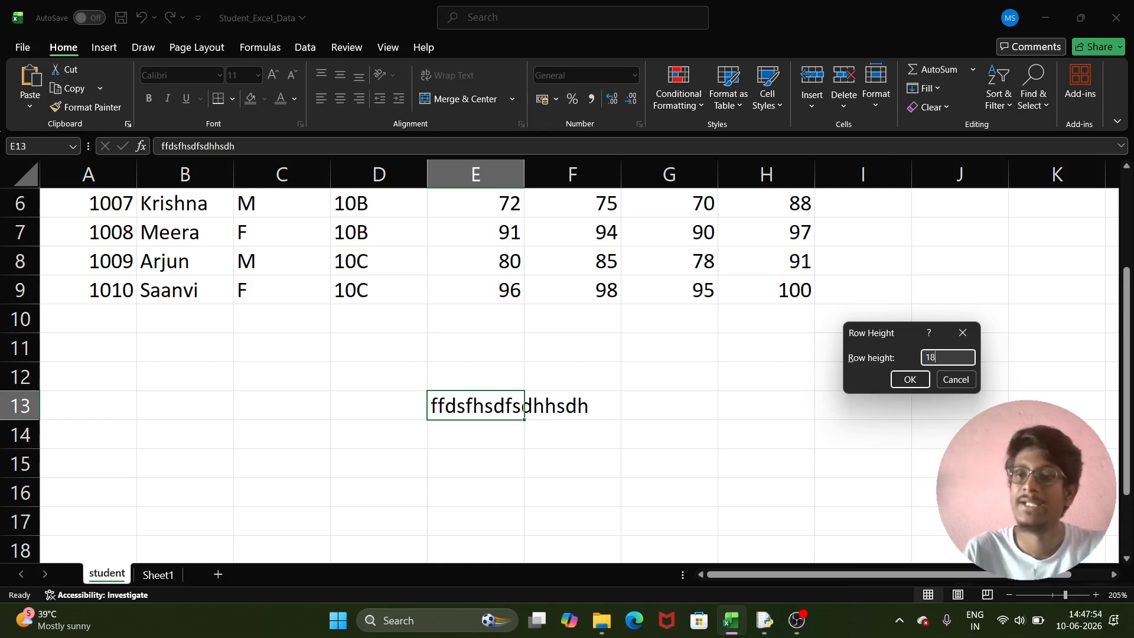
left_click(910, 380)
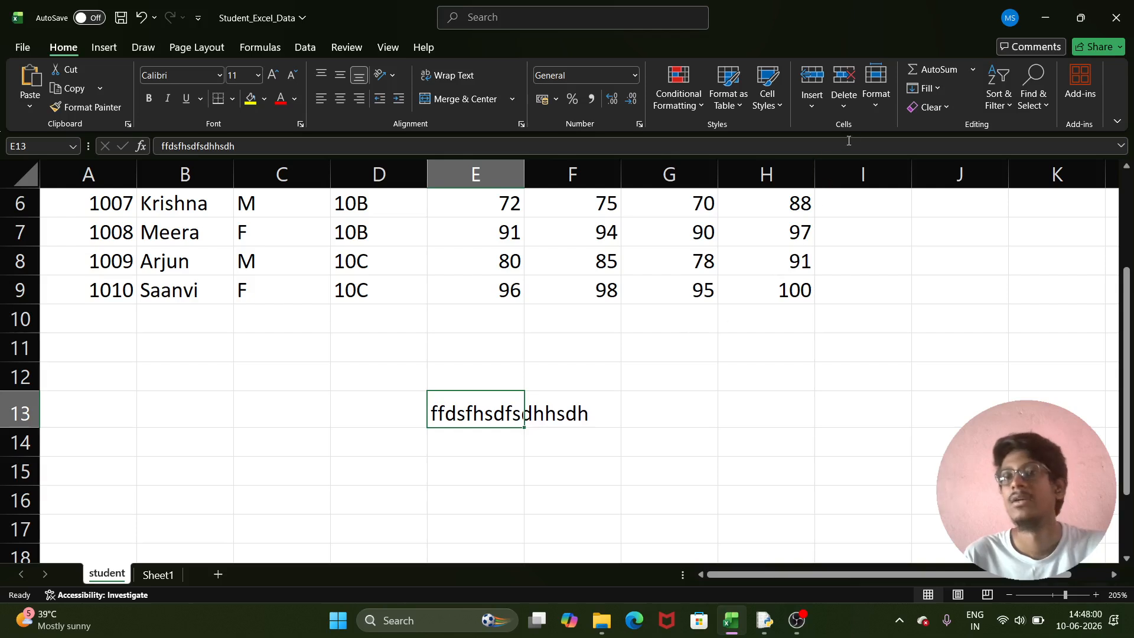
left_click(875, 105)
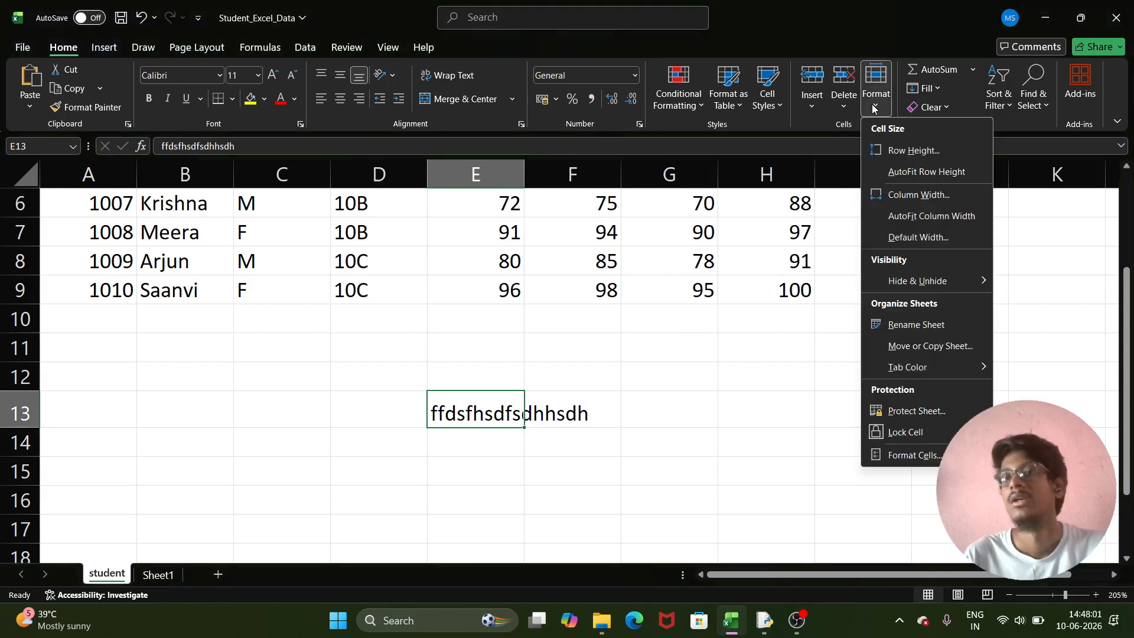
left_click(907, 152)
key("BackSpace")
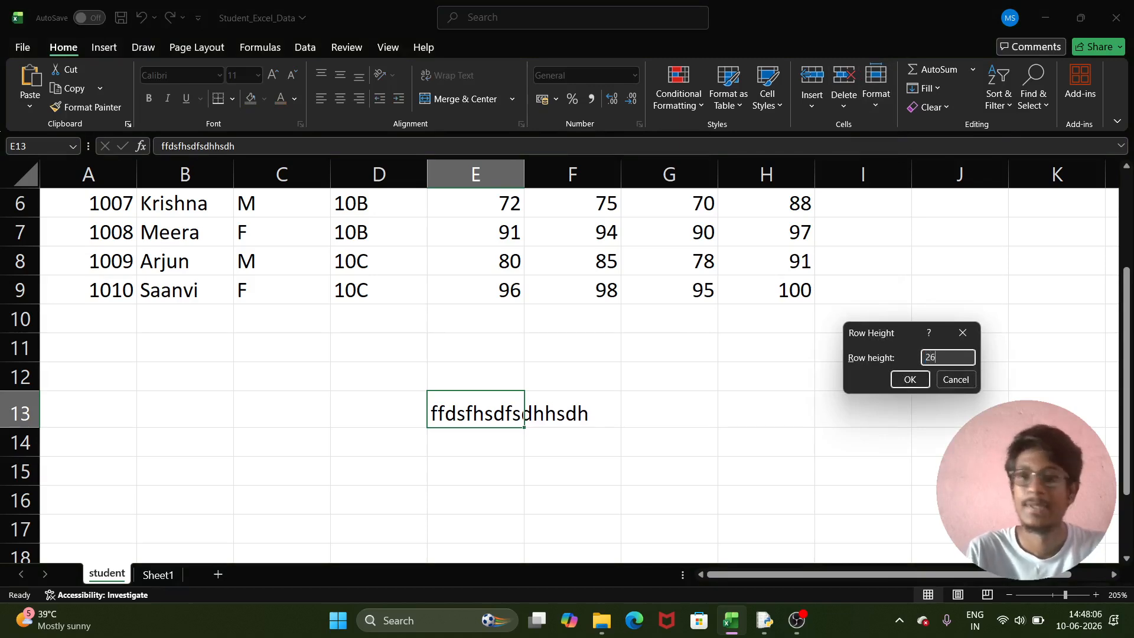
left_click(910, 379)
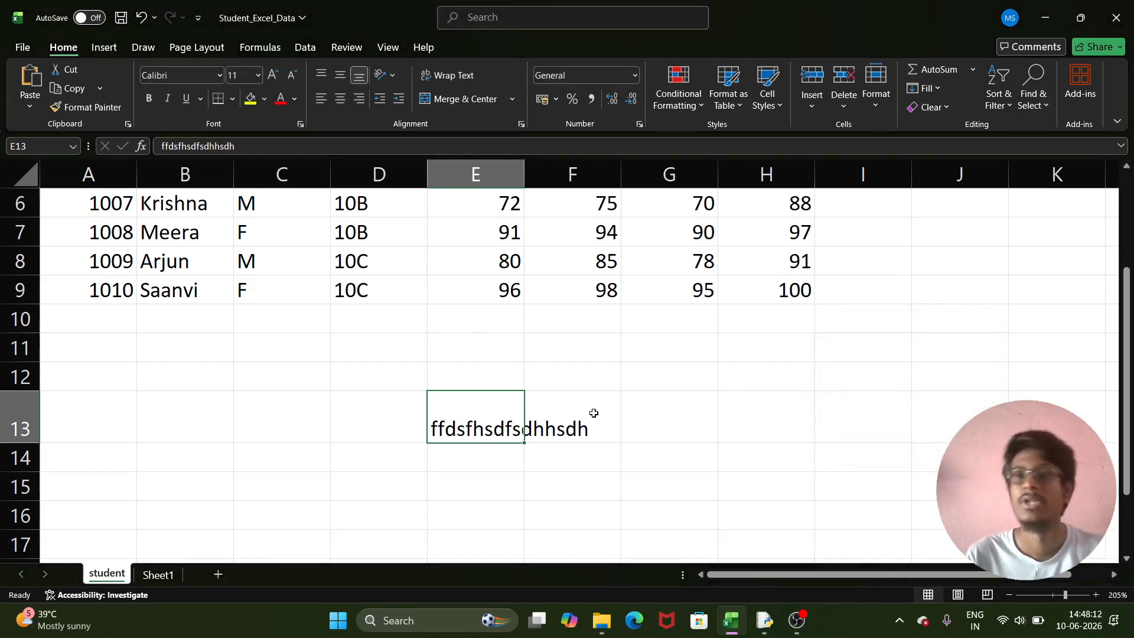
- Auto-fit row 13 back to its standard height
left_click(877, 100)
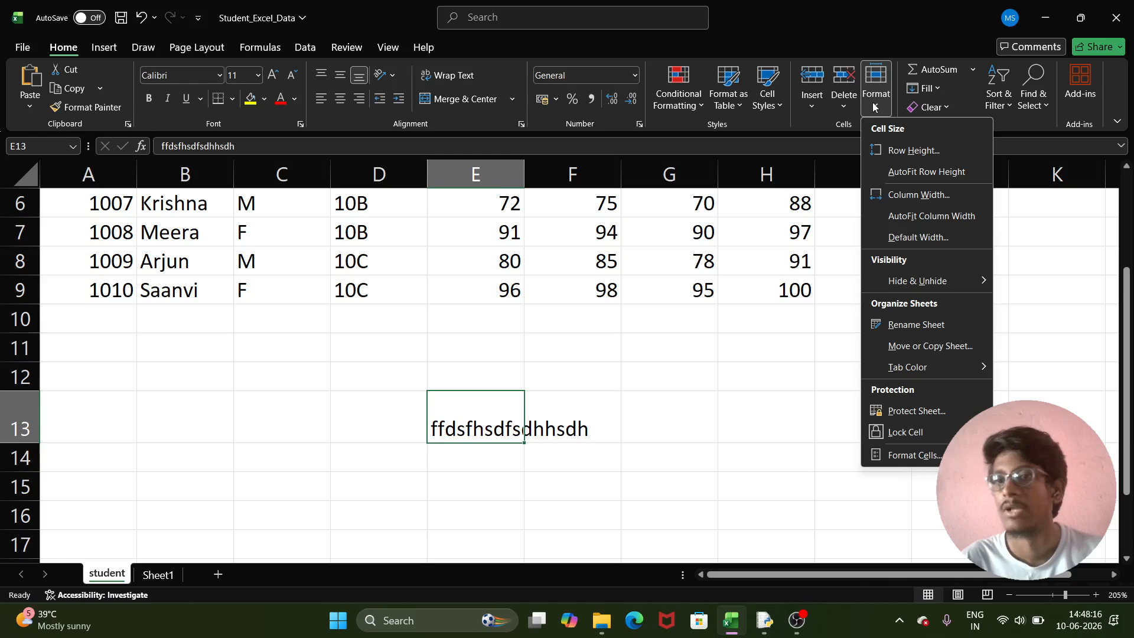
left_click(930, 172)
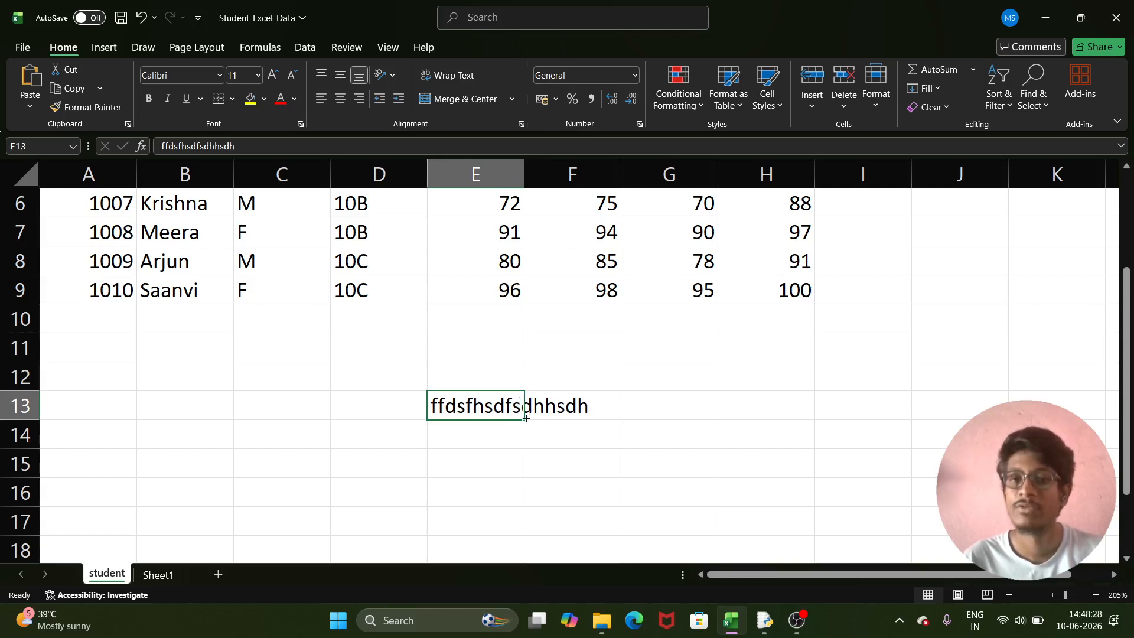
left_click(877, 104)
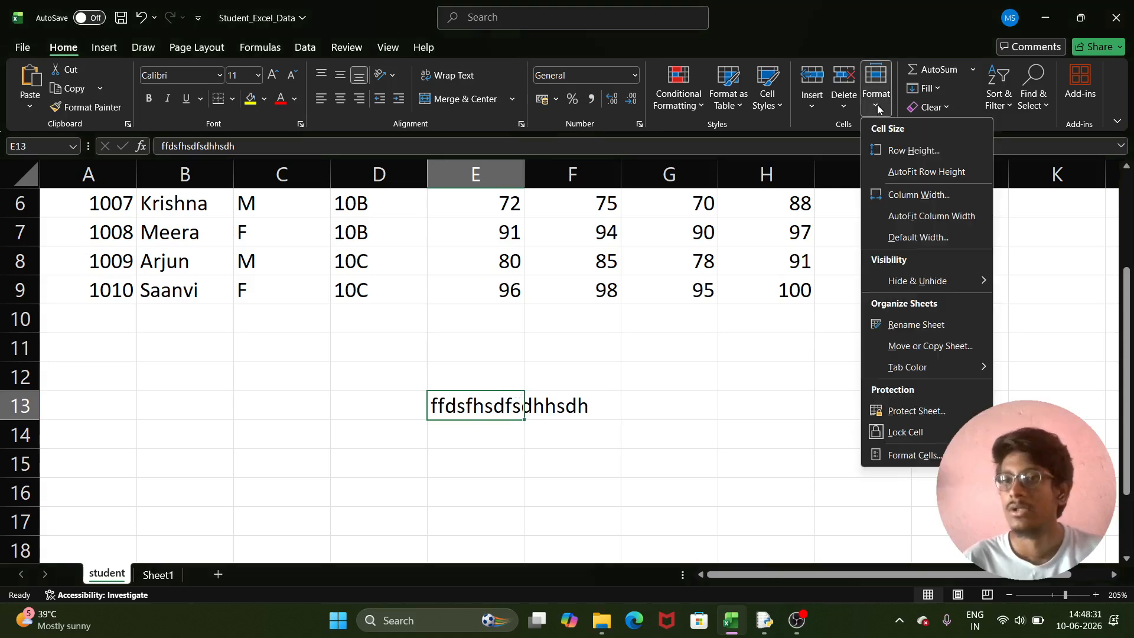
- Change column E's width from 8.11 to 24 so the E13 text fits
left_click(916, 194)
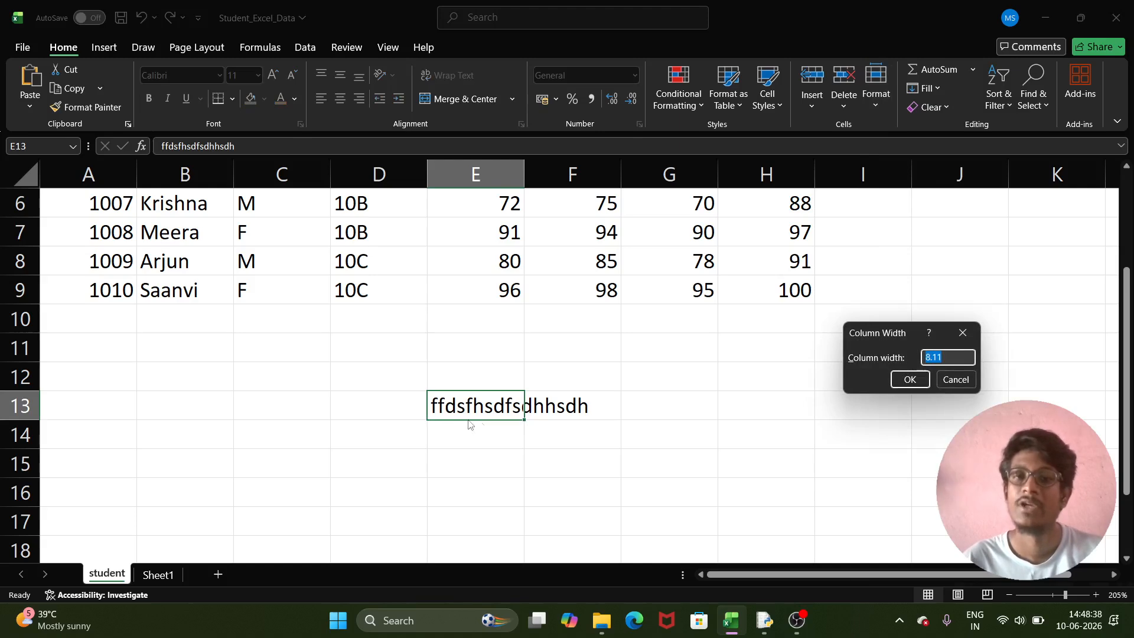
key("BackSpace")
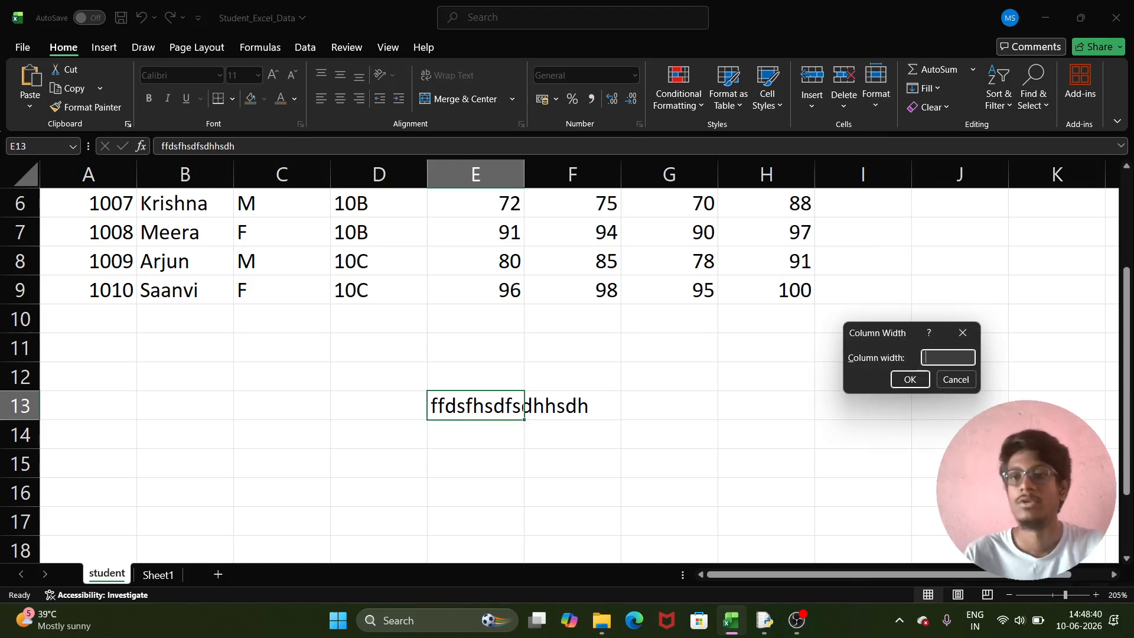
type("24")
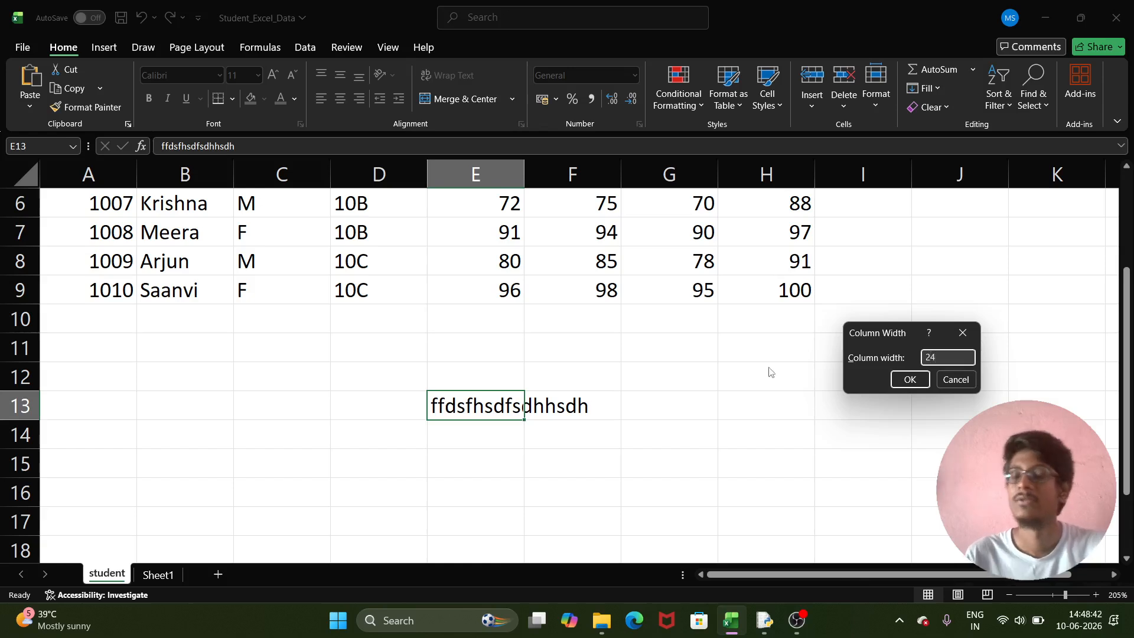
left_click(910, 380)
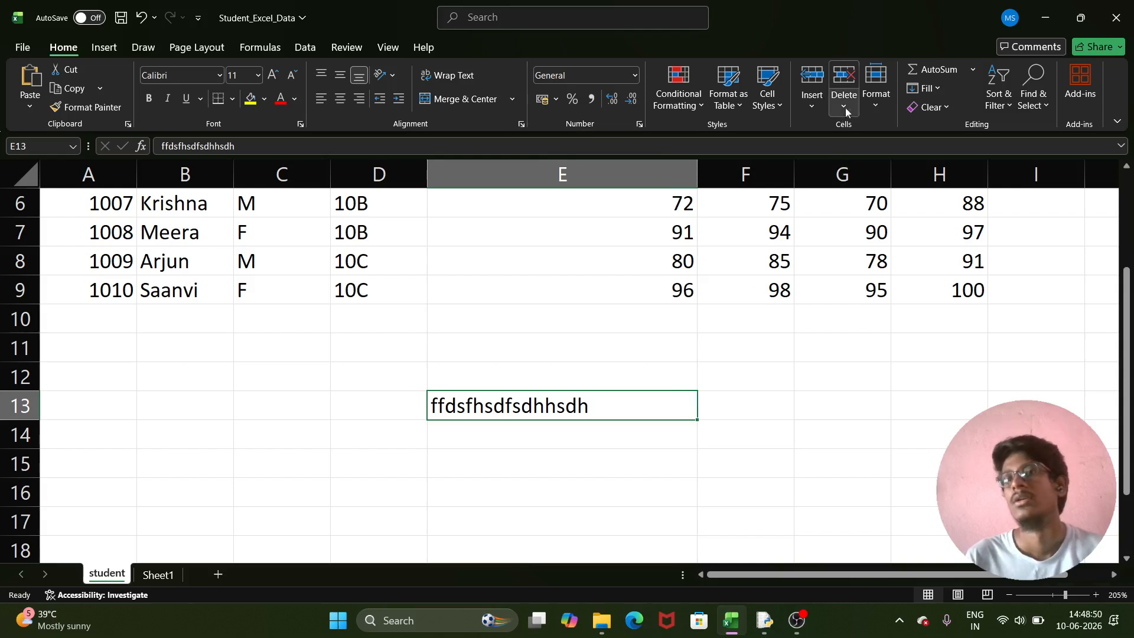
left_click(873, 101)
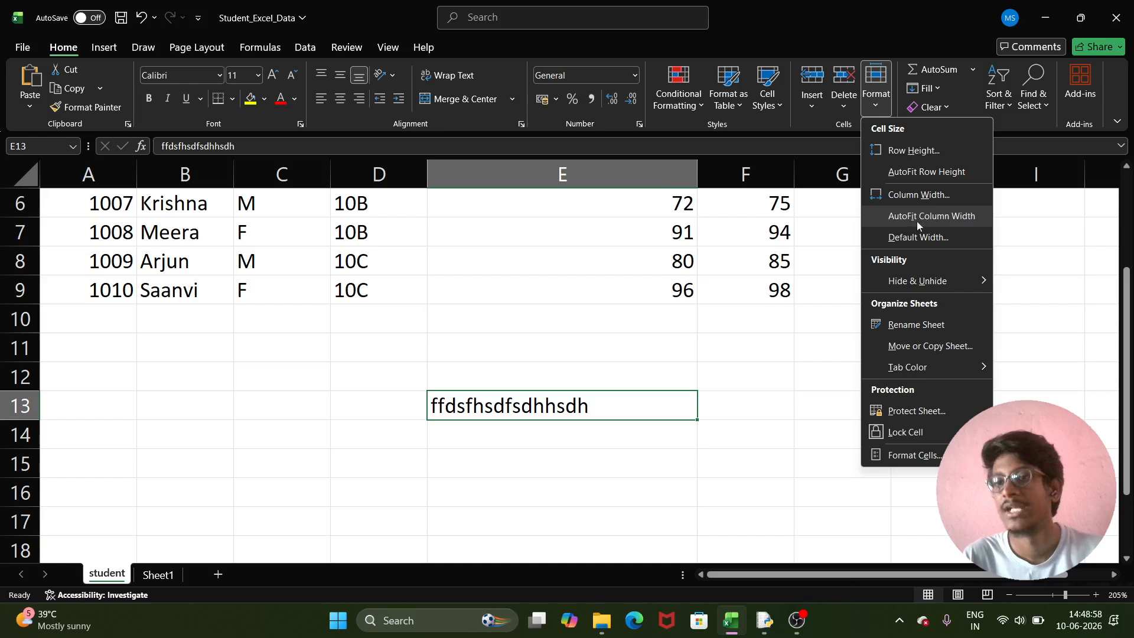
- Auto-fit column E to its contents and select the Attendance_% header H1
left_click(947, 217)
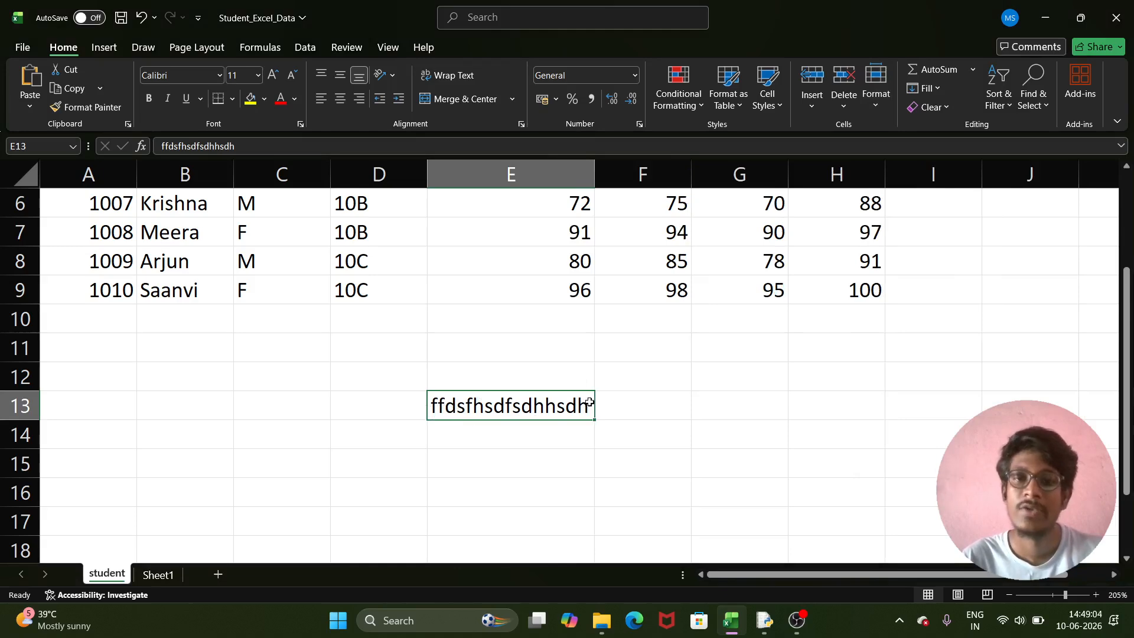
scroll(589, 406, "up", 2)
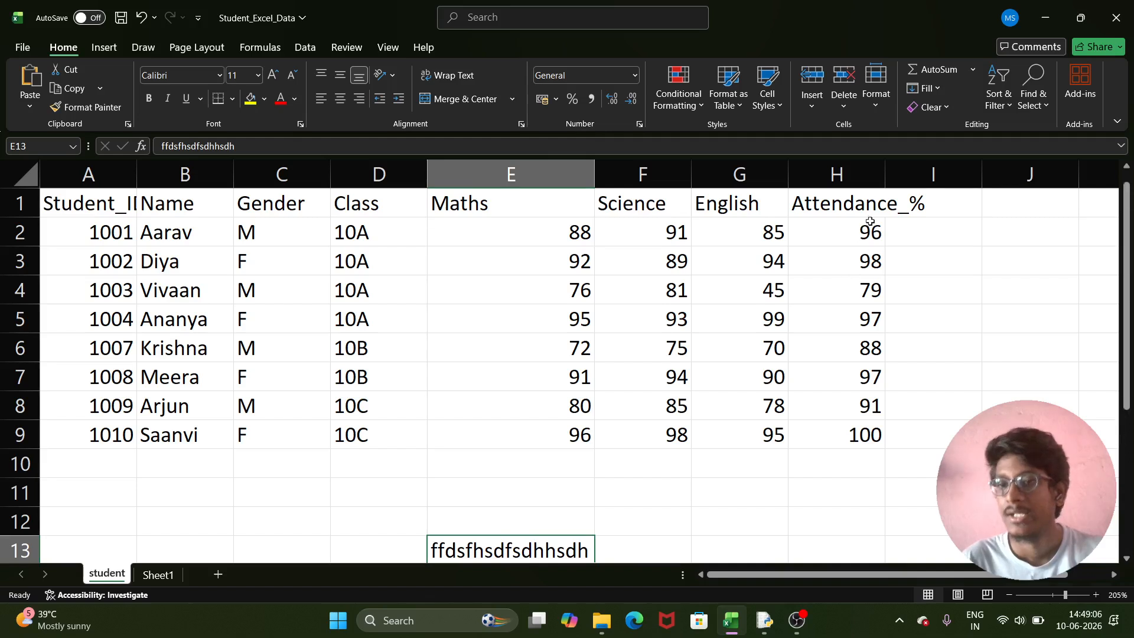
left_click(856, 206)
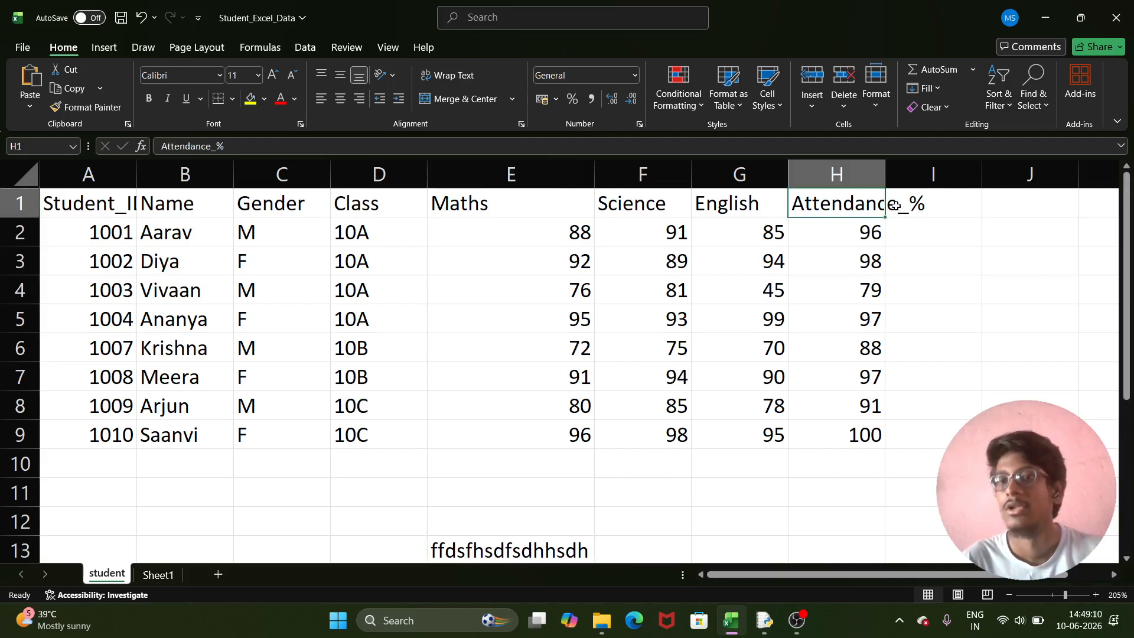
scroll(910, 243, "down", 7)
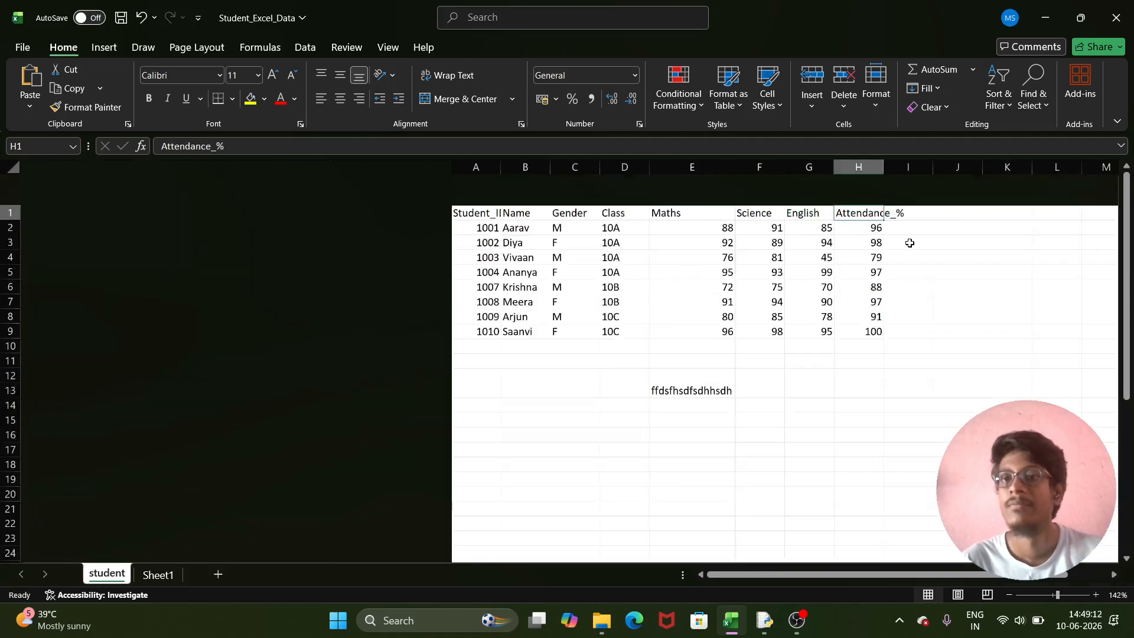
scroll(502, 176, "up", 5)
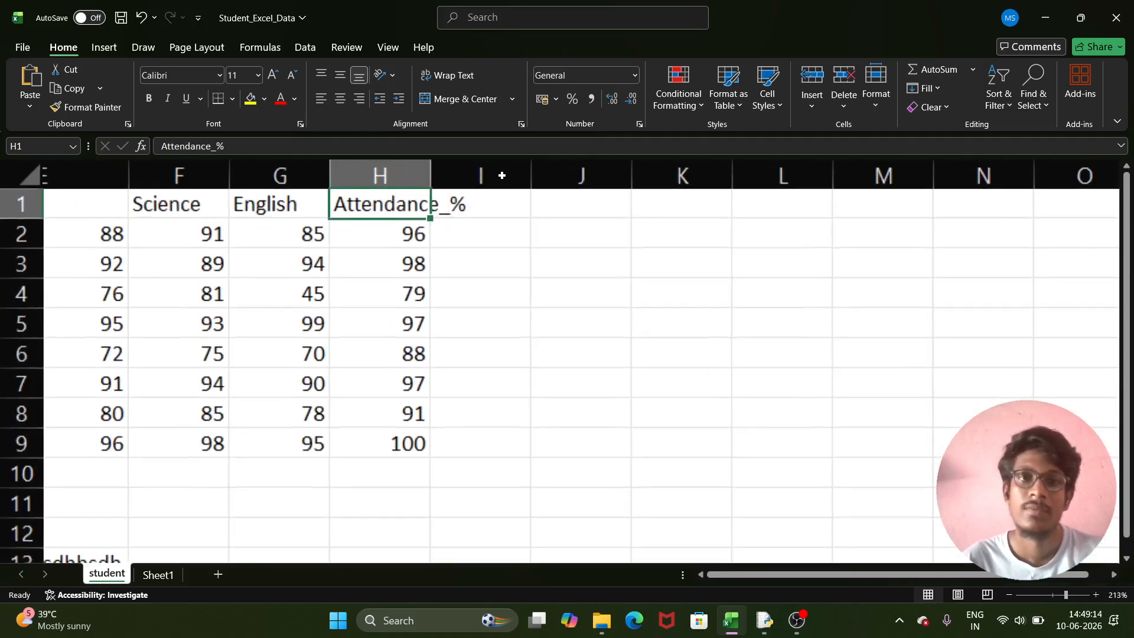
scroll(261, 201, "up", 2)
scroll(261, 201, "up", 3)
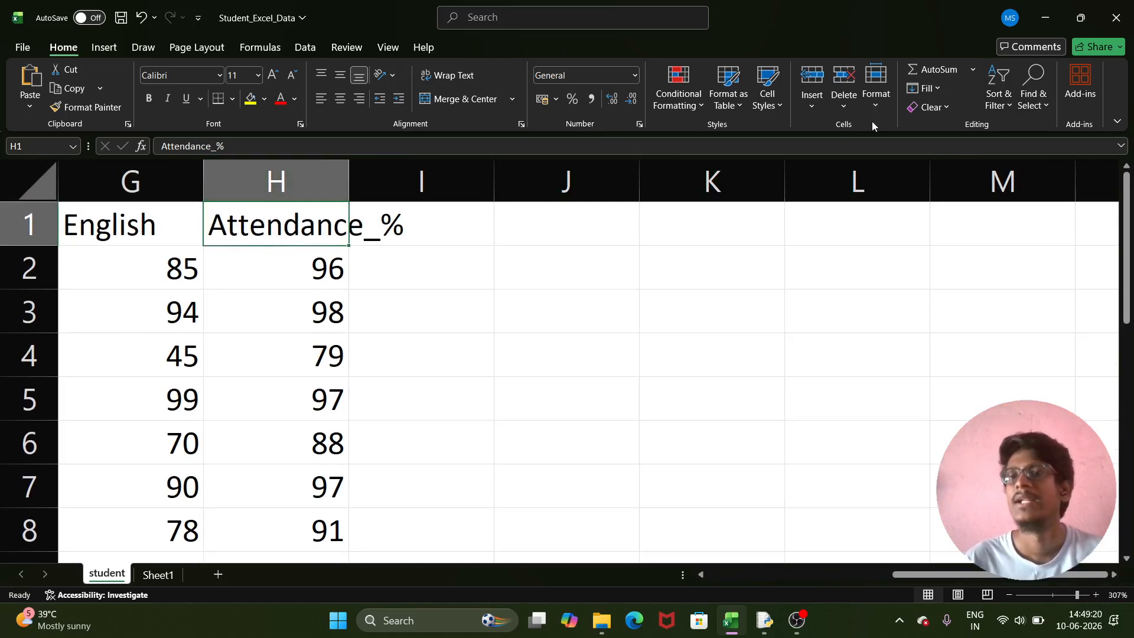
- Auto-fit column H to fit the Attendance_% header
left_click(876, 89)
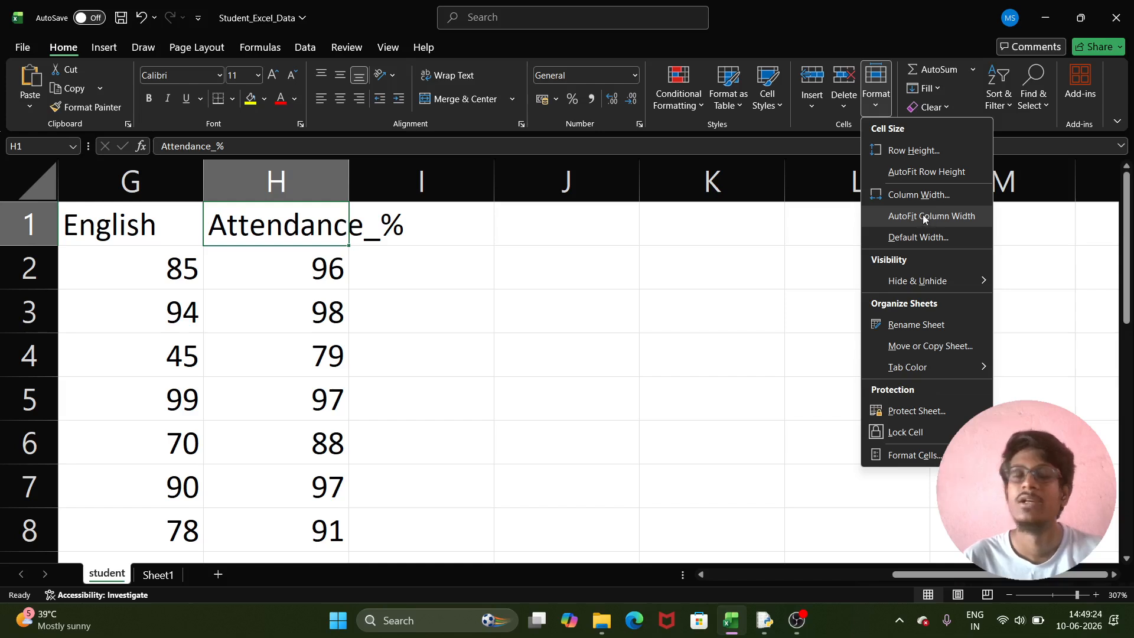
left_click(925, 218)
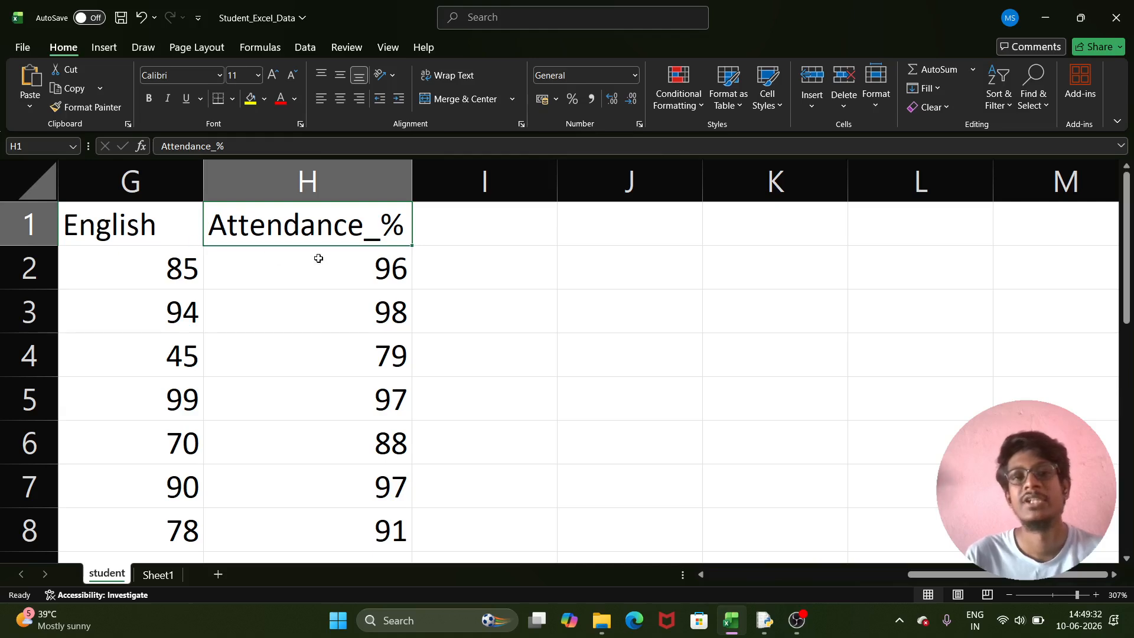
scroll(469, 266, "down", 6)
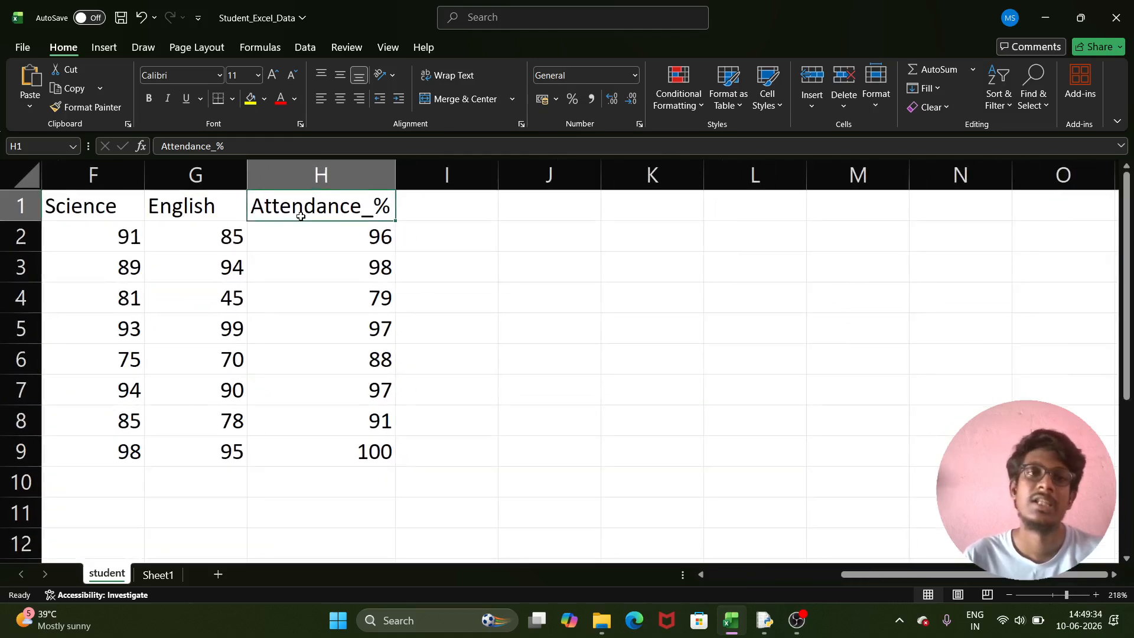
scroll(620, 329, "down", 4)
scroll(455, 342, "down", 5)
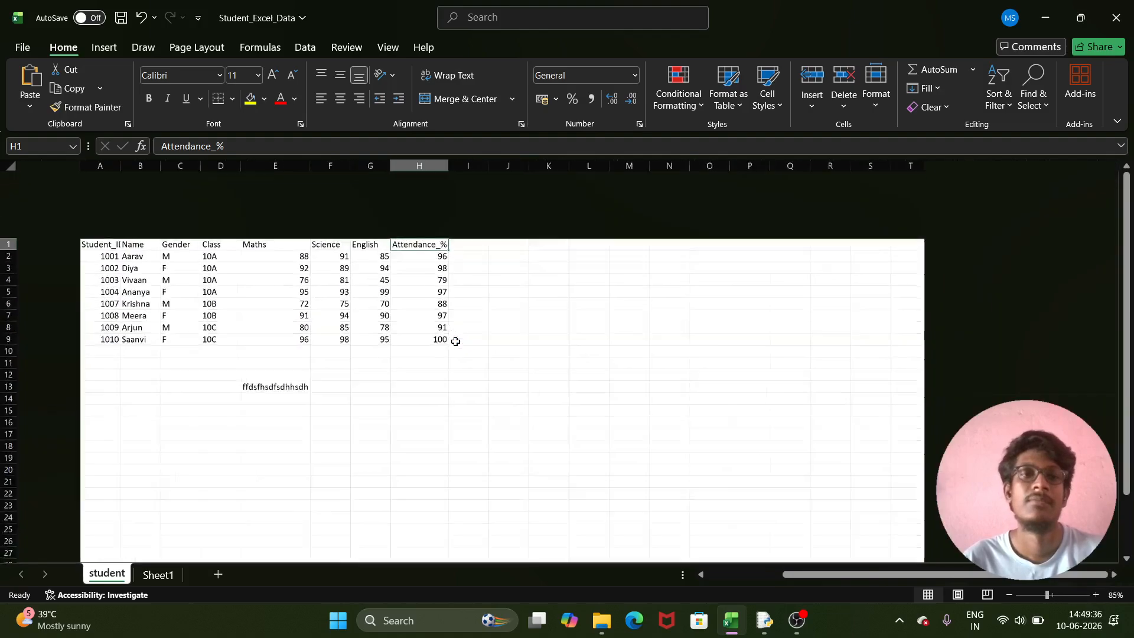
scroll(190, 250, "up", 6)
scroll(154, 200, "up", 2)
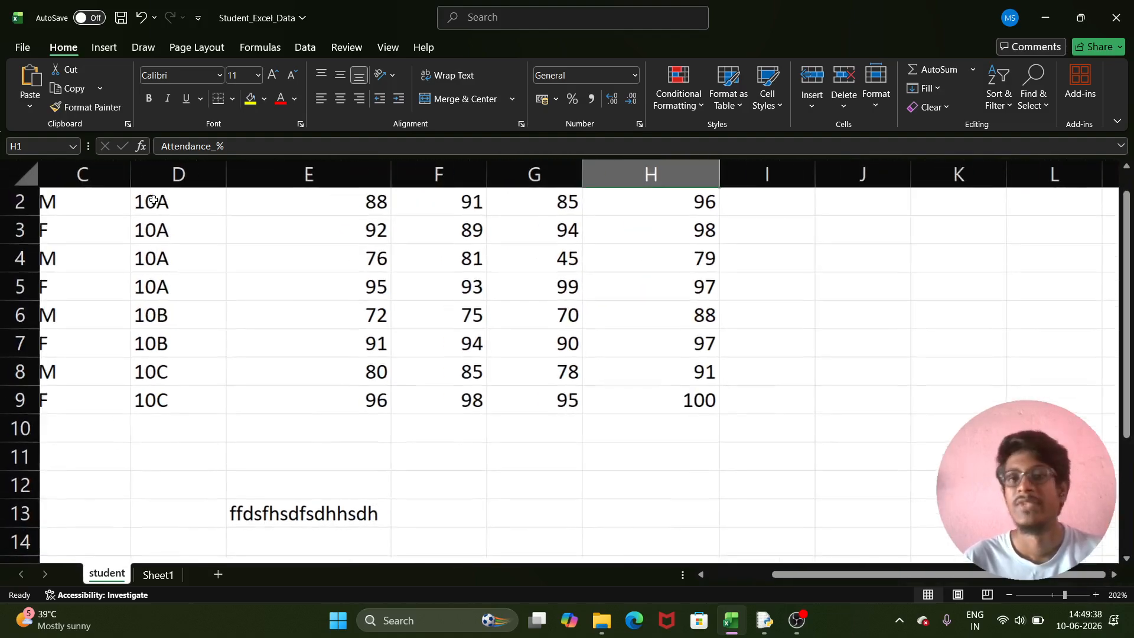
left_click(878, 101)
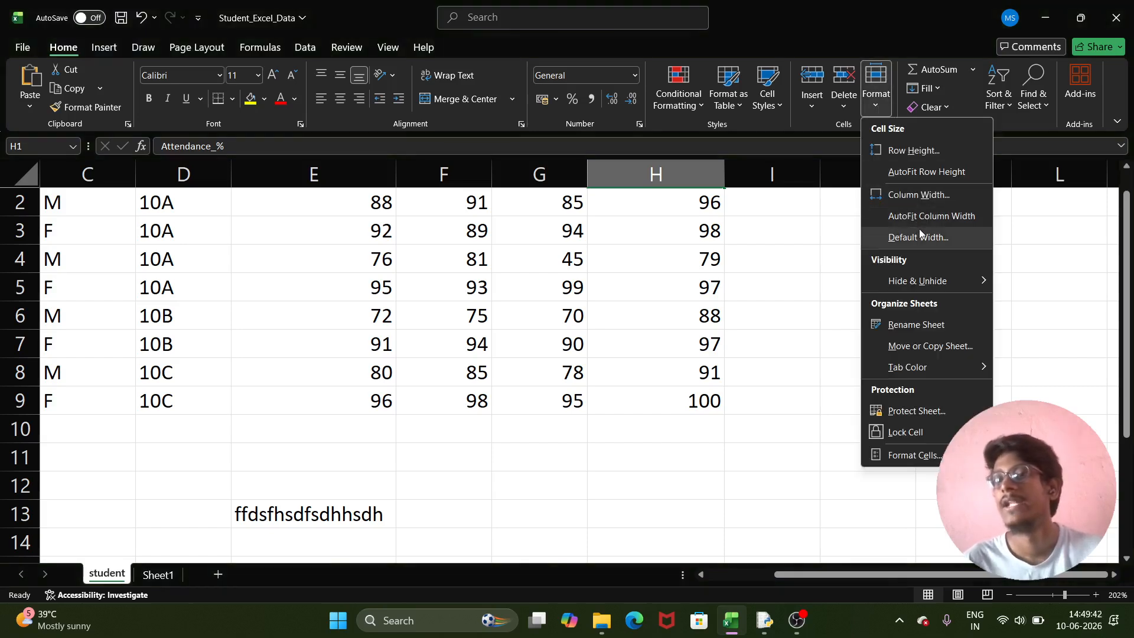
left_click(707, 278)
left_click(700, 287)
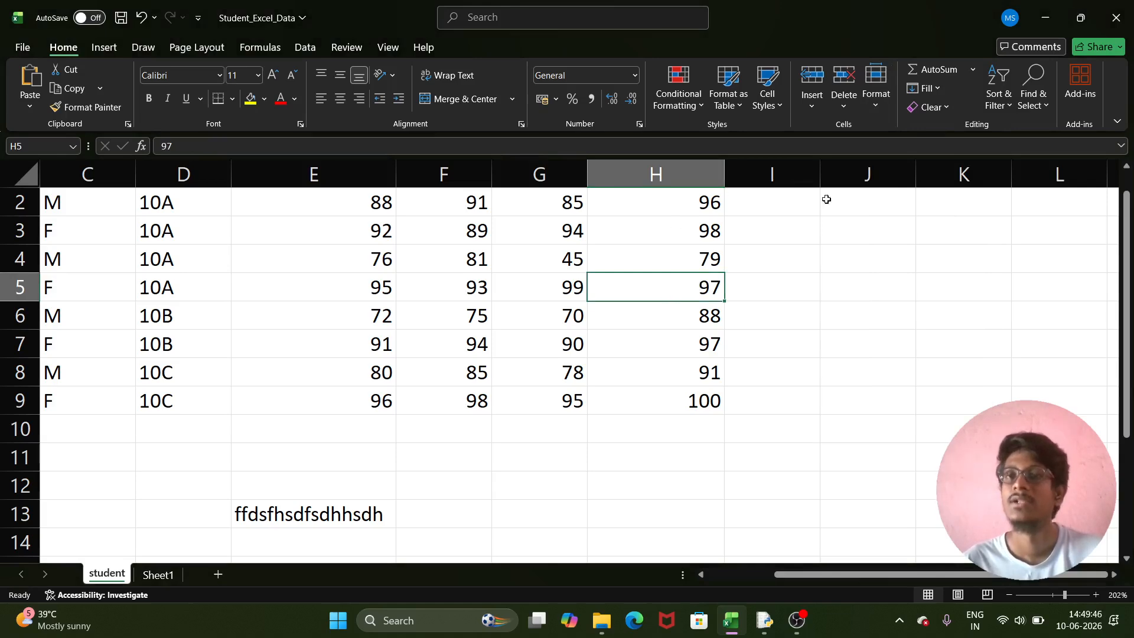
left_click(876, 89)
left_click(942, 235)
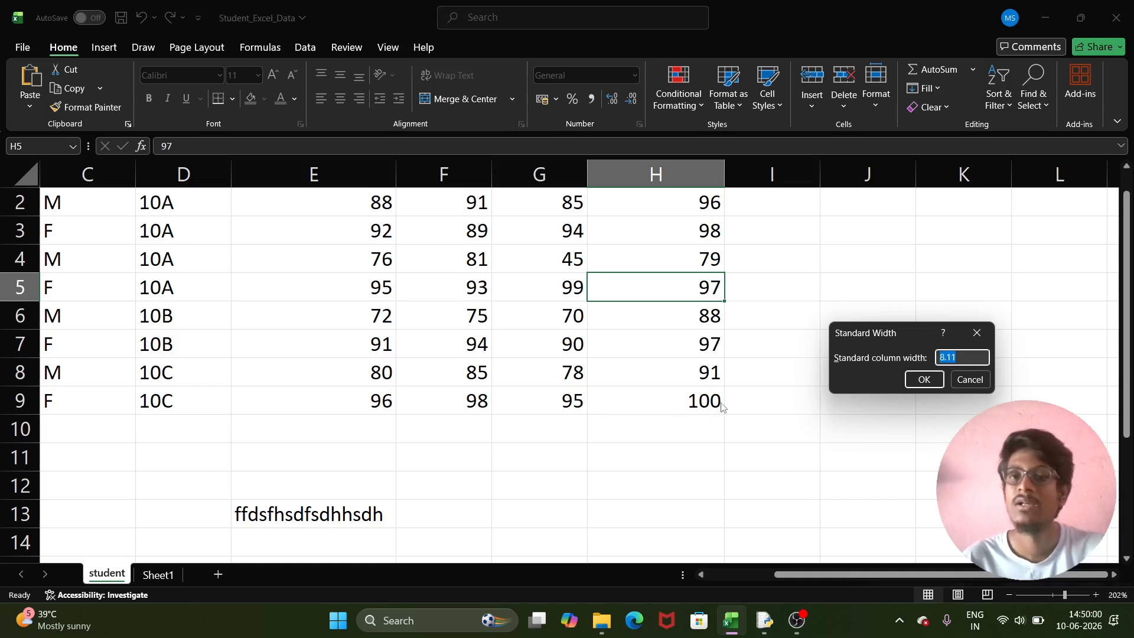
left_click(977, 333)
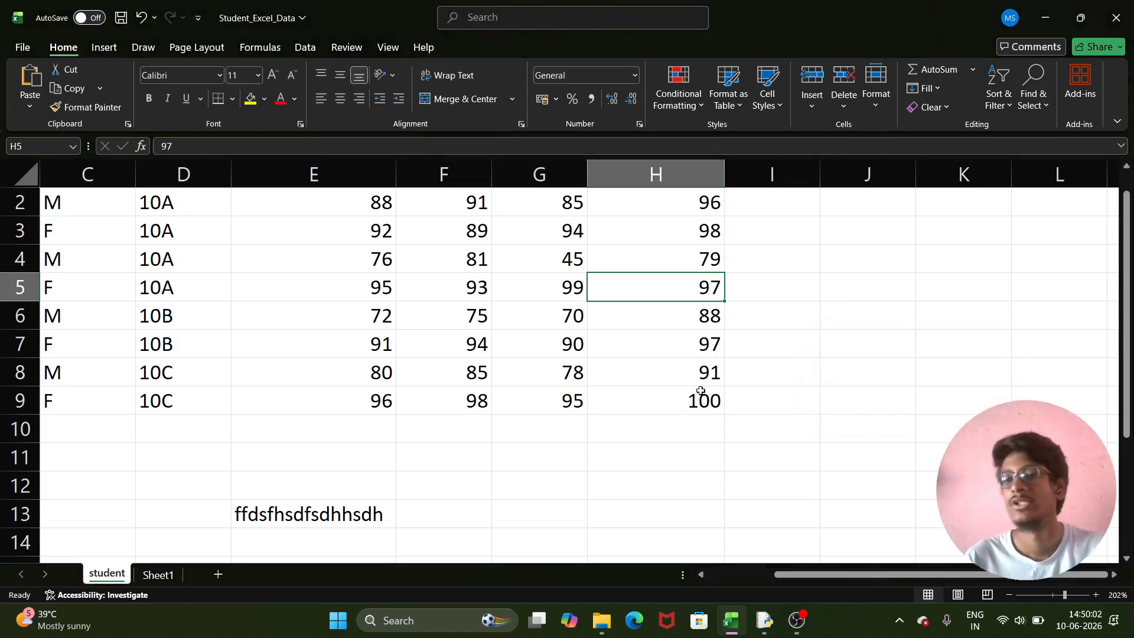
- Enter the text 'hdbehfbkfdfdjfdjk' in cell G12
left_click(519, 493)
type("hdbehfbkf")
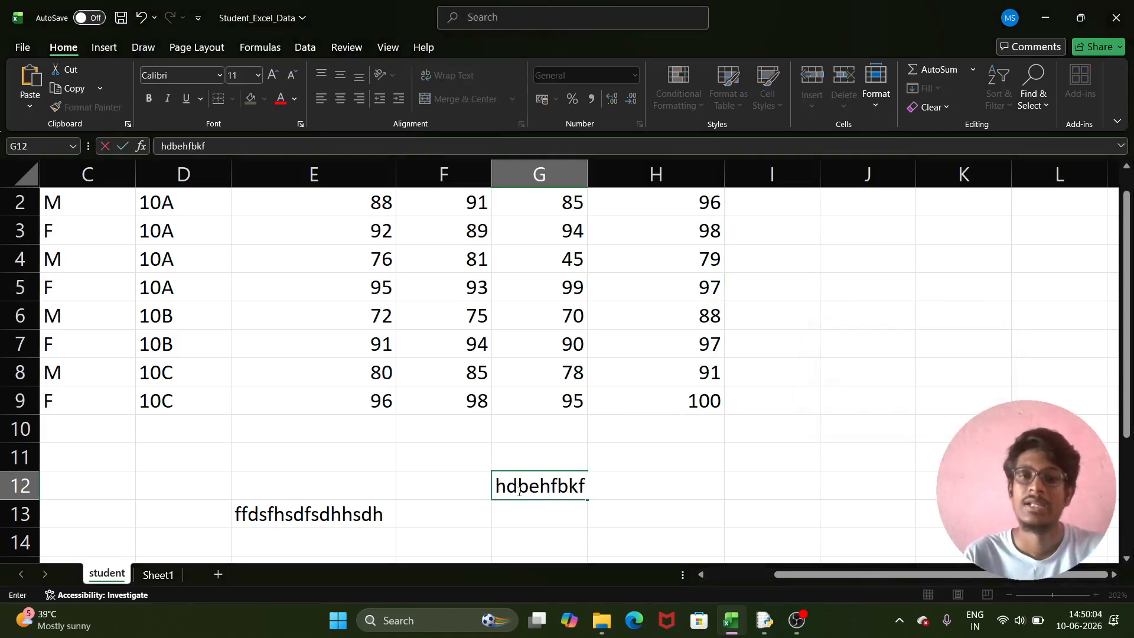
type("dfdjfdjk")
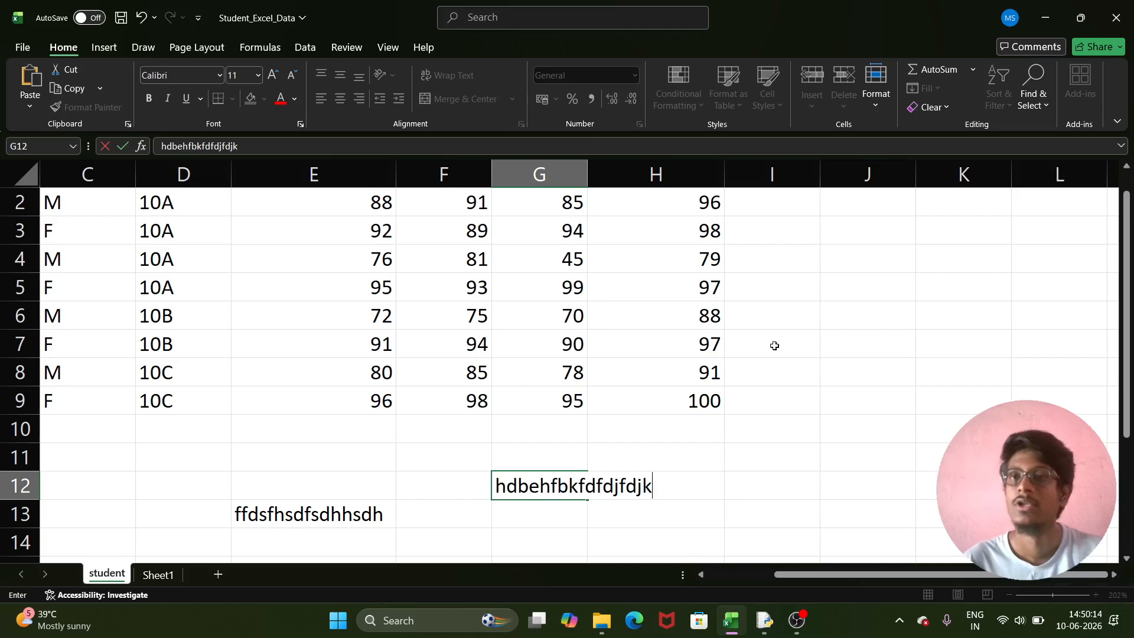
left_click(825, 448)
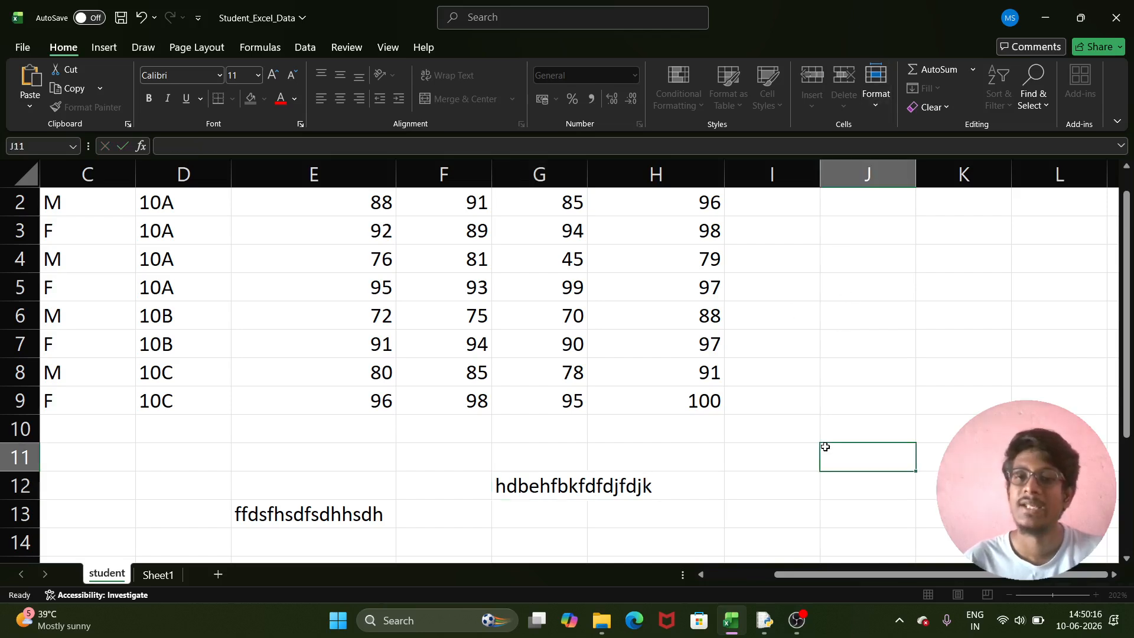
left_click(536, 489)
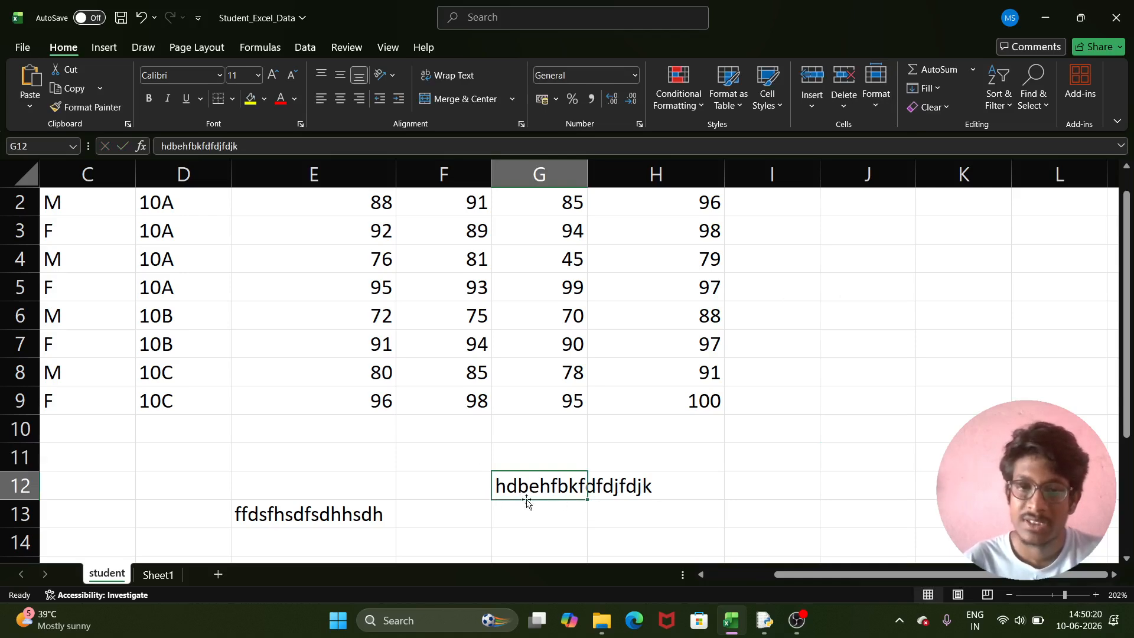
- Set the default column width to 15, then undo the change
left_click(875, 80)
left_click(920, 235)
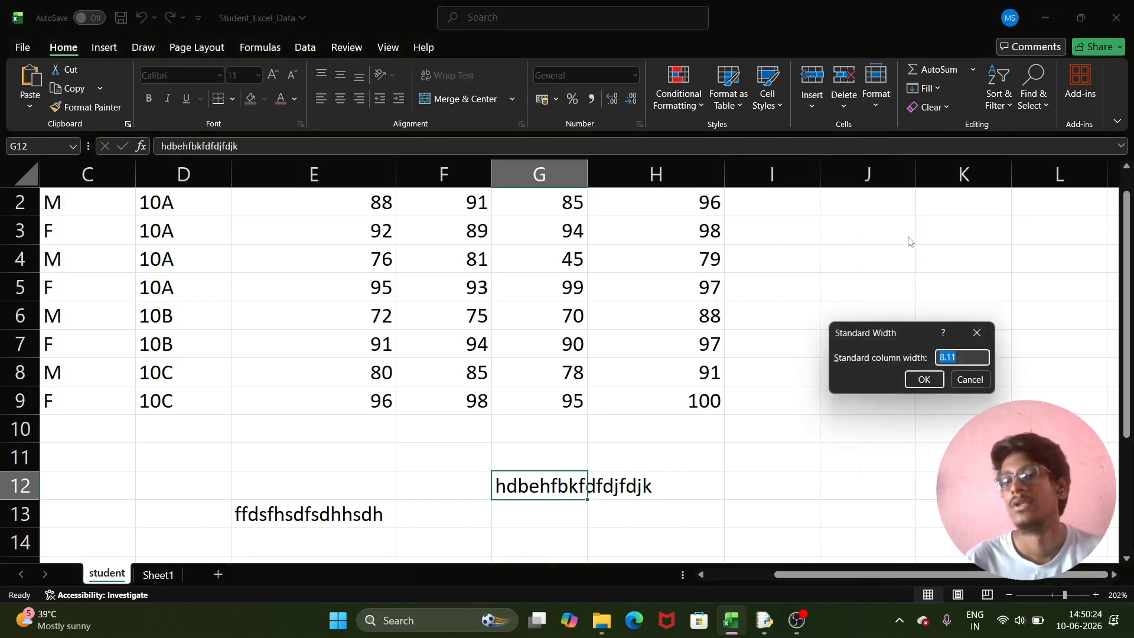
left_click(961, 359)
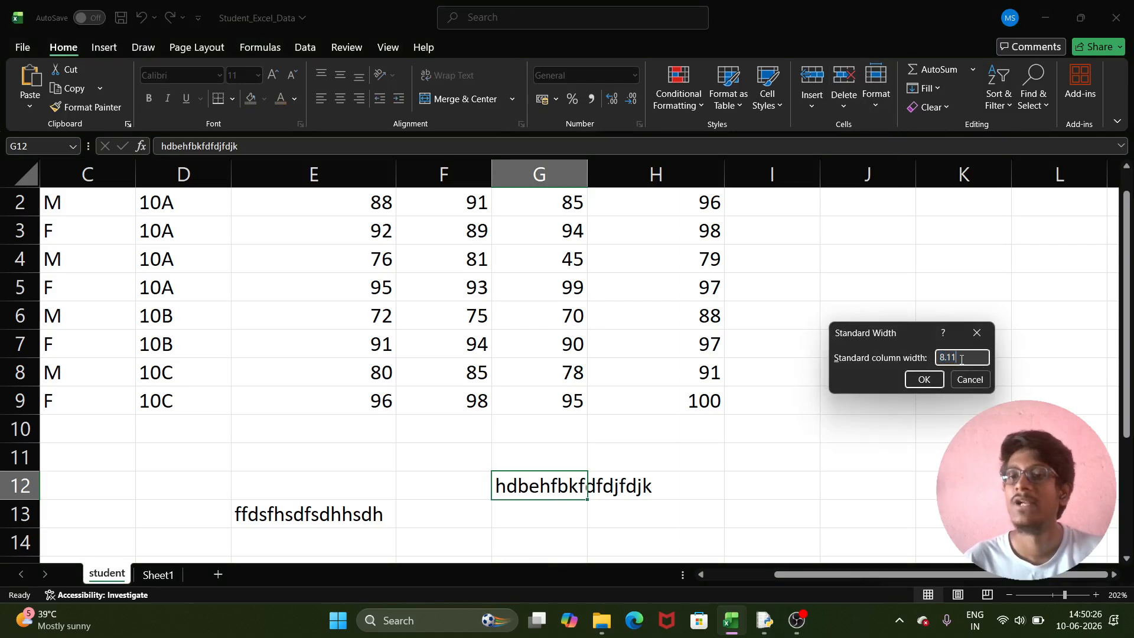
key("BackSpace")
key("BackSpace")
key("BackSpace")
key("BackSpace")
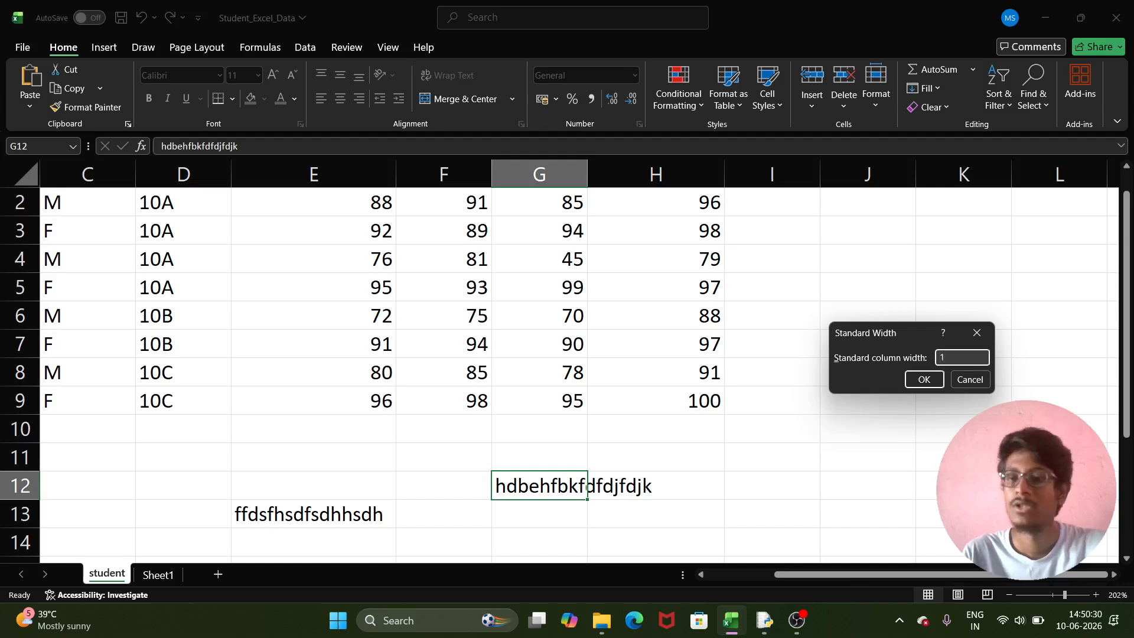
type("15")
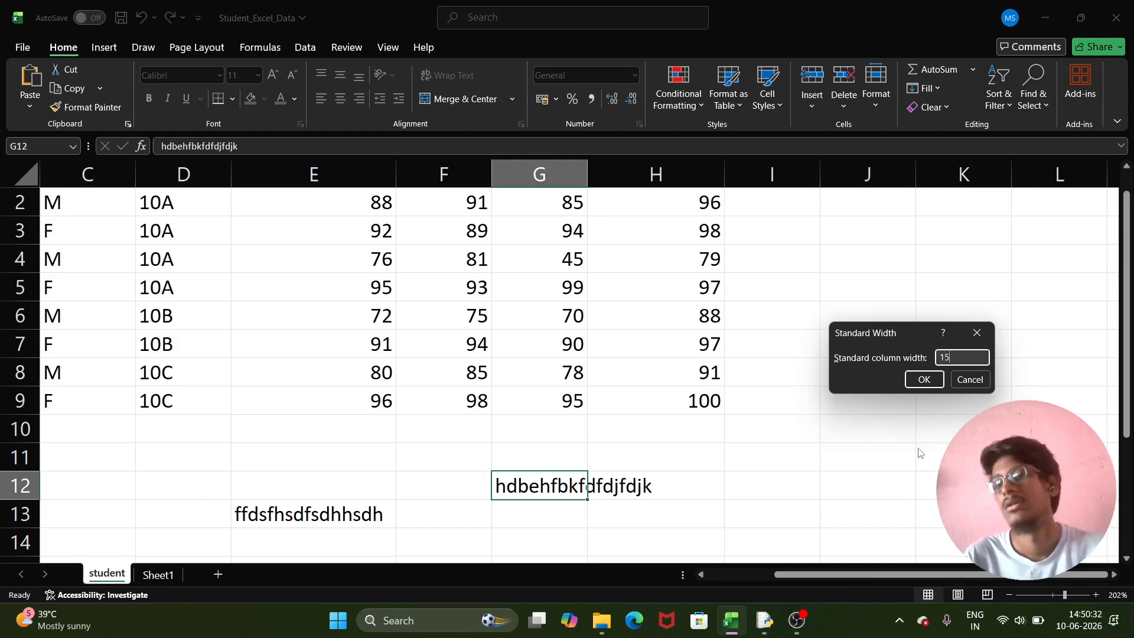
left_click(924, 379)
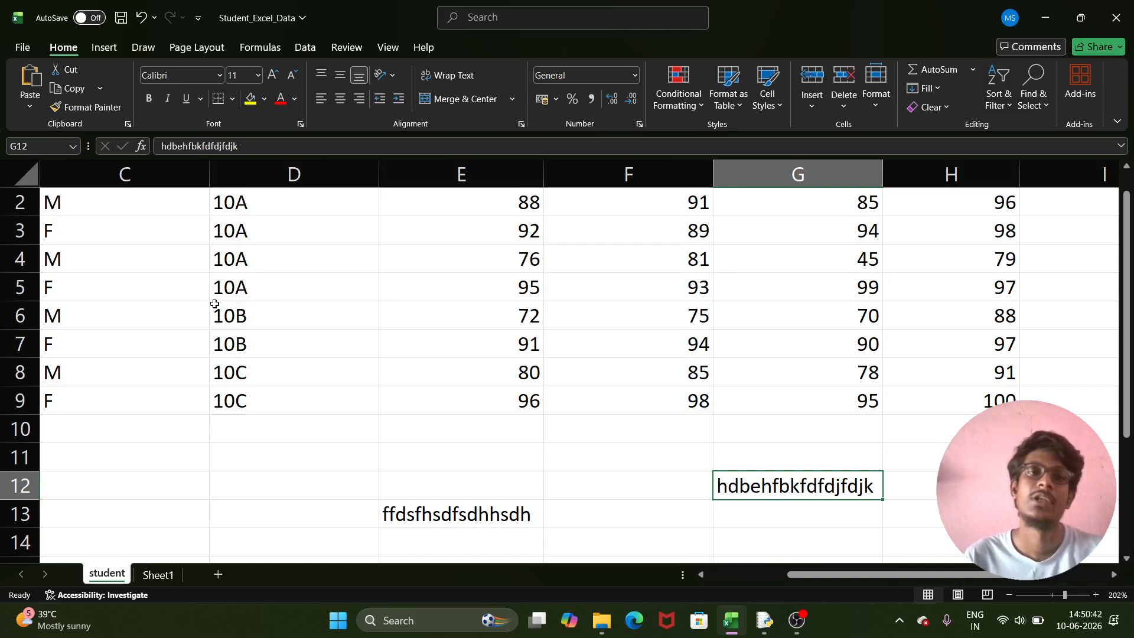
key("ctrl+z")
left_click(575, 355)
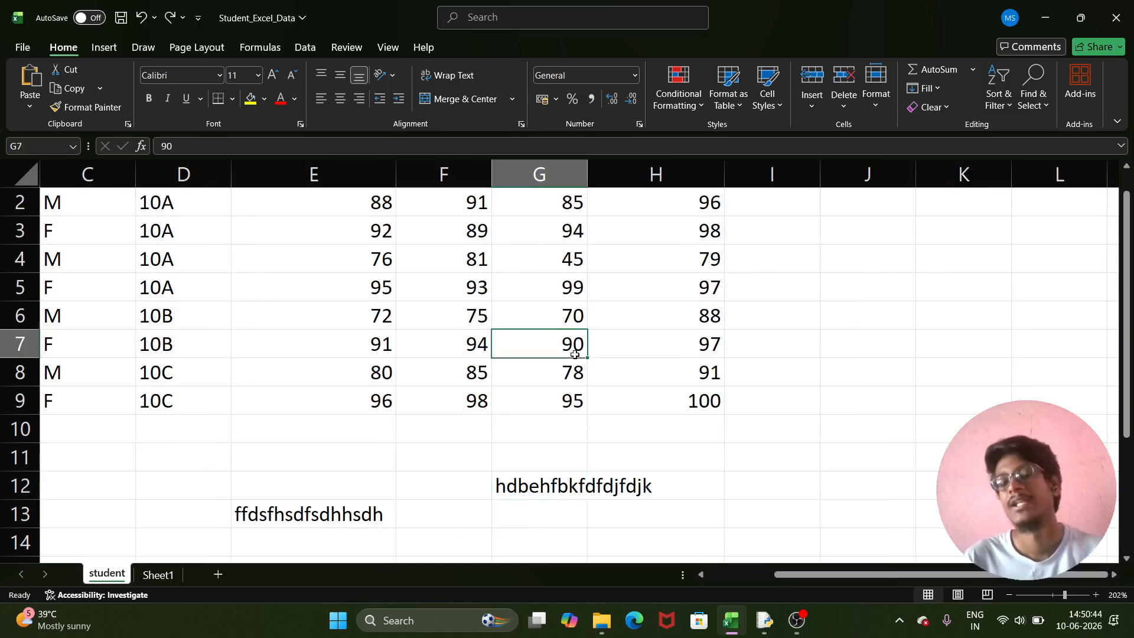
scroll(575, 354, "up", 1)
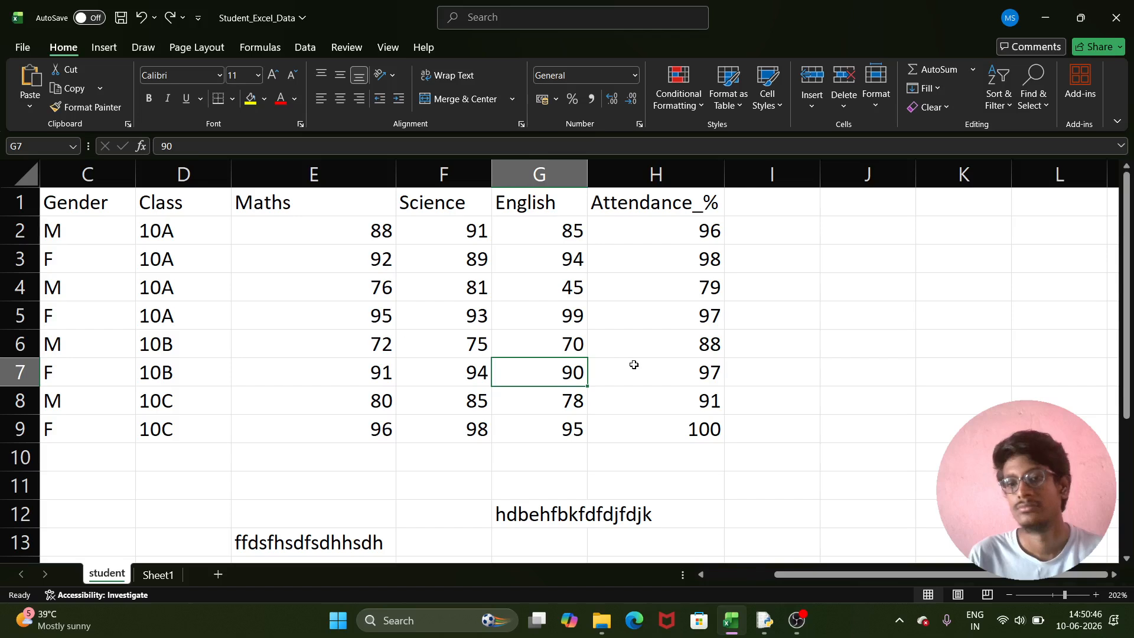
left_click(629, 345)
left_click(874, 109)
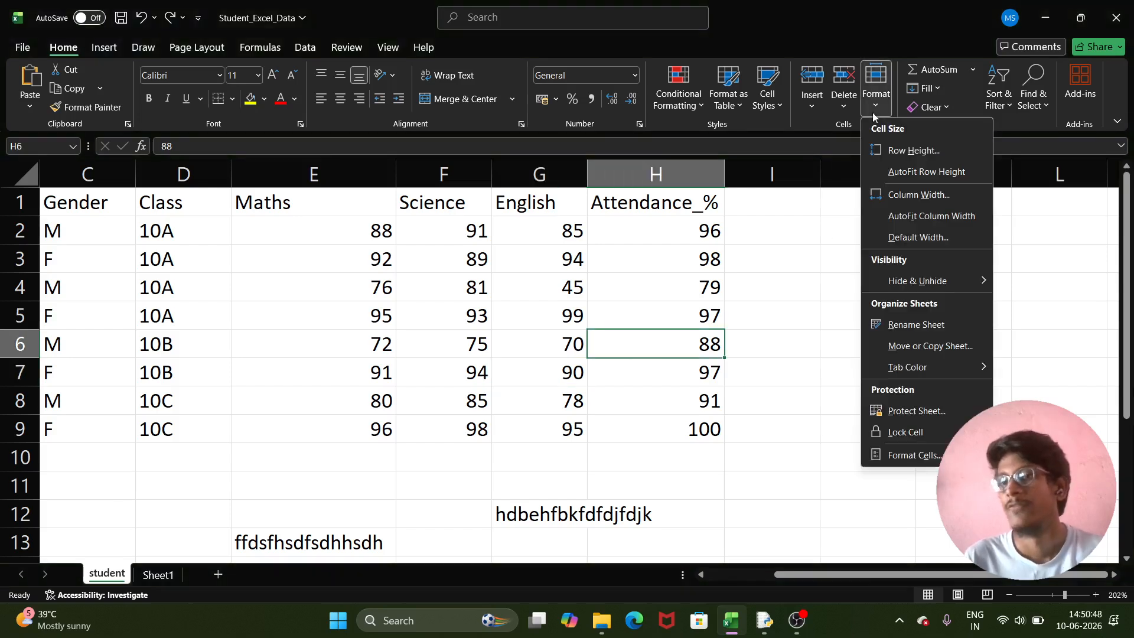
mouse_move(939, 284)
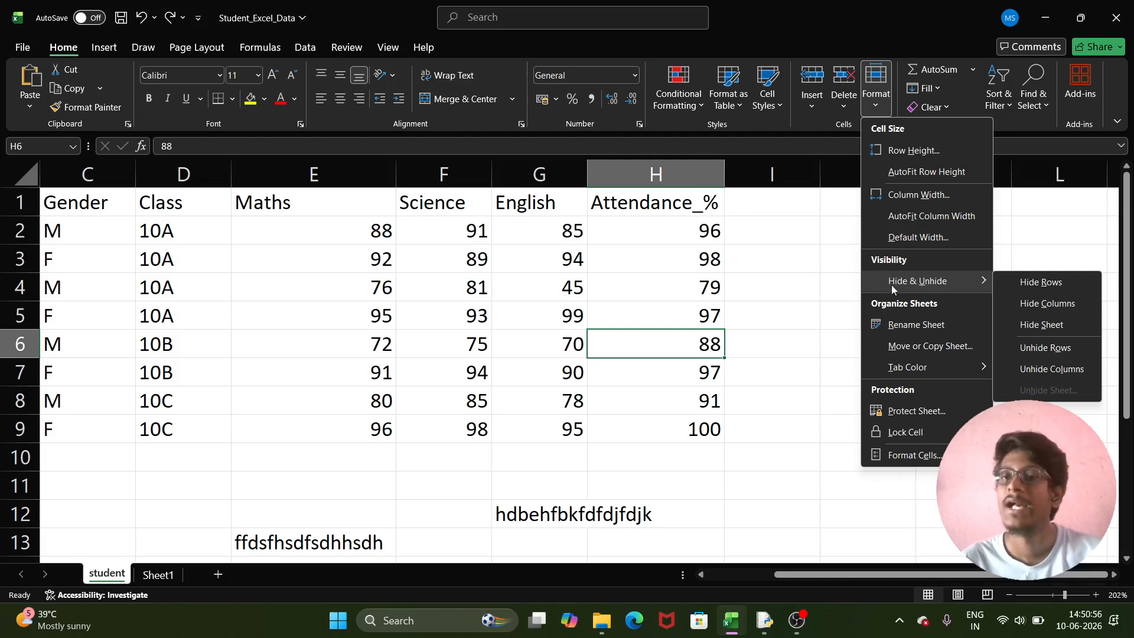
left_click(813, 289)
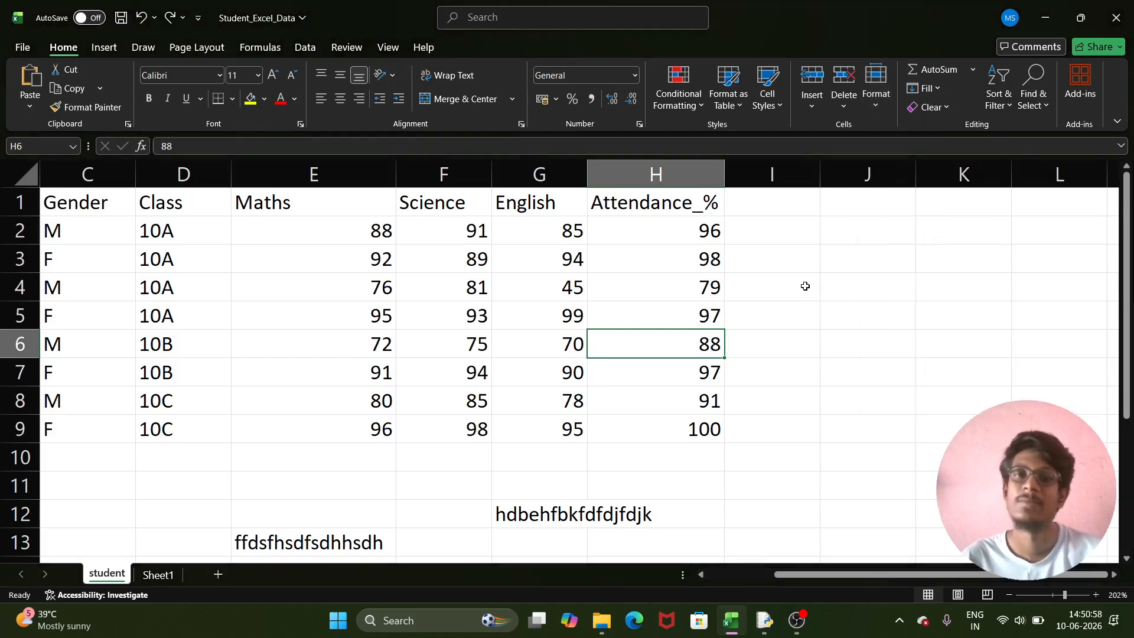
scroll(241, 357, "down", 5)
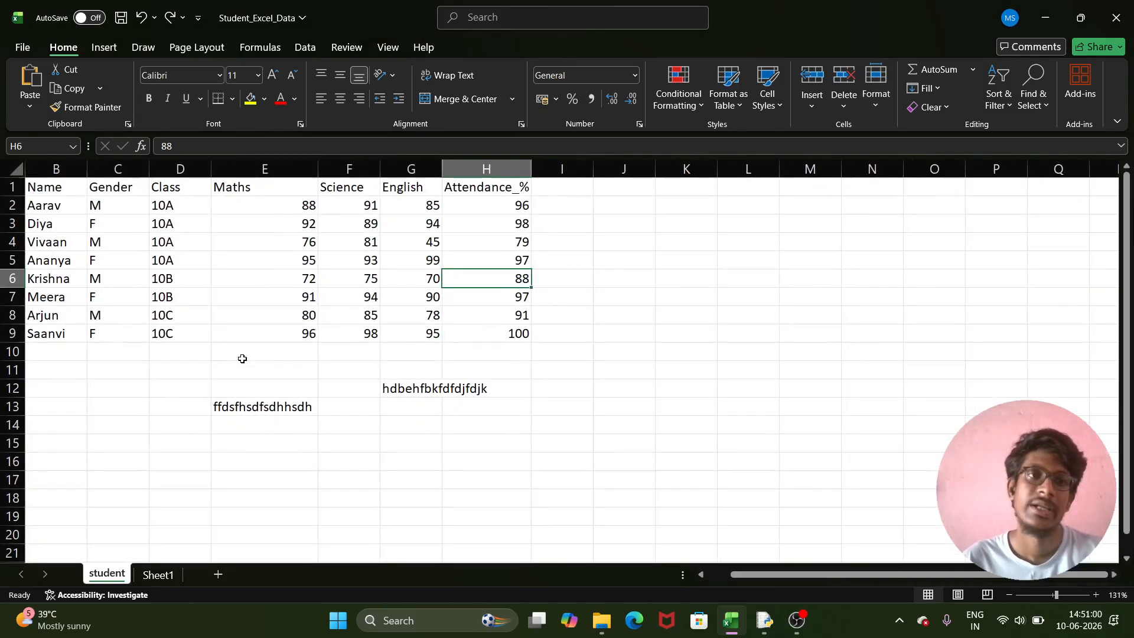
- Hide row 6, the 10B record with Maths 72, via Hide Rows
left_click(46, 280)
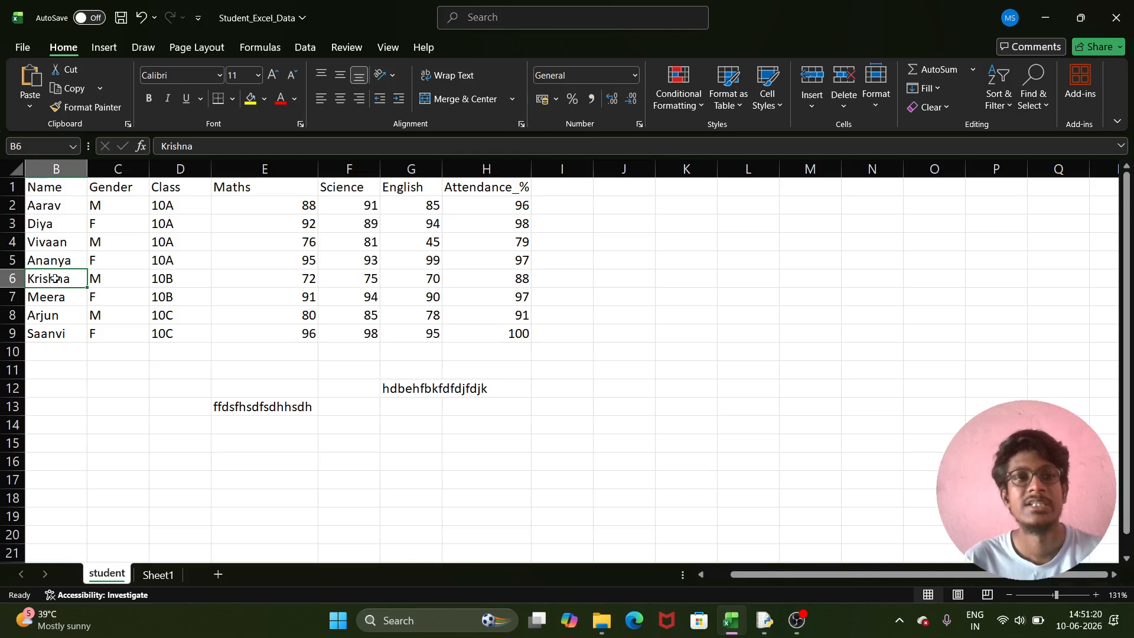
left_click(877, 83)
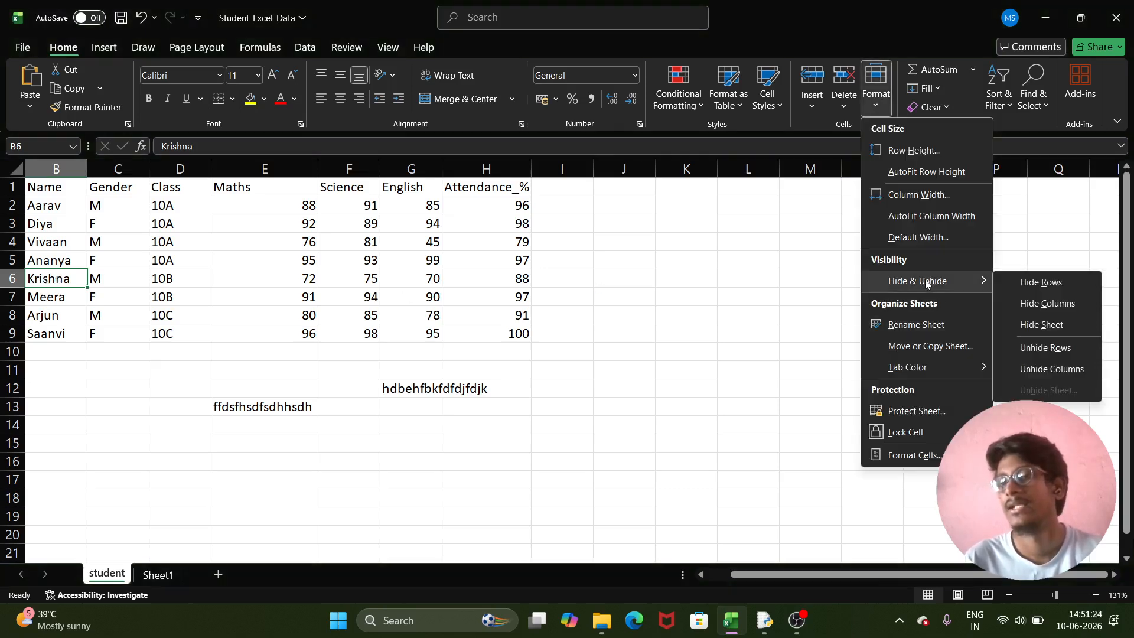
left_click(1070, 282)
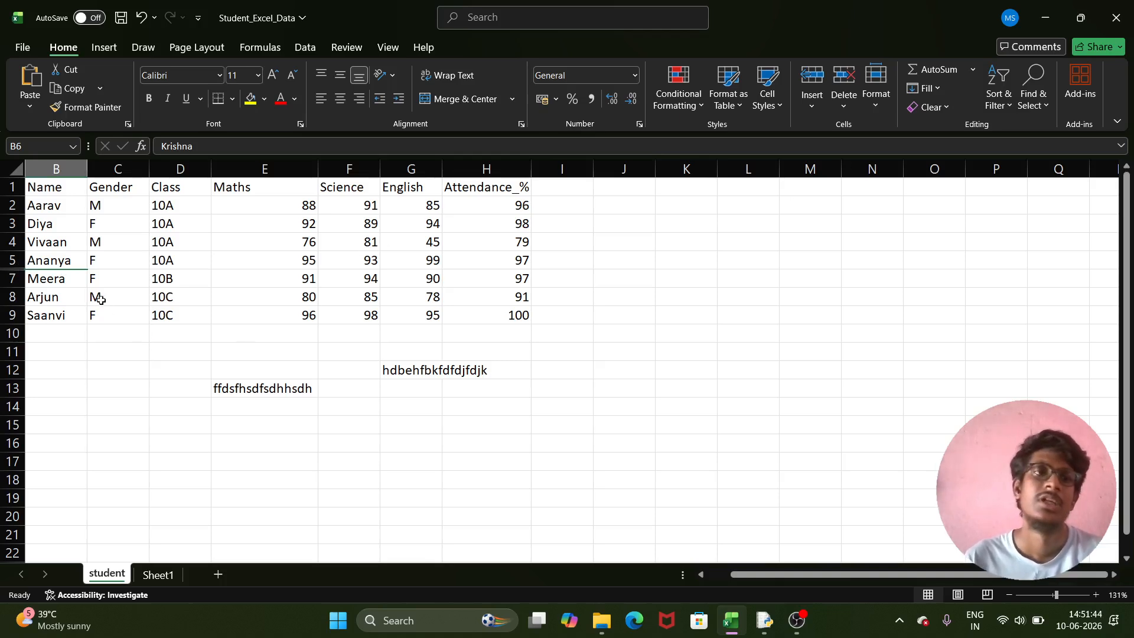
left_click(70, 283)
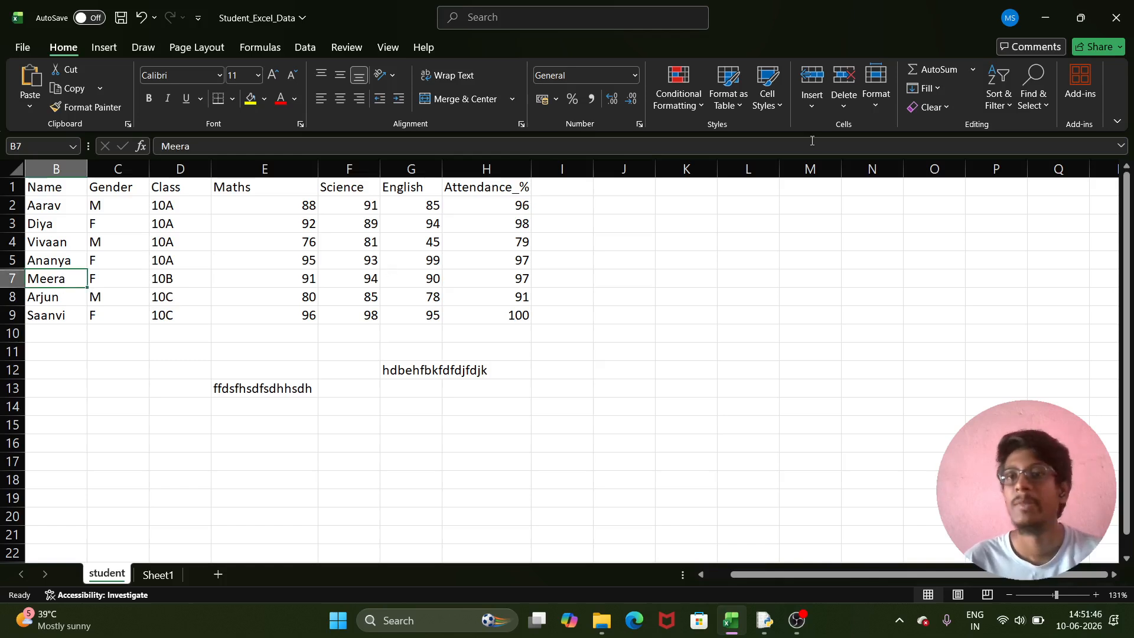
left_click(876, 89)
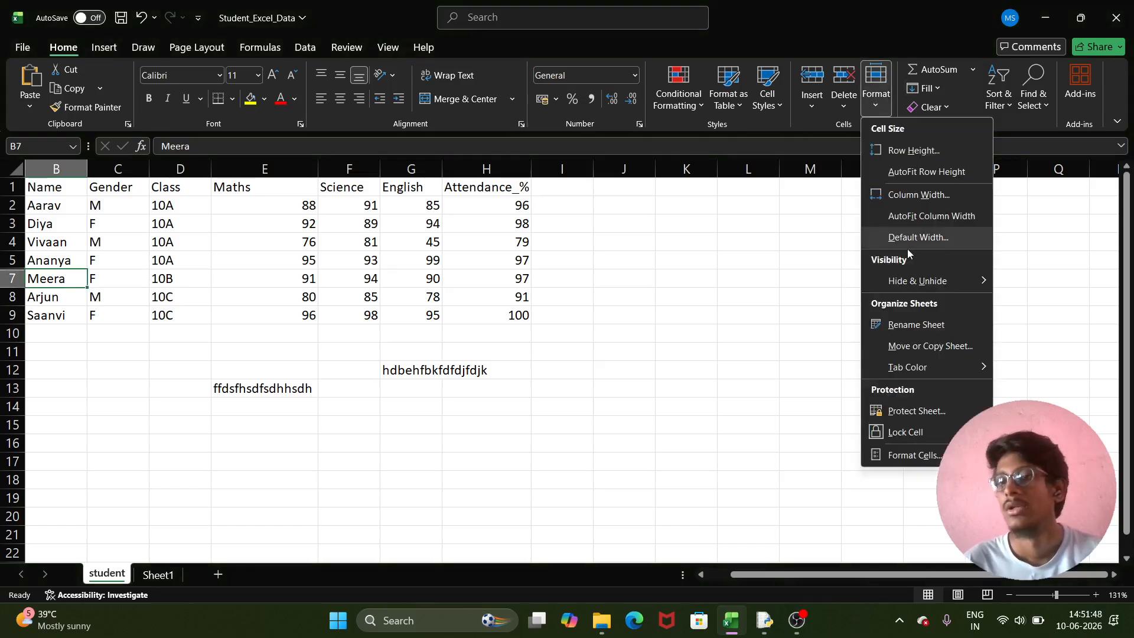
mouse_move(920, 280)
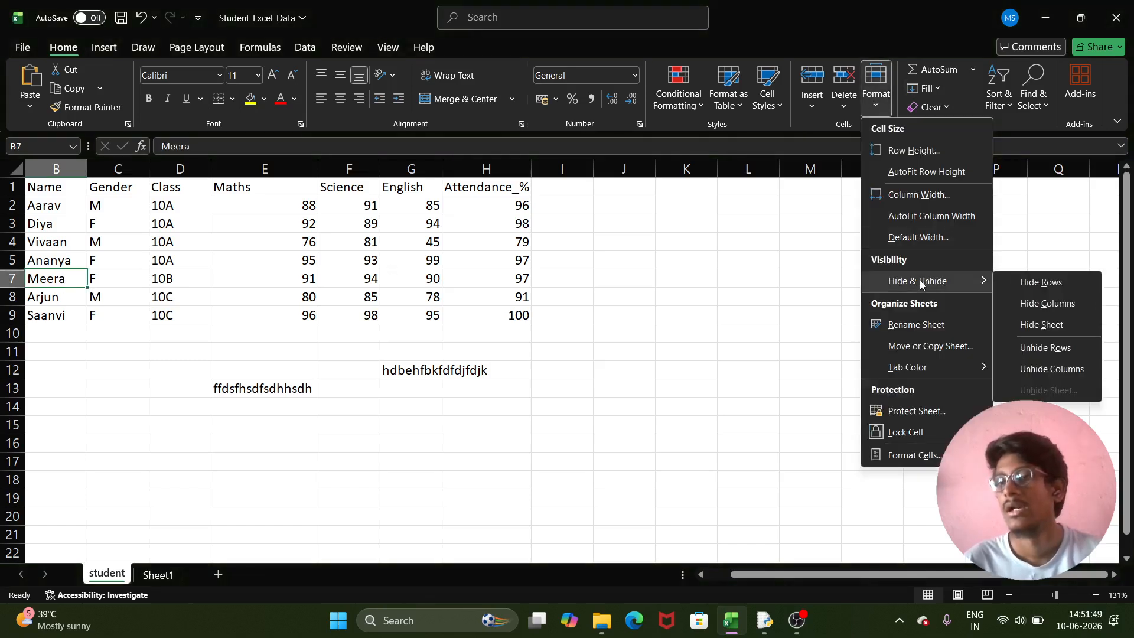
left_click(1036, 284)
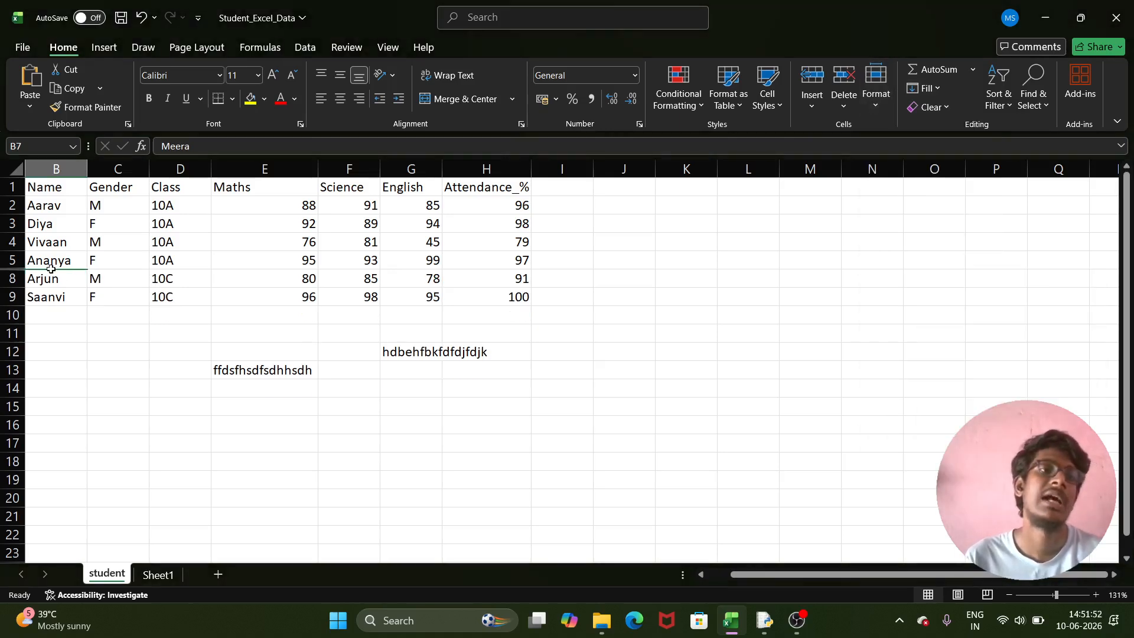
scroll(51, 269, "up", 6)
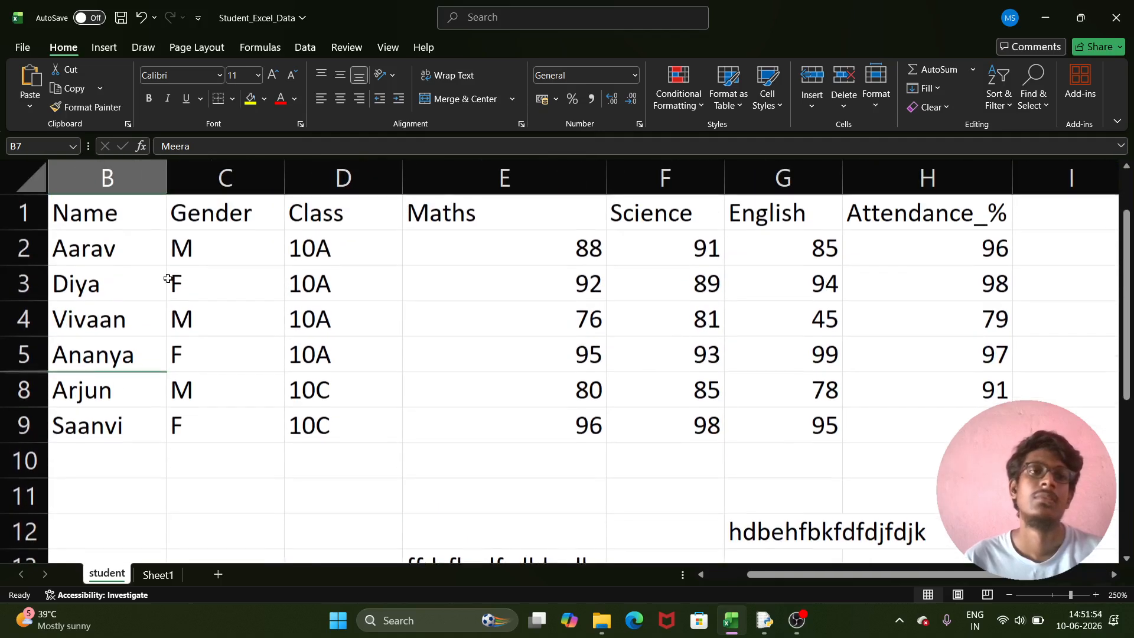
left_click(879, 108)
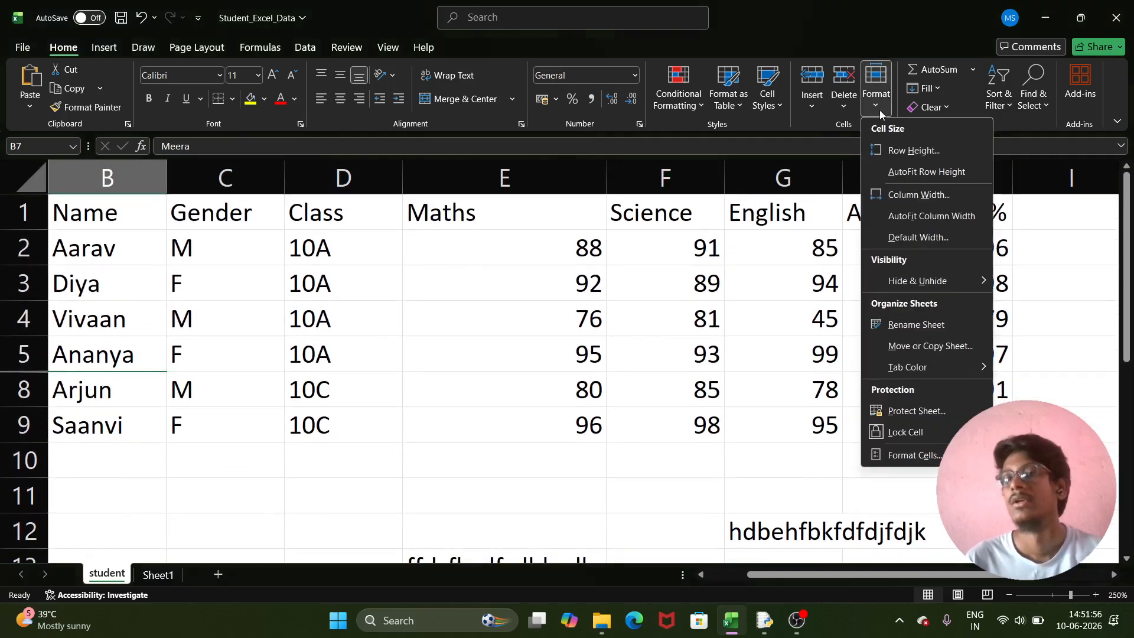
mouse_move(930, 283)
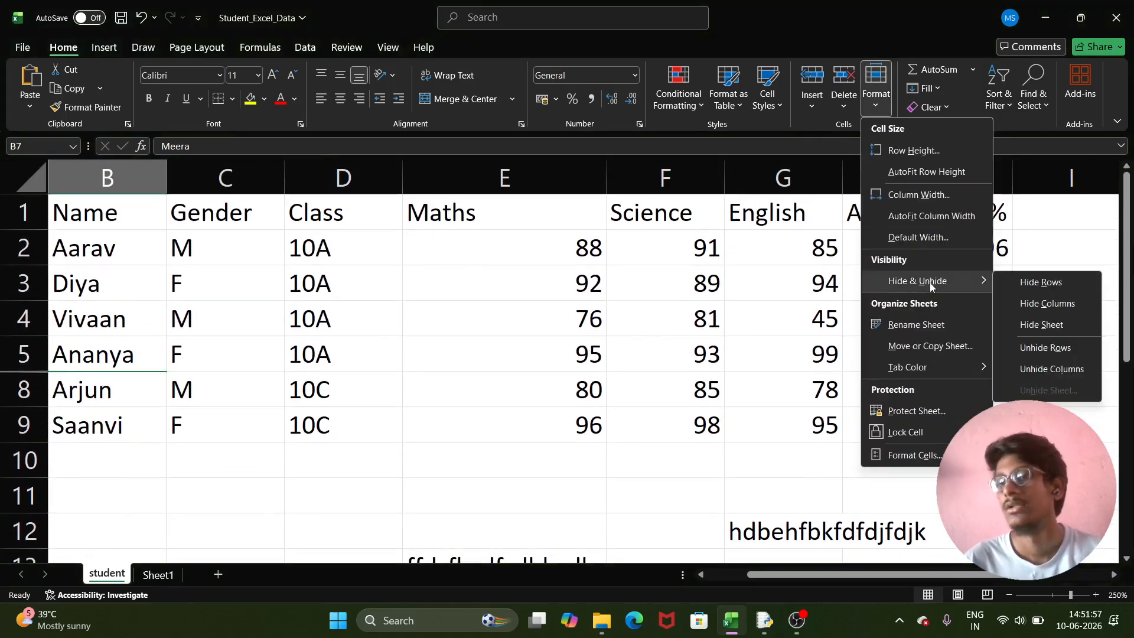
left_click(1043, 347)
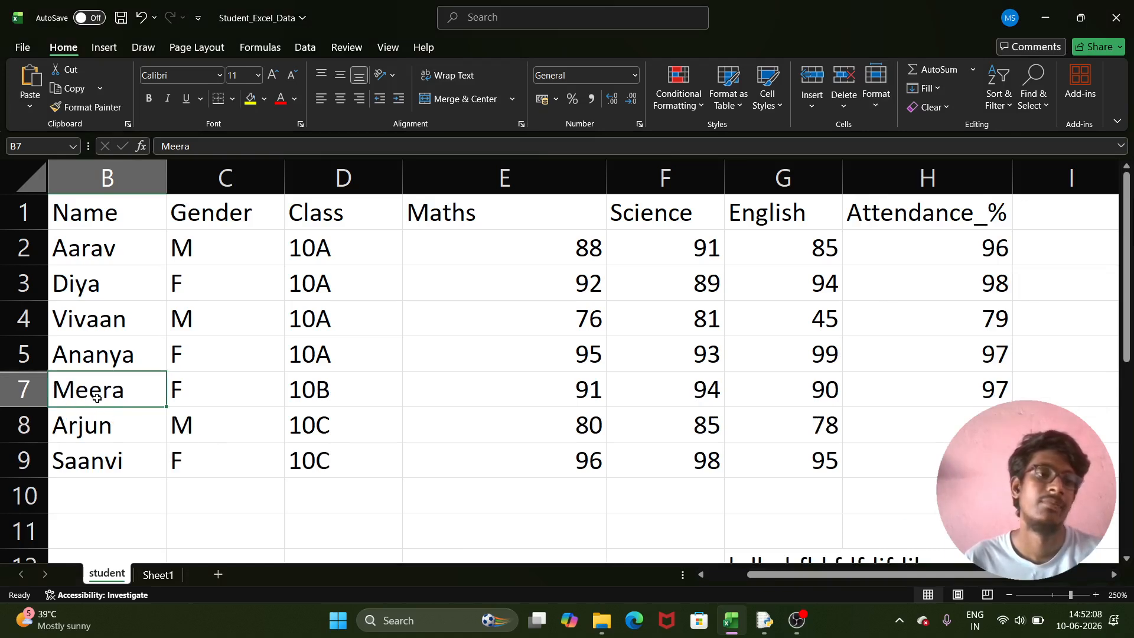
left_click(876, 83)
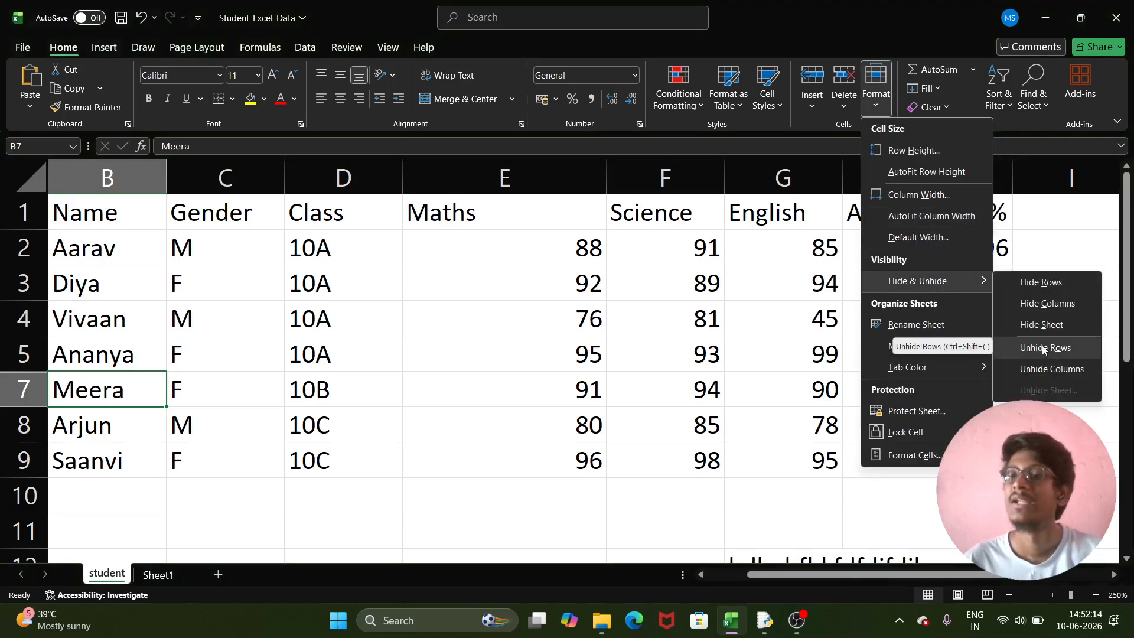
left_click(1035, 347)
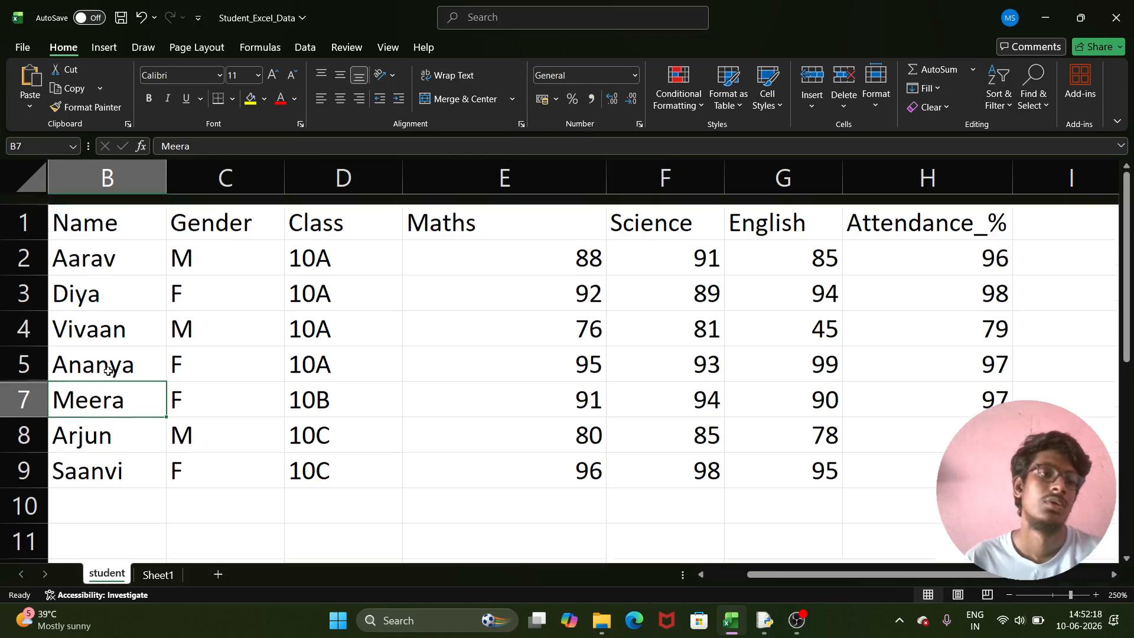
scroll(106, 369, "down", 2)
- Try Unhide Columns and Unhide Rows, then undo until hidden row 6 reappears
scroll(287, 401, "up", 2)
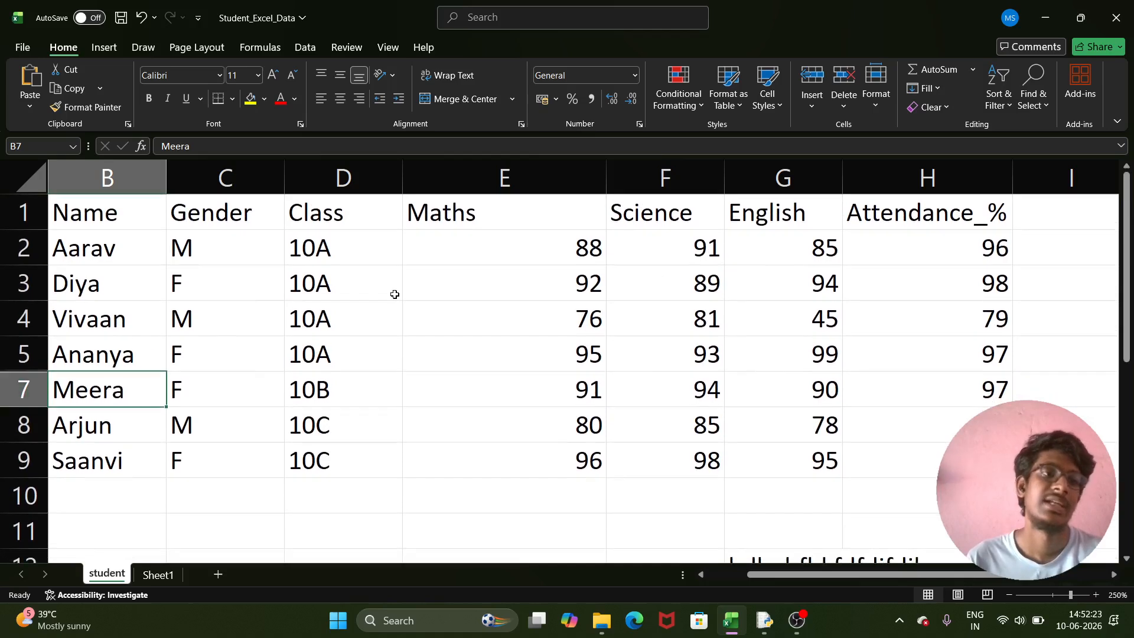
left_click(869, 107)
mouse_move(930, 281)
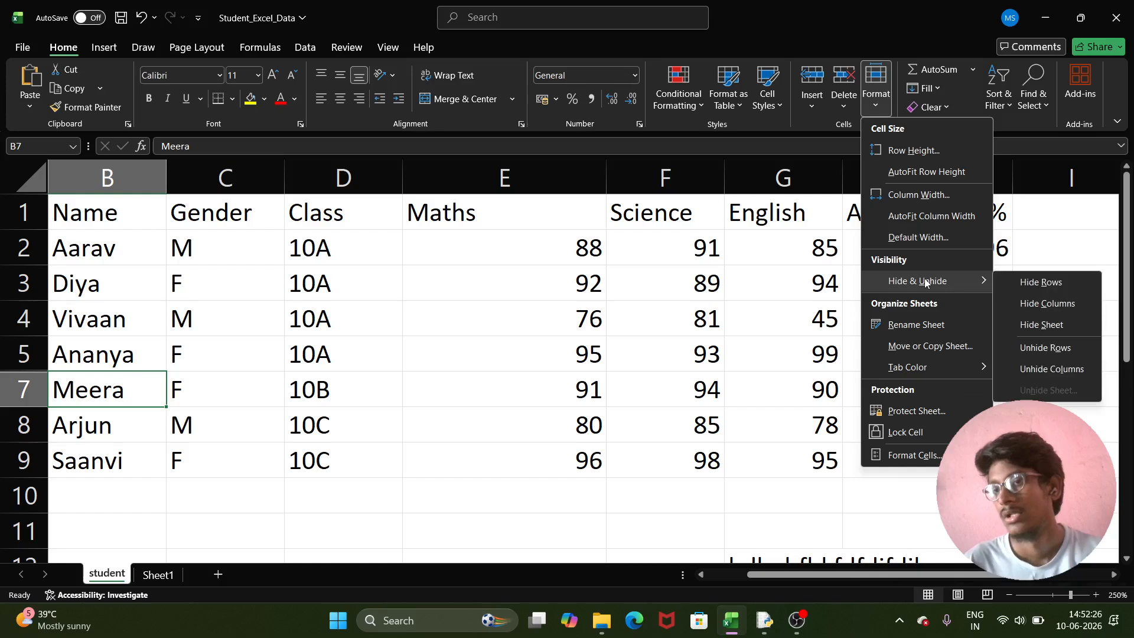
left_click(1064, 369)
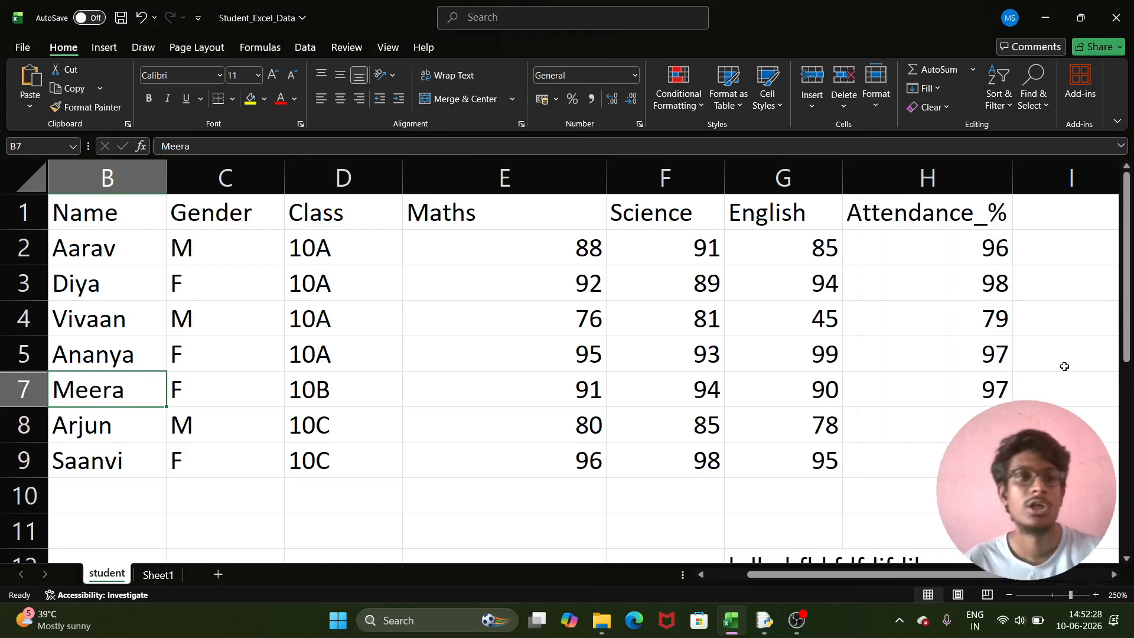
left_click(880, 100)
mouse_move(943, 287)
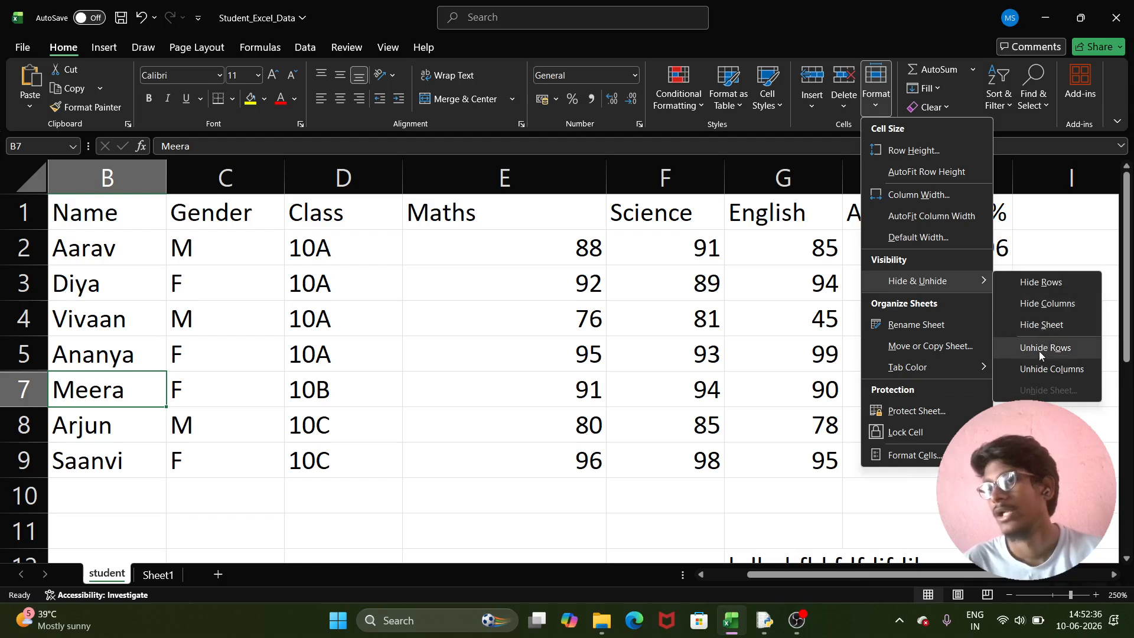
left_click(1045, 368)
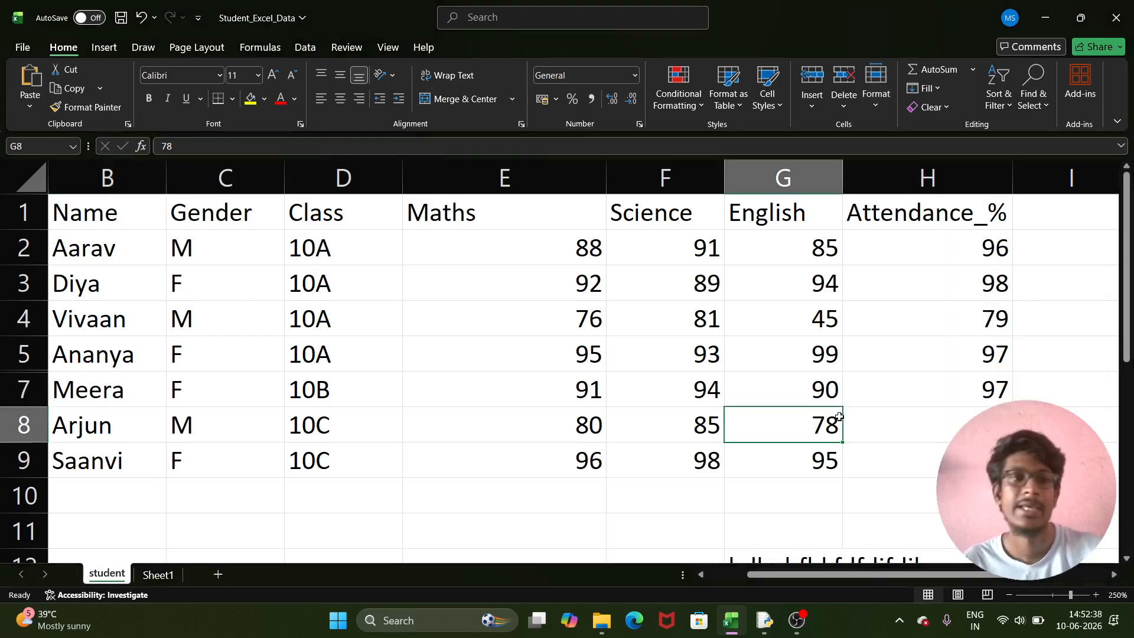
key("ctrl+9")
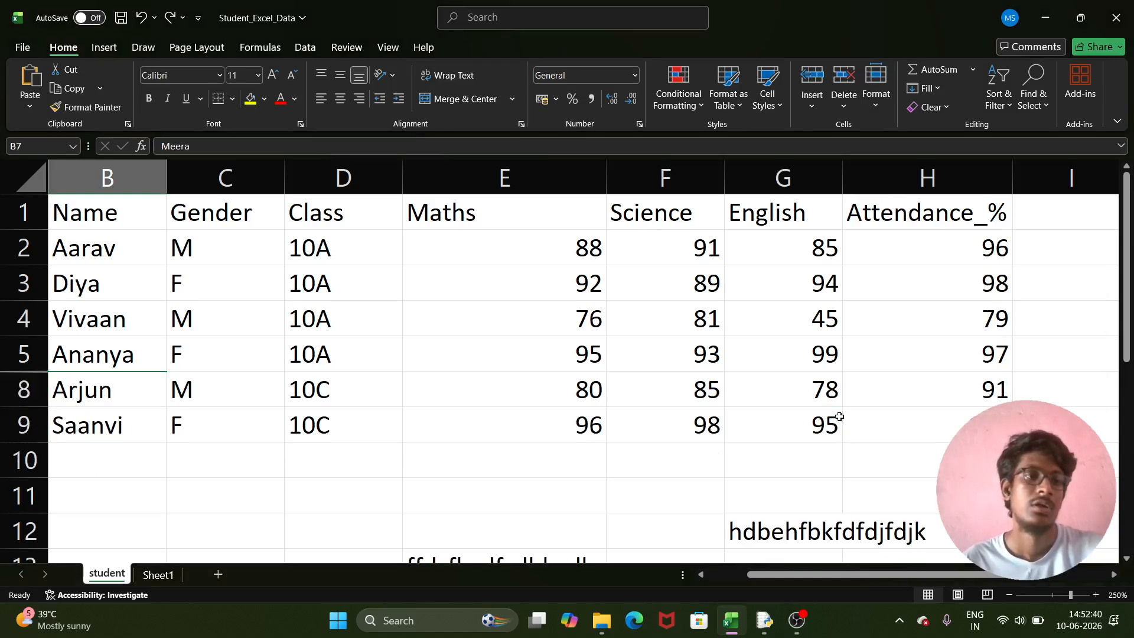
scroll(839, 417, "down", 5, "ctrl")
key("ctrl+z")
key("ctrl+z")
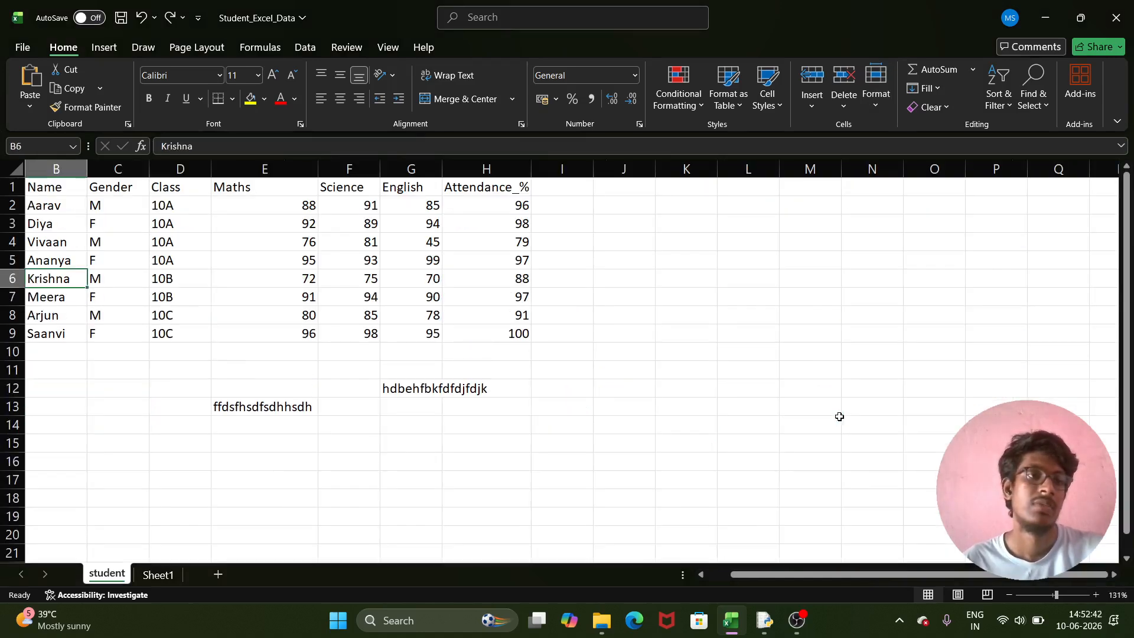
- With cell B8 selected, hide the Name column B
scroll(88, 284, "up", 7, "ctrl")
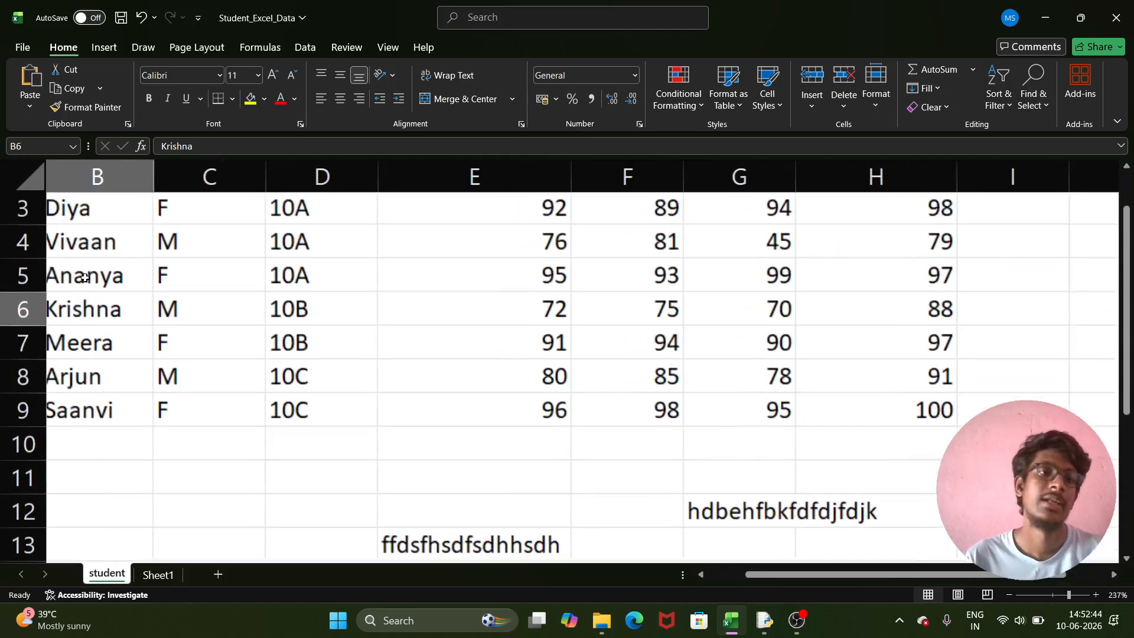
scroll(100, 299, "up", 1)
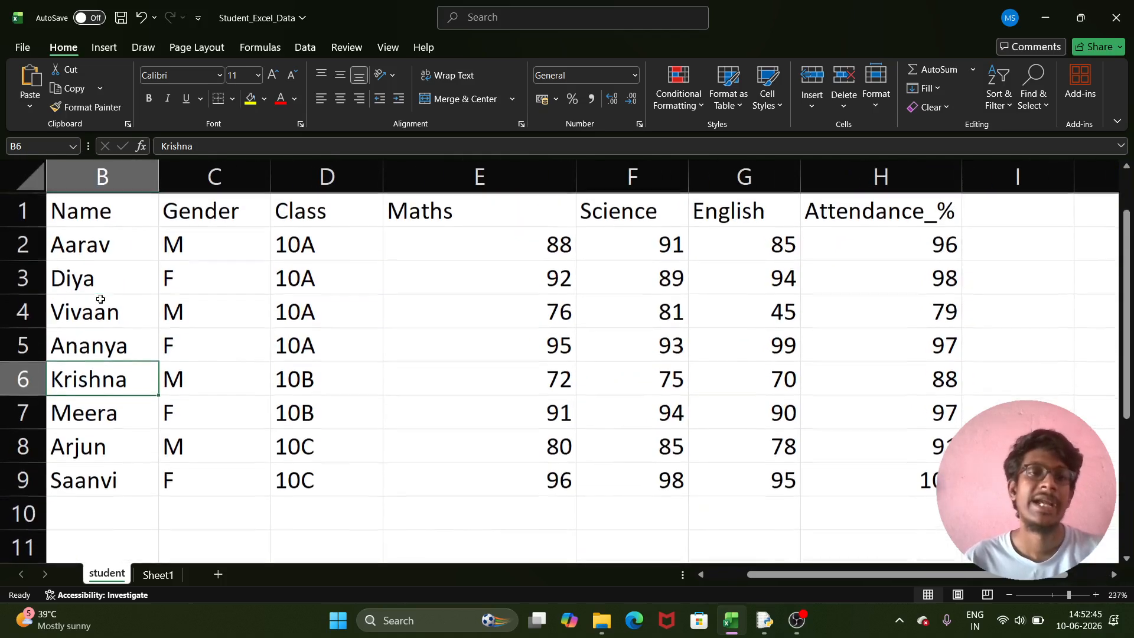
left_click(91, 418)
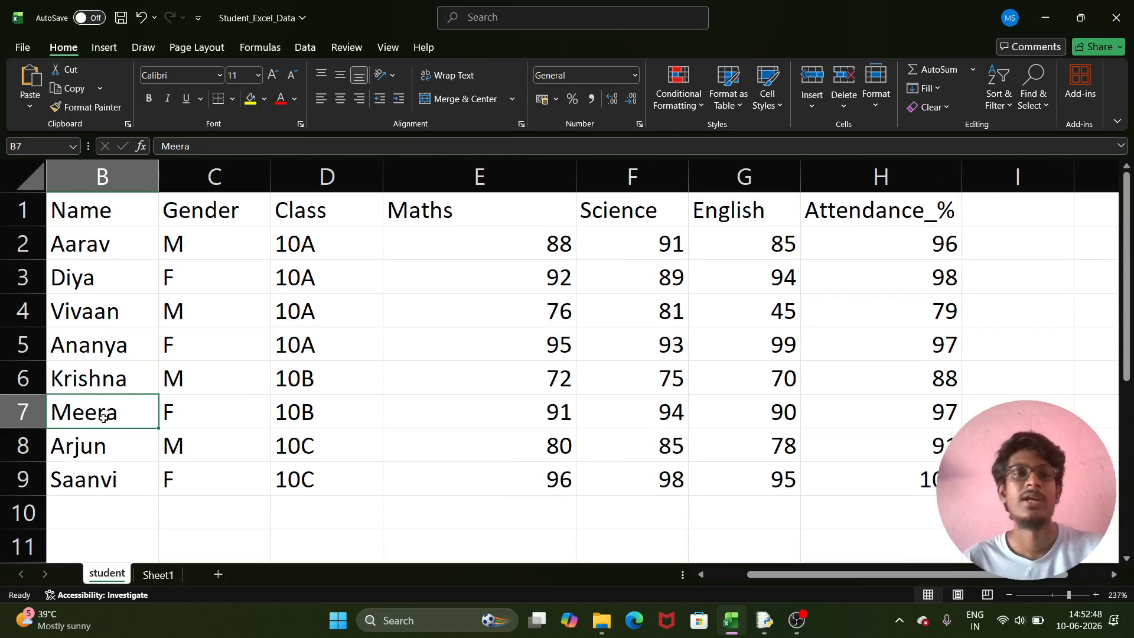
left_click(106, 450)
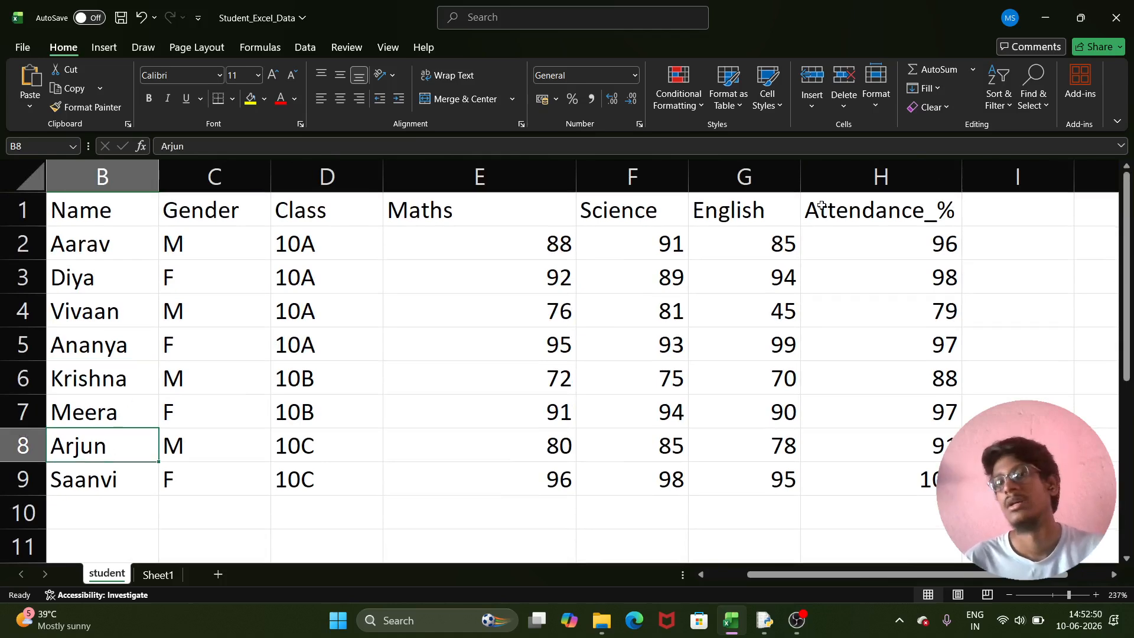
left_click(876, 82)
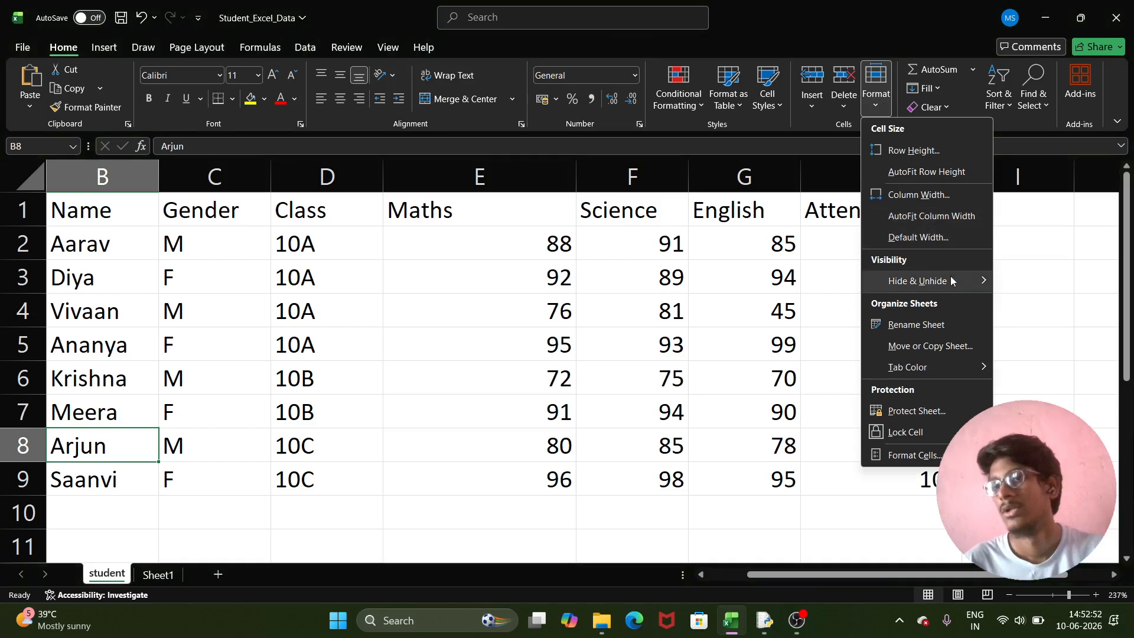
mouse_move(952, 281)
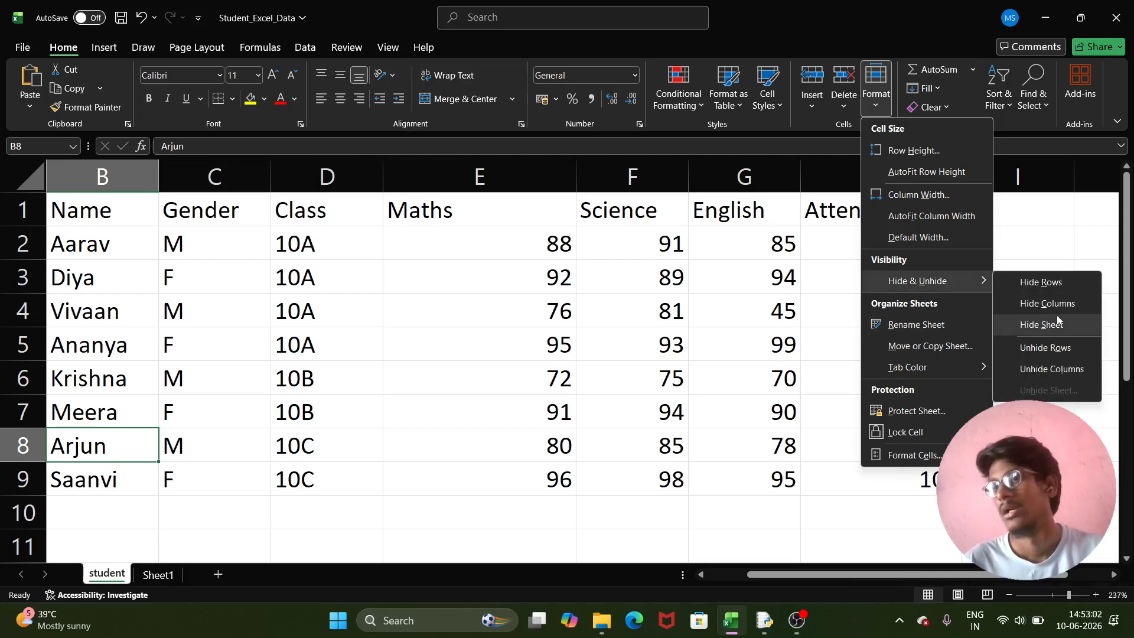
left_click(1054, 302)
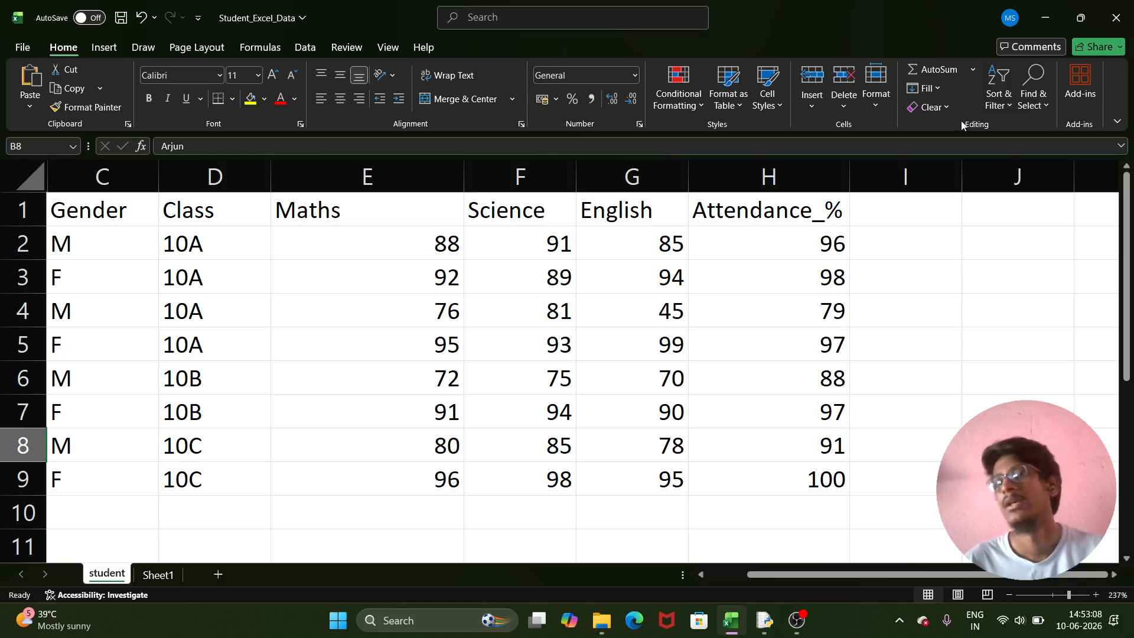
left_click(874, 95)
- Unhide columns A and B, Student_ID and Name
mouse_move(934, 285)
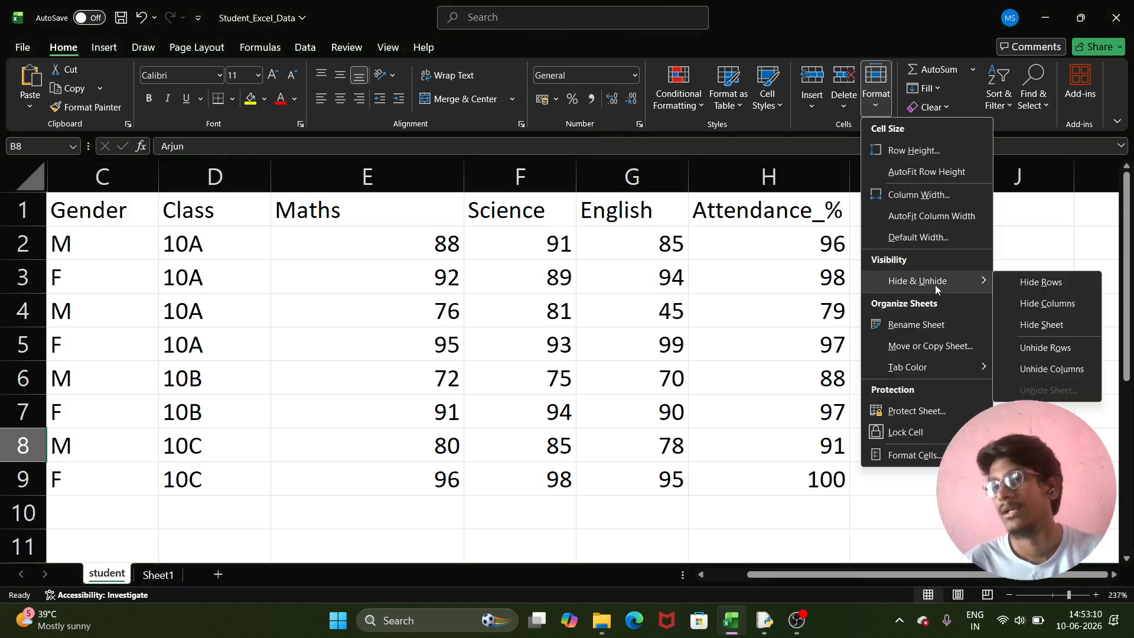
left_click(1051, 371)
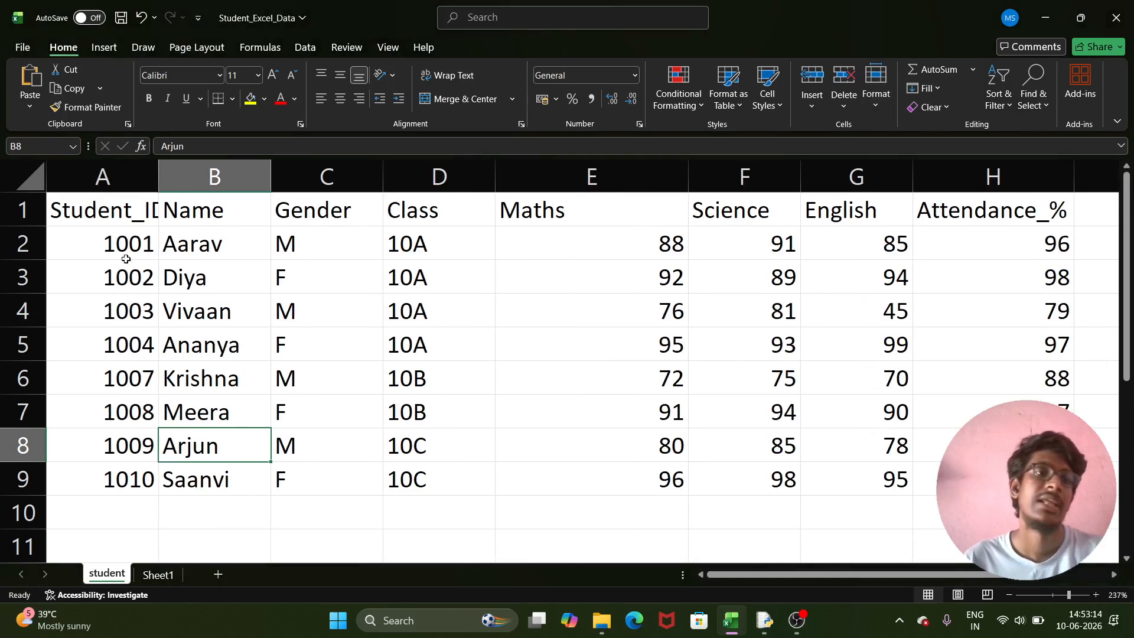
scroll(291, 388, "down", 1)
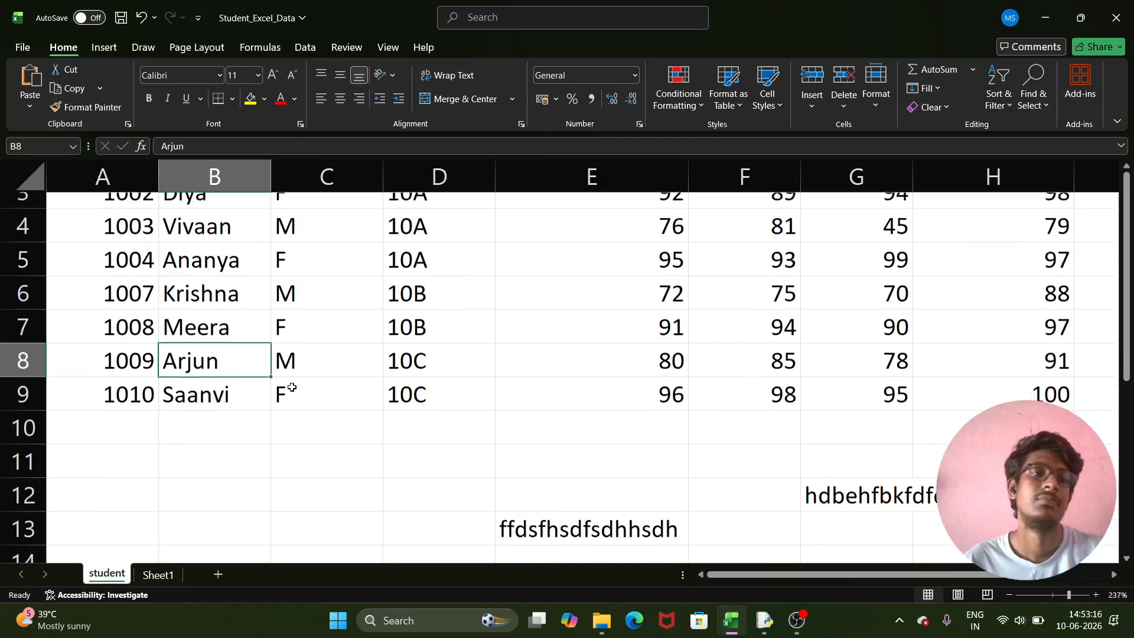
scroll(292, 388, "up", 1)
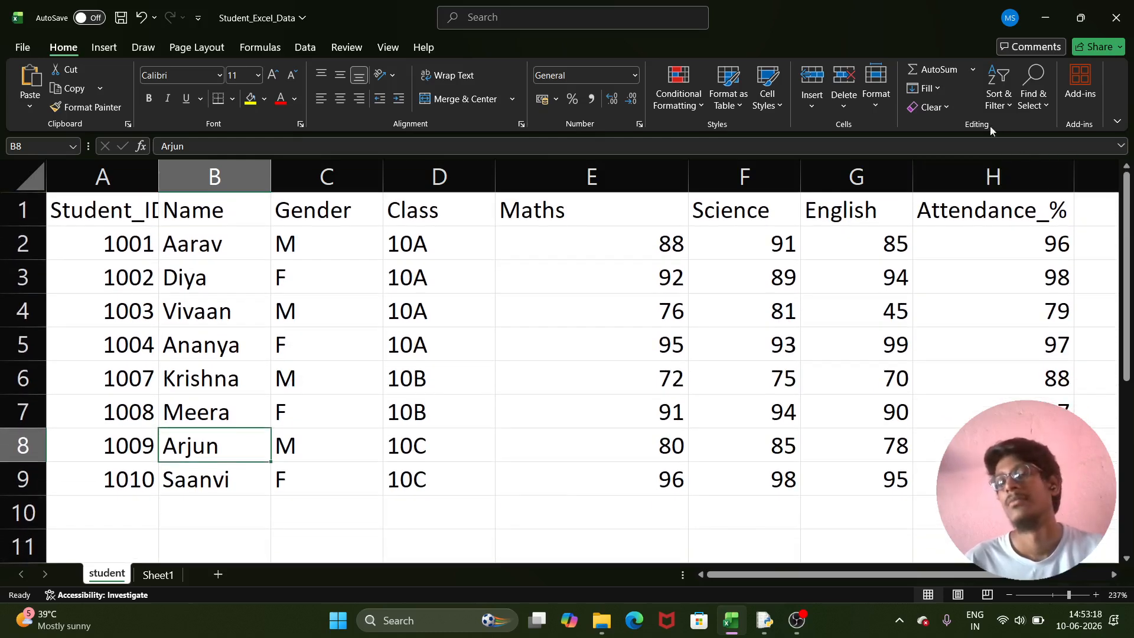
left_click(336, 217)
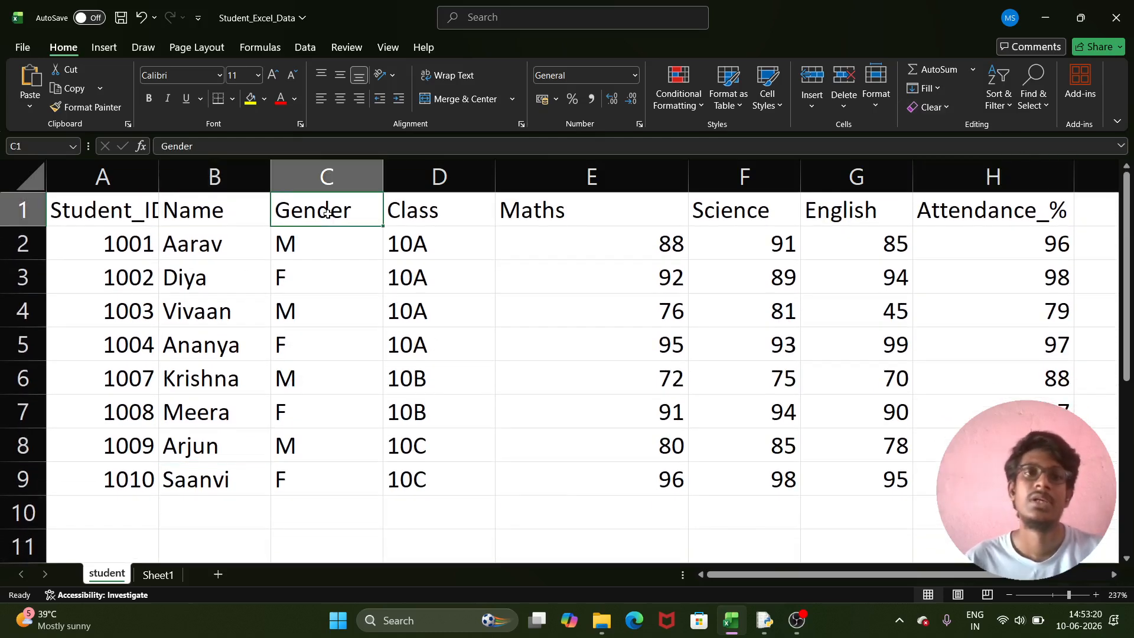
left_click(343, 367)
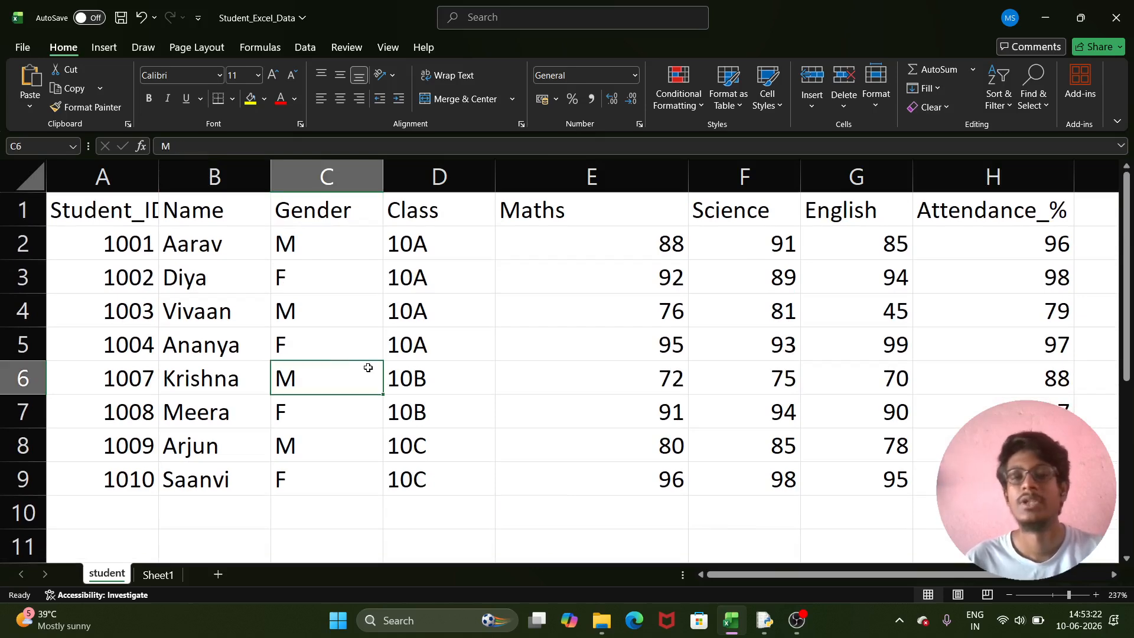
- Hide the whole student sheet
left_click(882, 107)
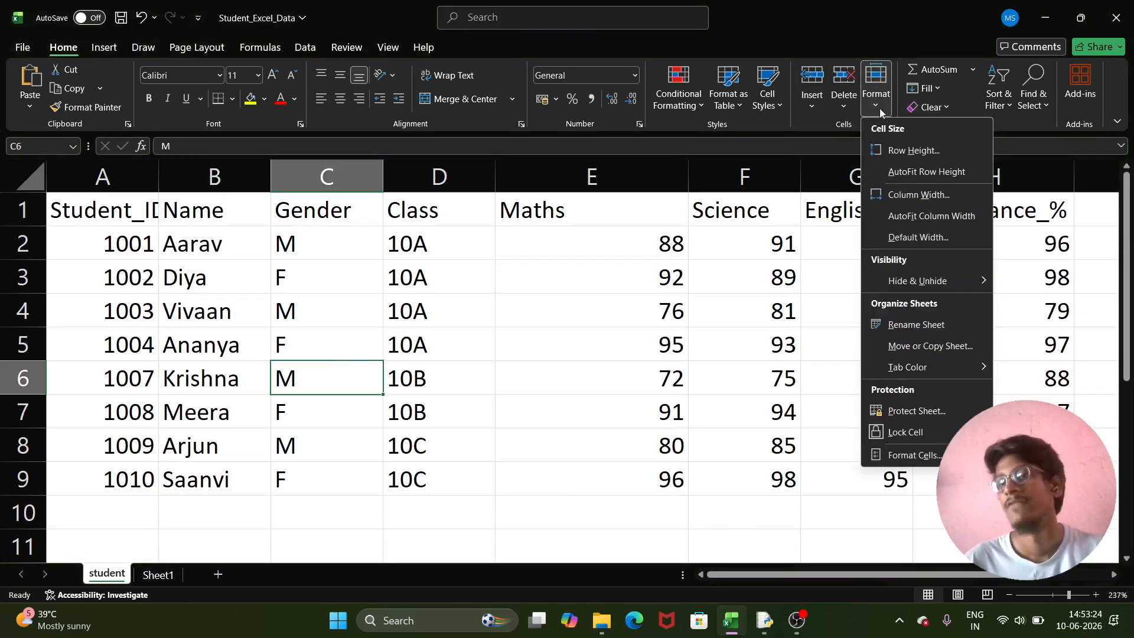
mouse_move(944, 285)
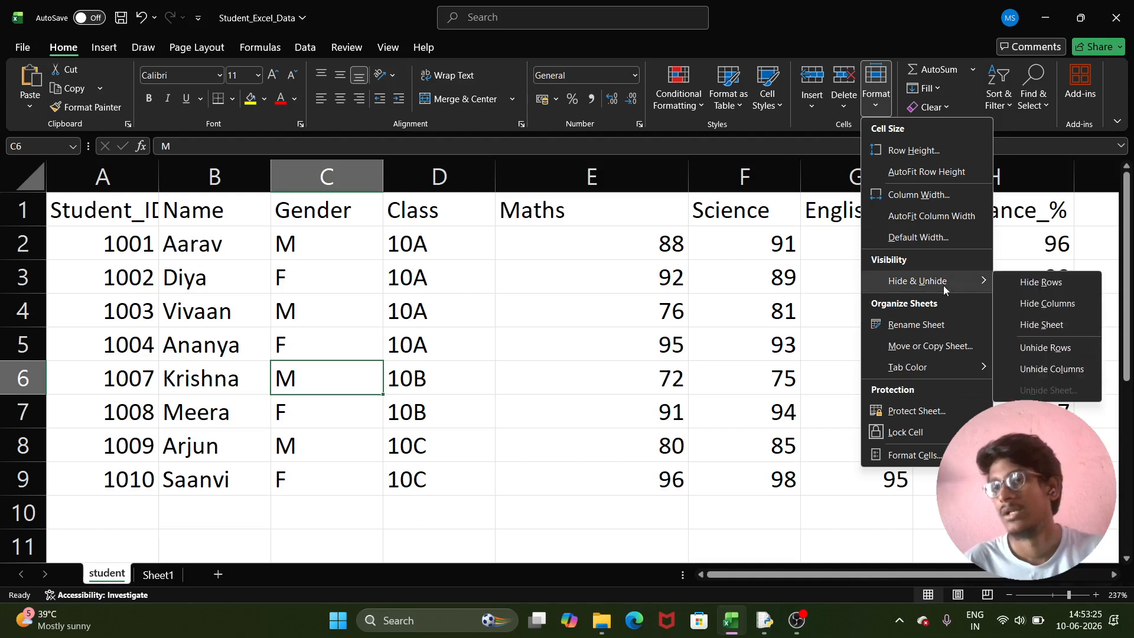
left_click(1048, 327)
scroll(498, 451, "down", 3)
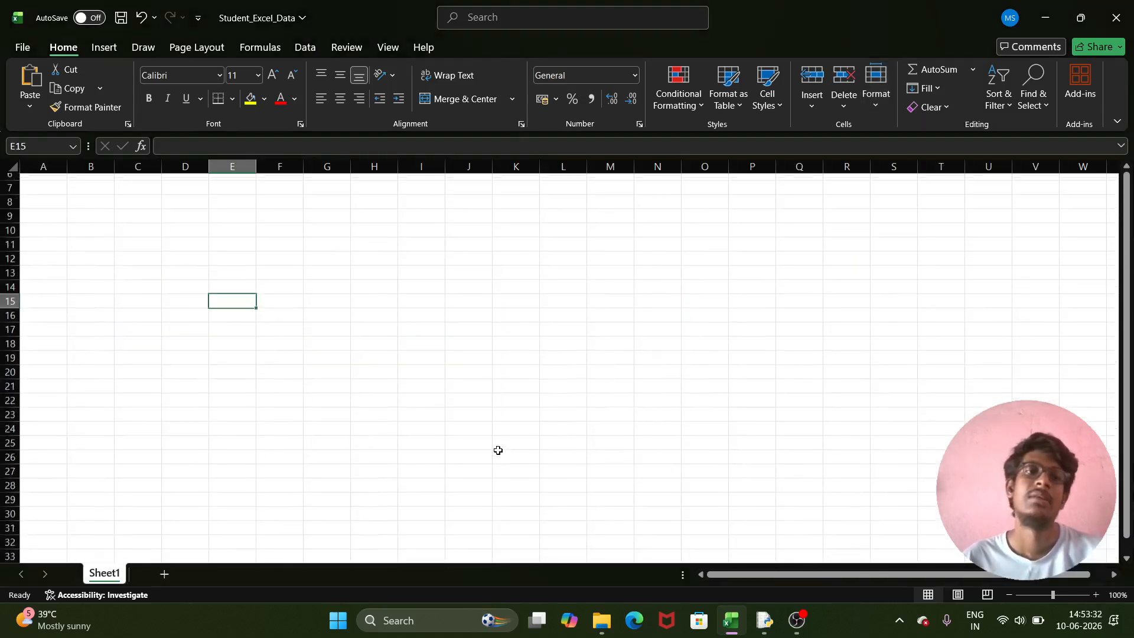
scroll(498, 451, "up", 5)
scroll(498, 451, "down", 20)
scroll(498, 450, "up", 20)
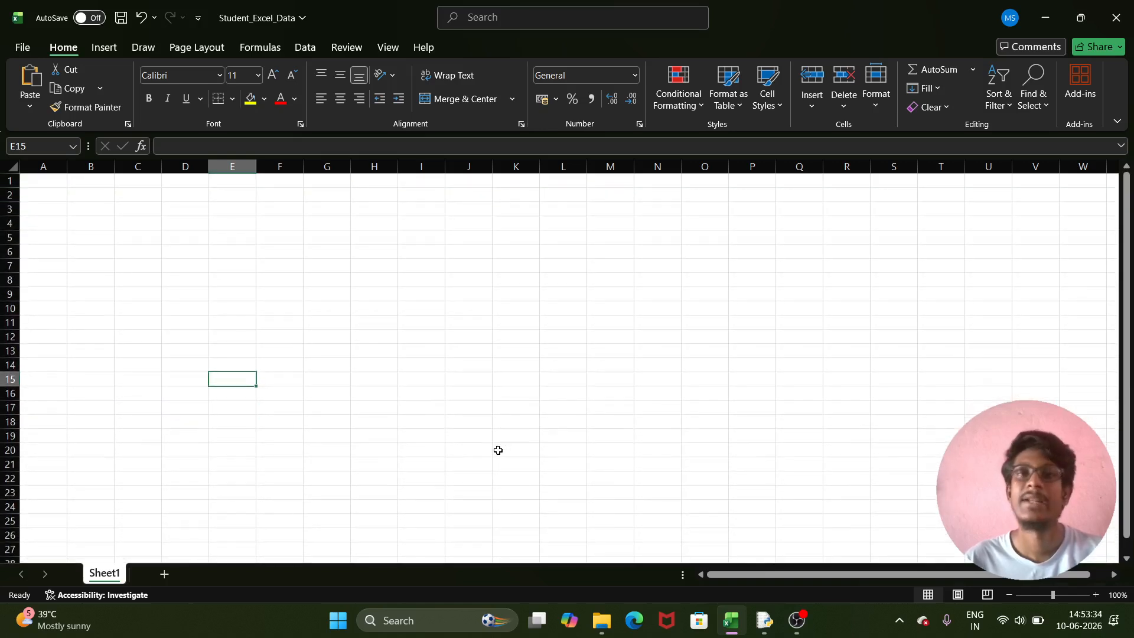
- Unhide the student sheet from Sheet1 using Unhide Sheet
left_click(877, 86)
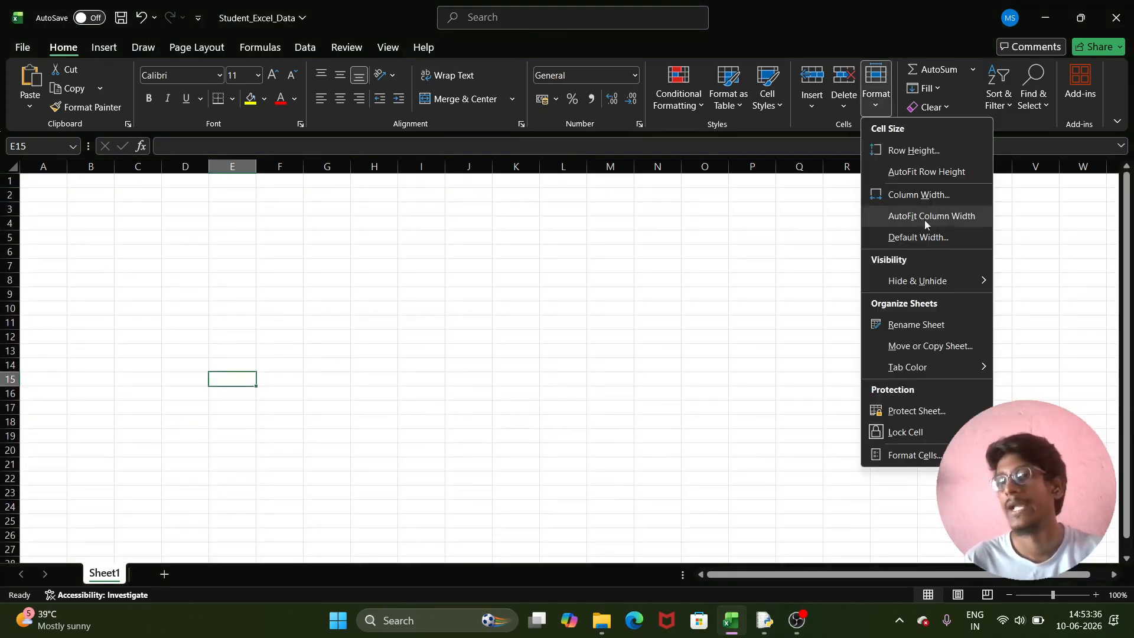
mouse_move(950, 280)
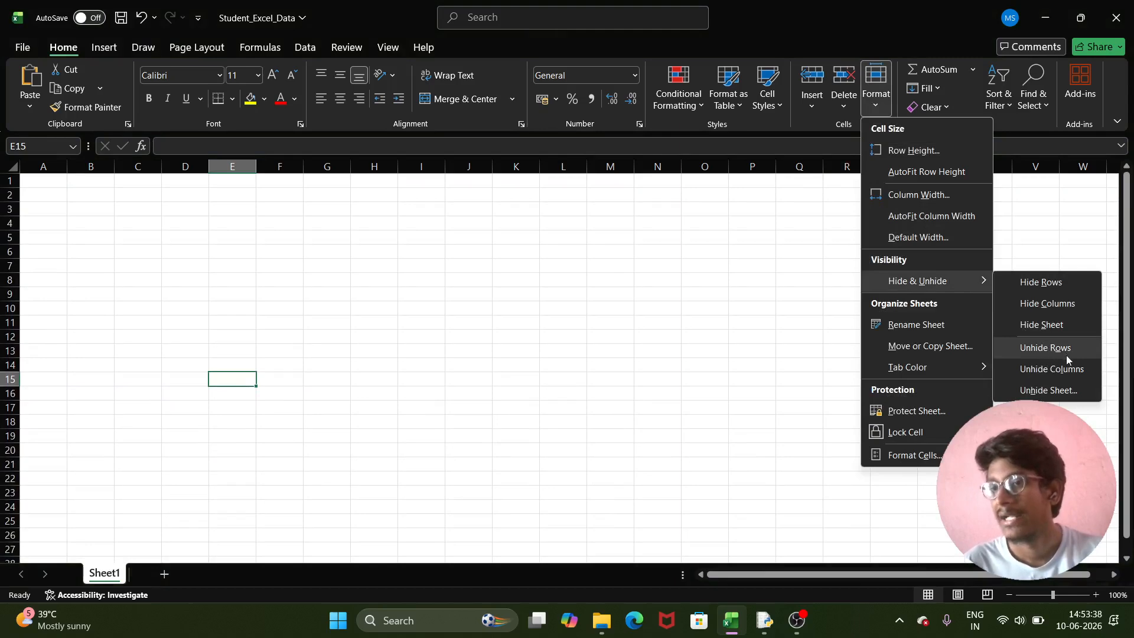
left_click(1056, 390)
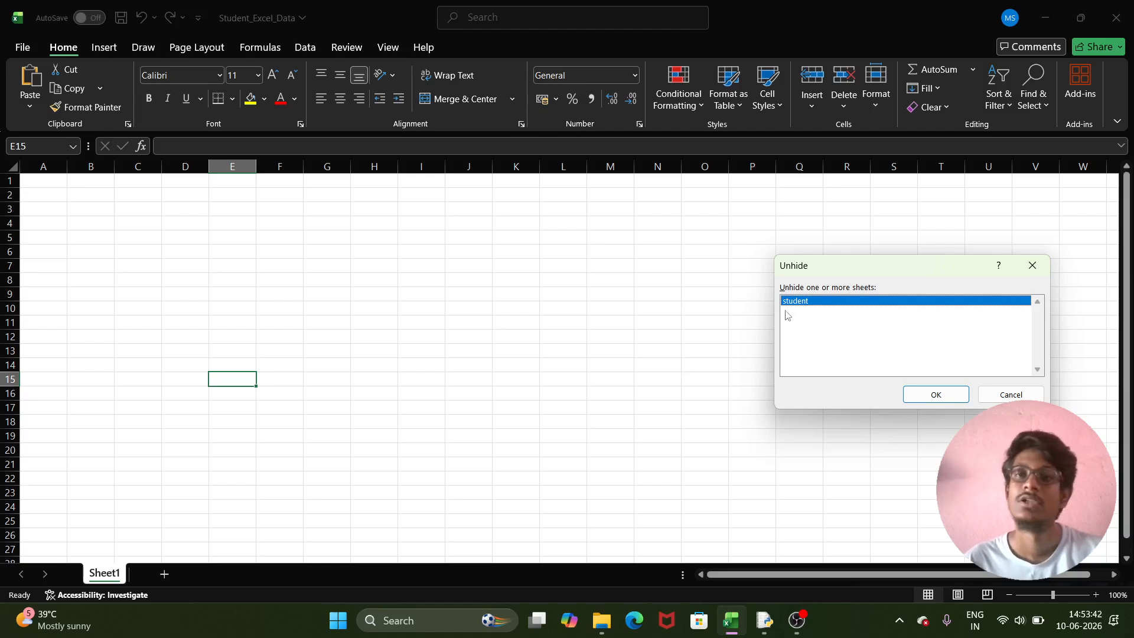
left_click(936, 392)
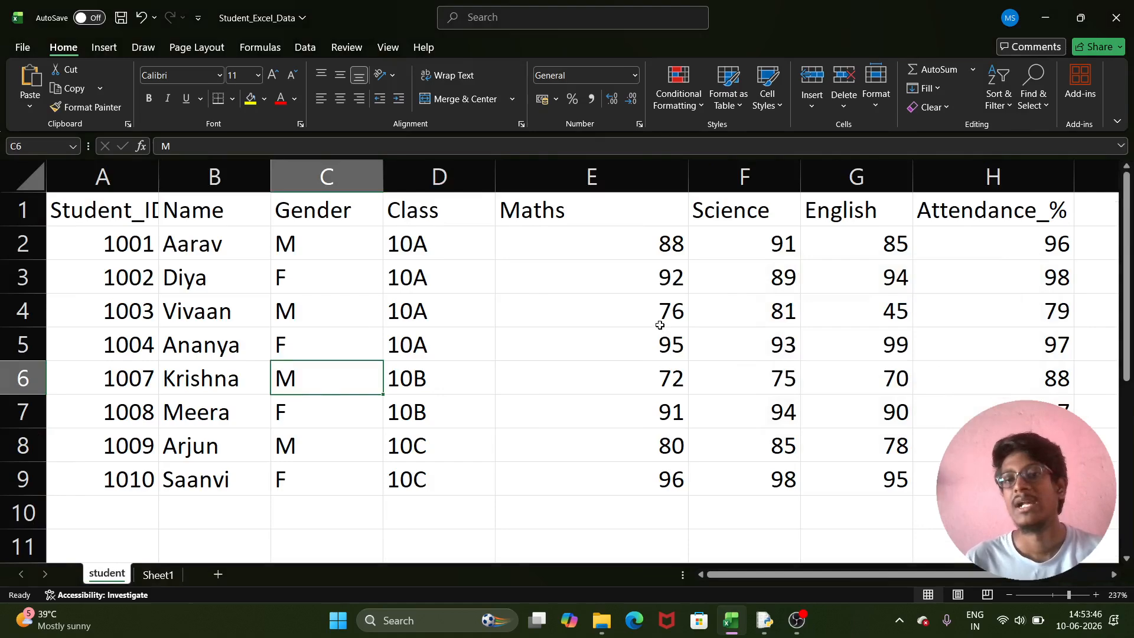
scroll(659, 324, "down", 6)
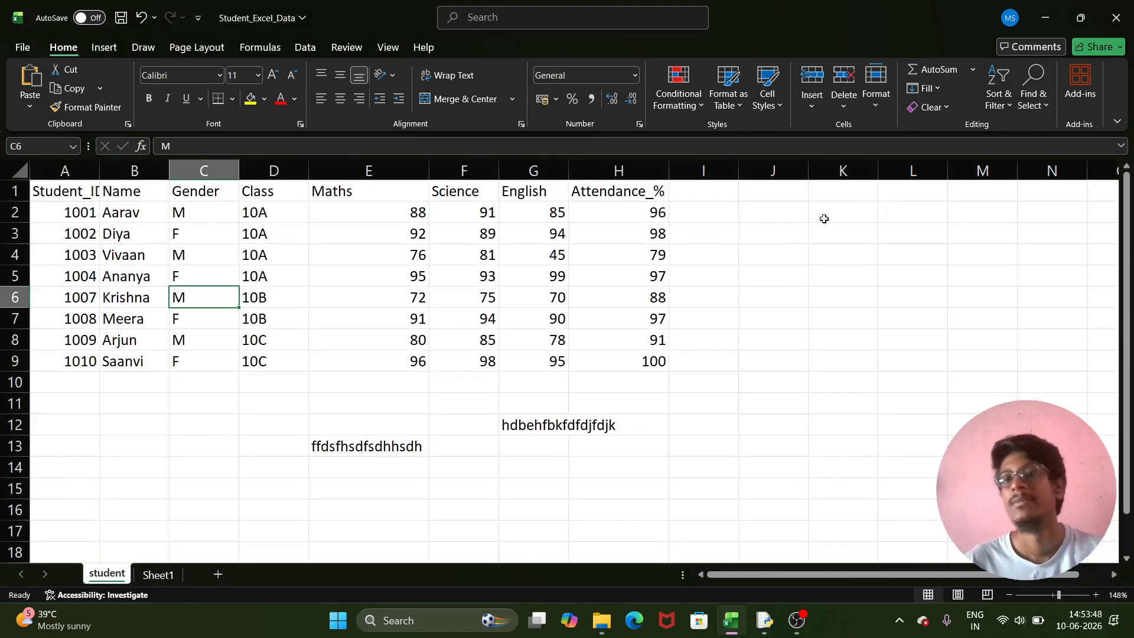
- Rename the 'student' sheet tab to 'excel series'
left_click(874, 101)
mouse_move(922, 282)
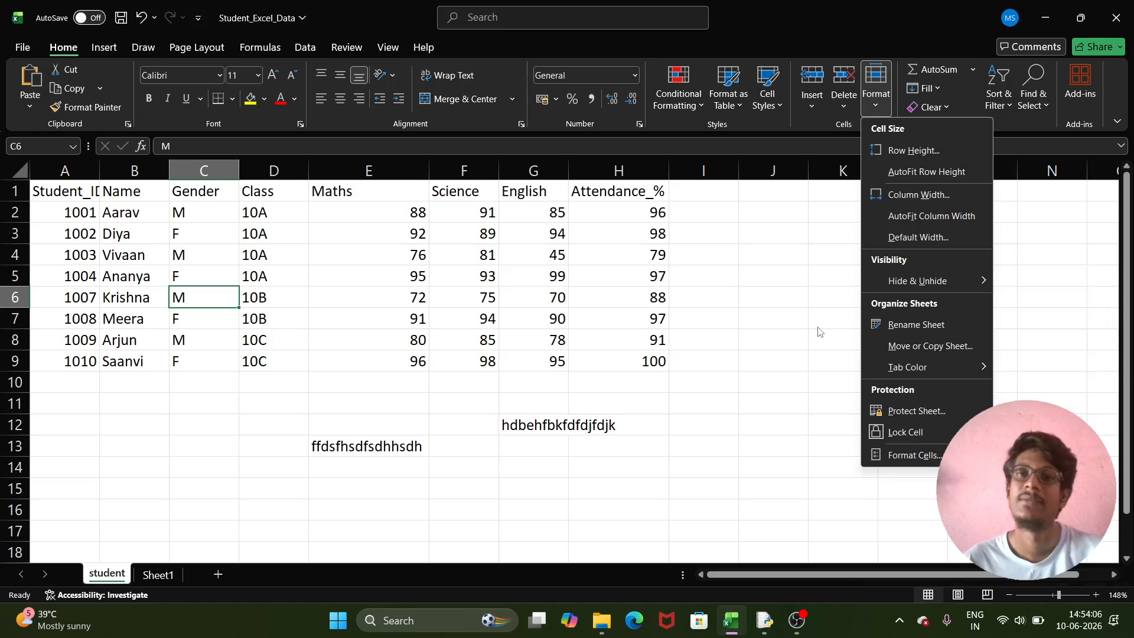
left_click(915, 328)
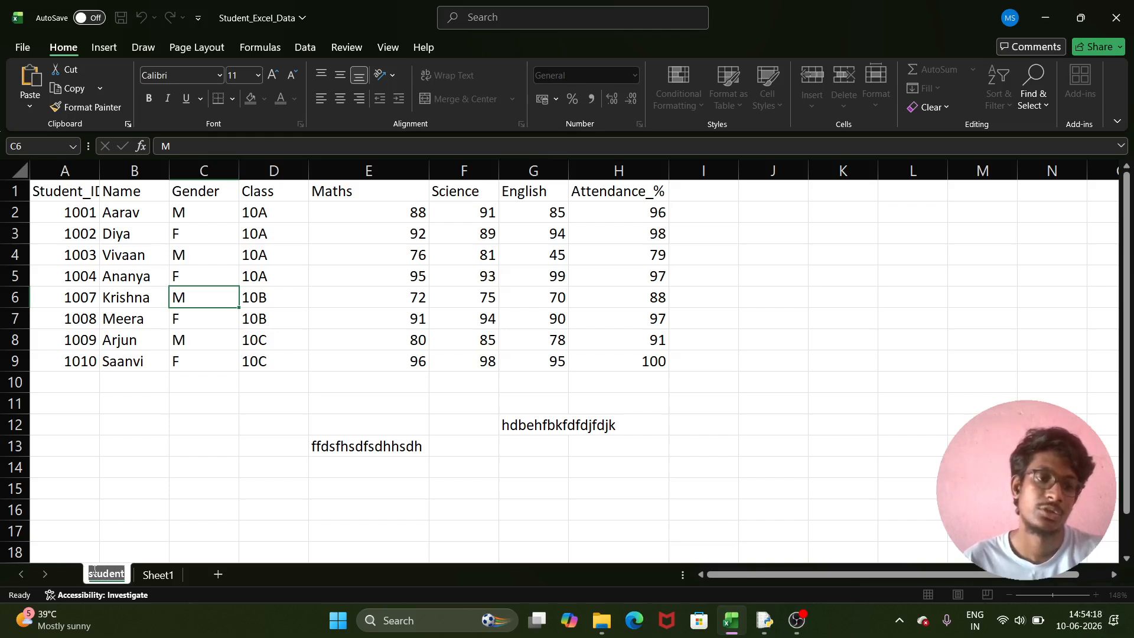
key("BackSpace")
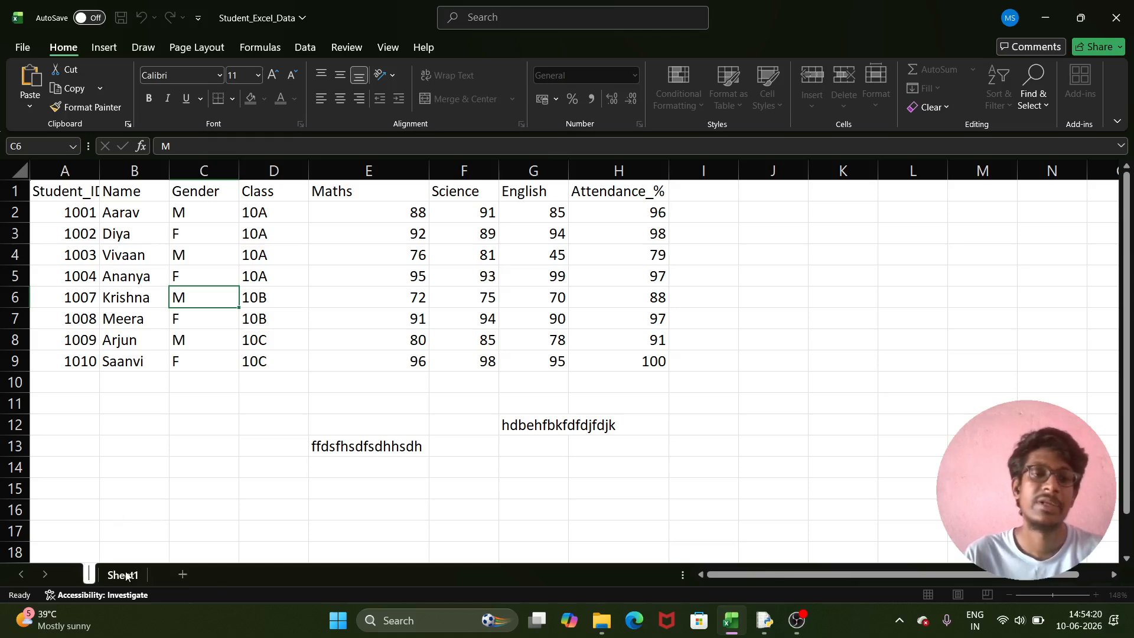
type("exce")
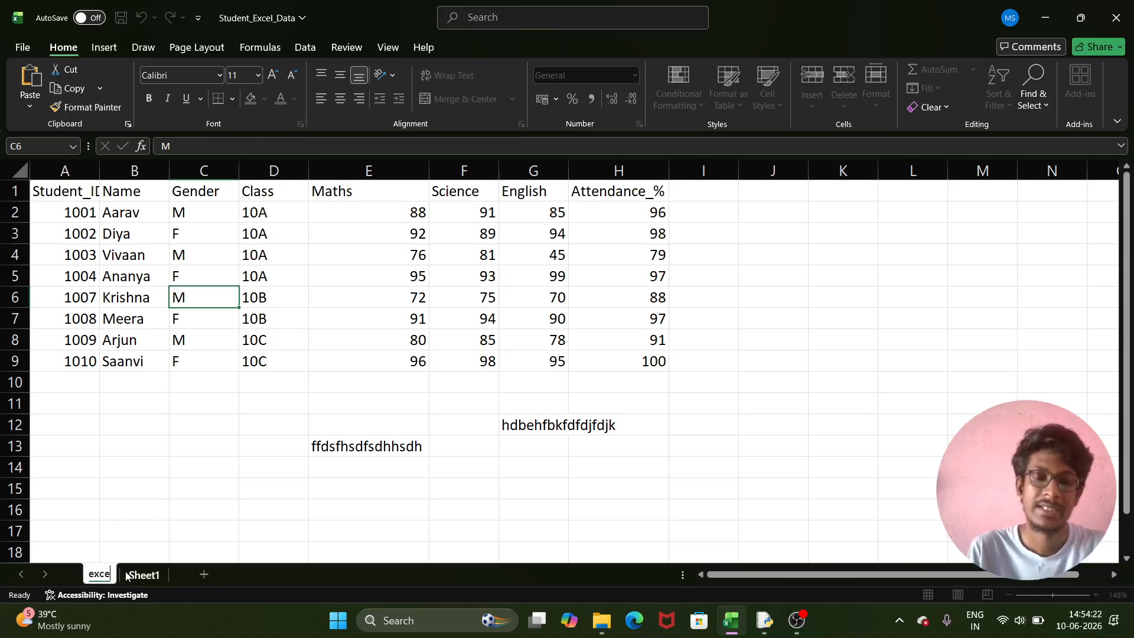
type("l series")
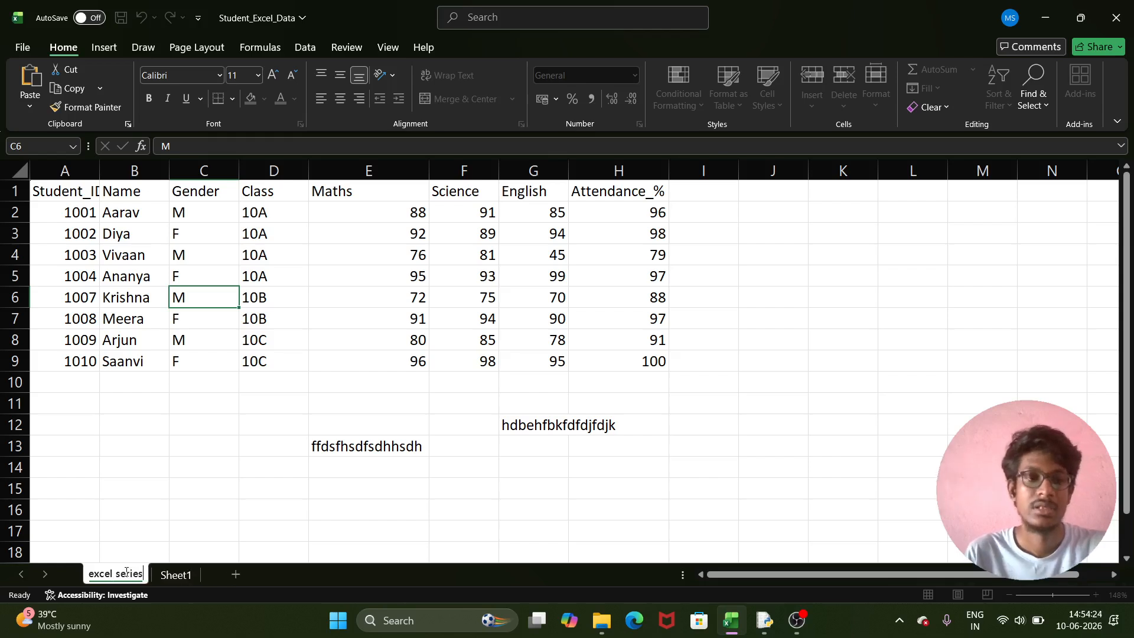
key("Return")
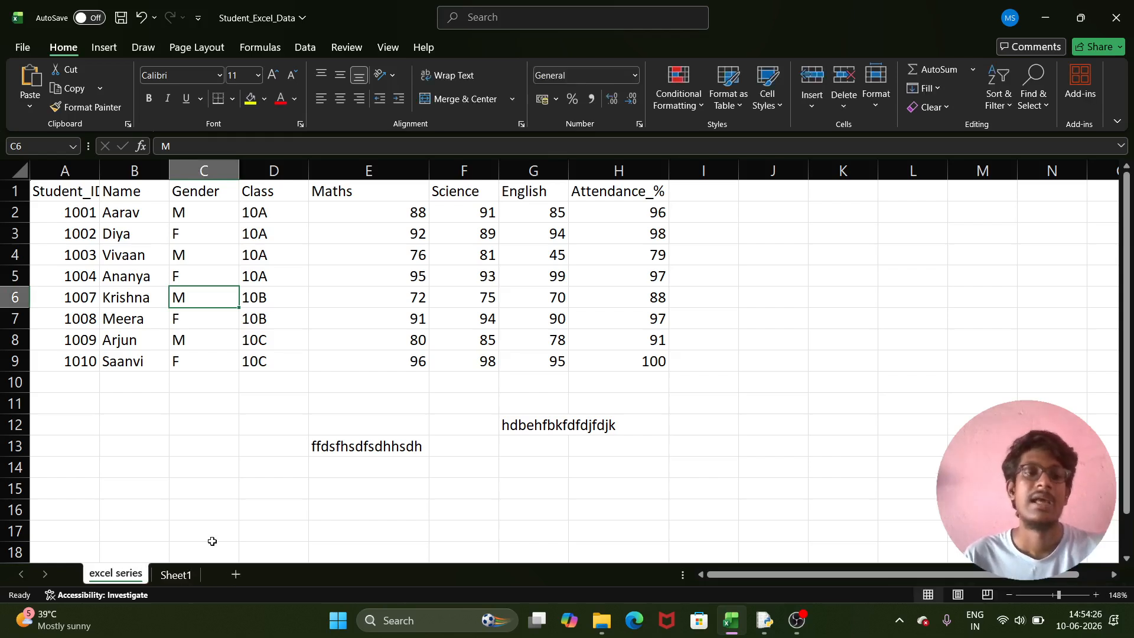
left_click(880, 108)
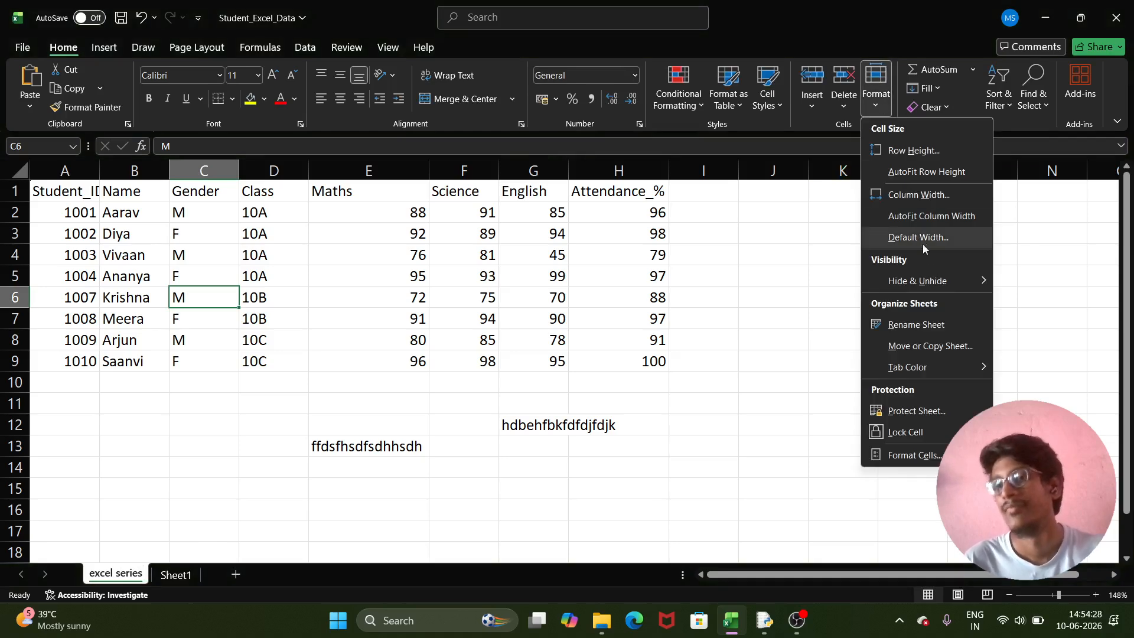
left_click(921, 348)
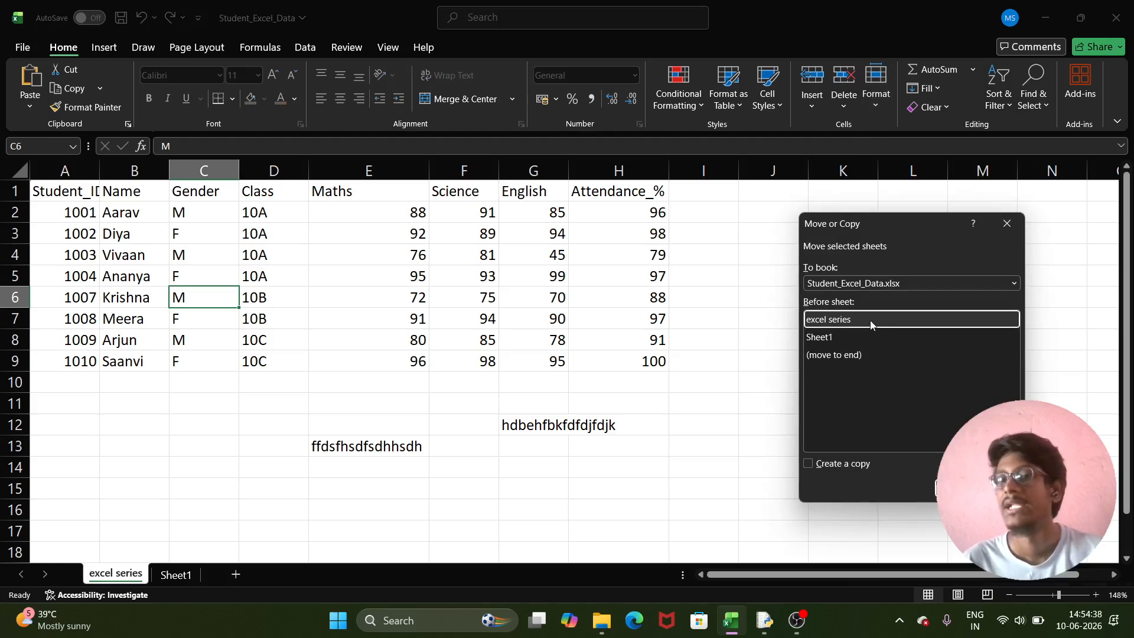
left_click(1007, 223)
left_click(181, 575)
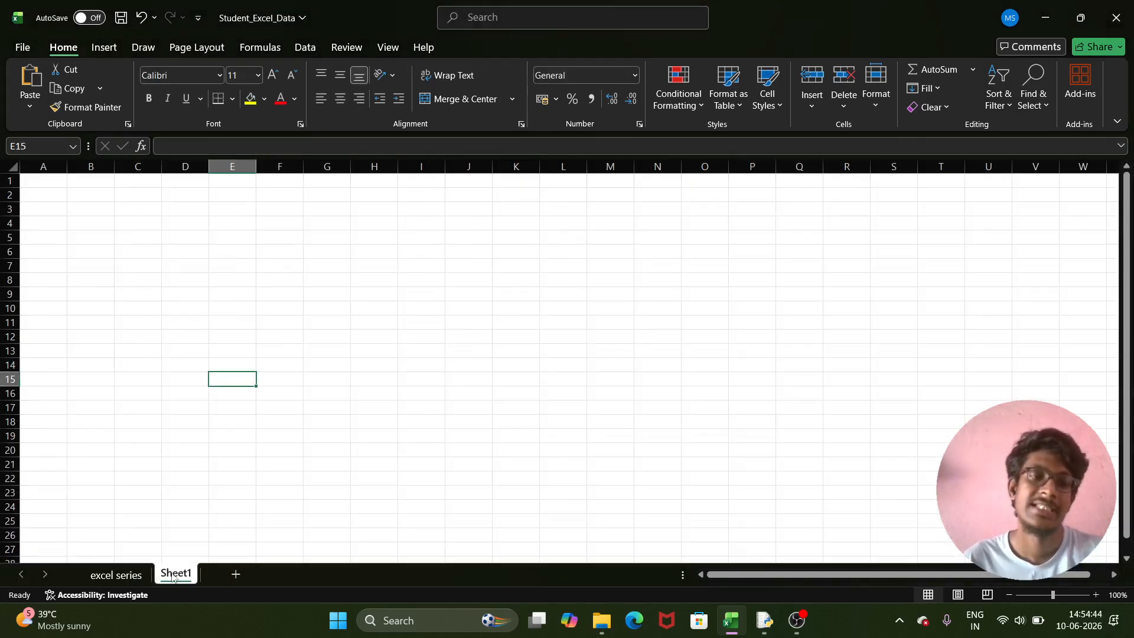
left_click(117, 573)
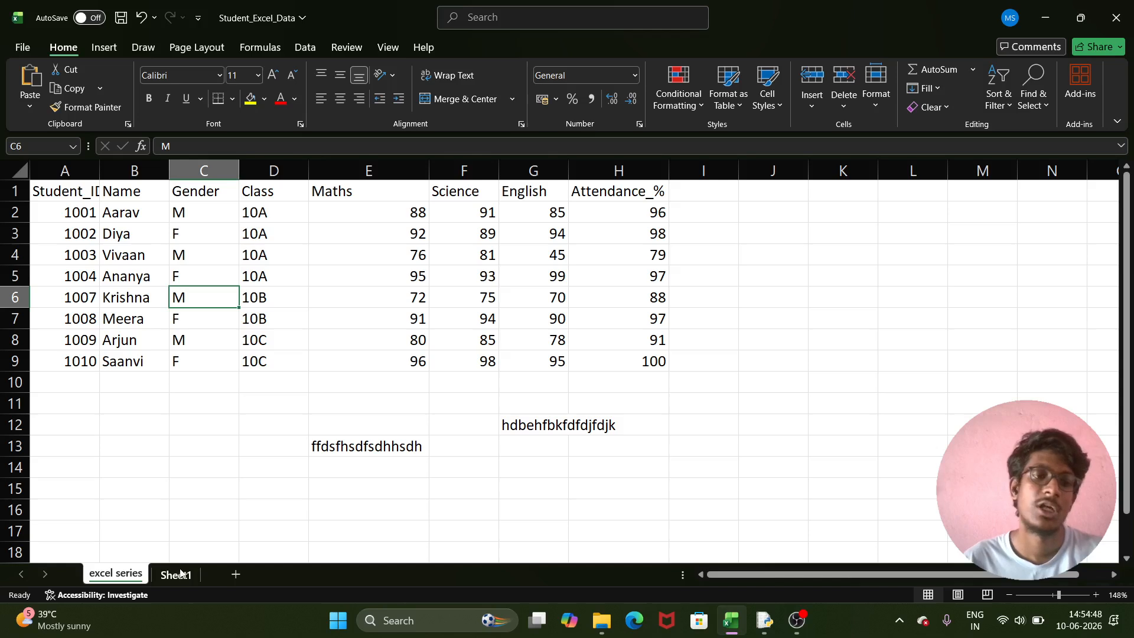
left_click(877, 106)
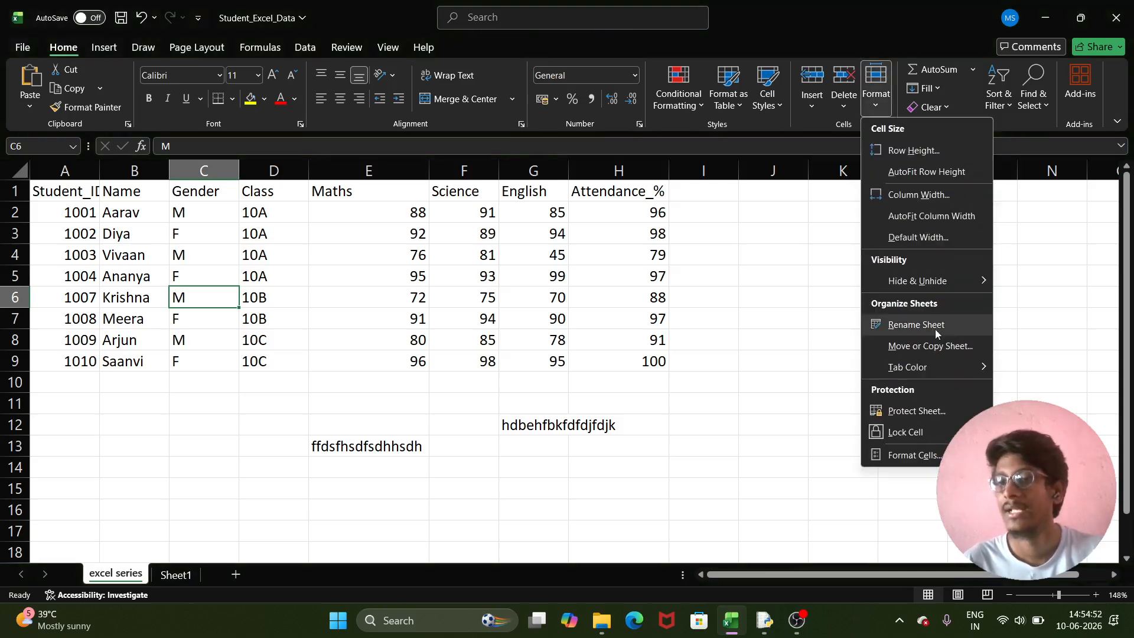
left_click(947, 347)
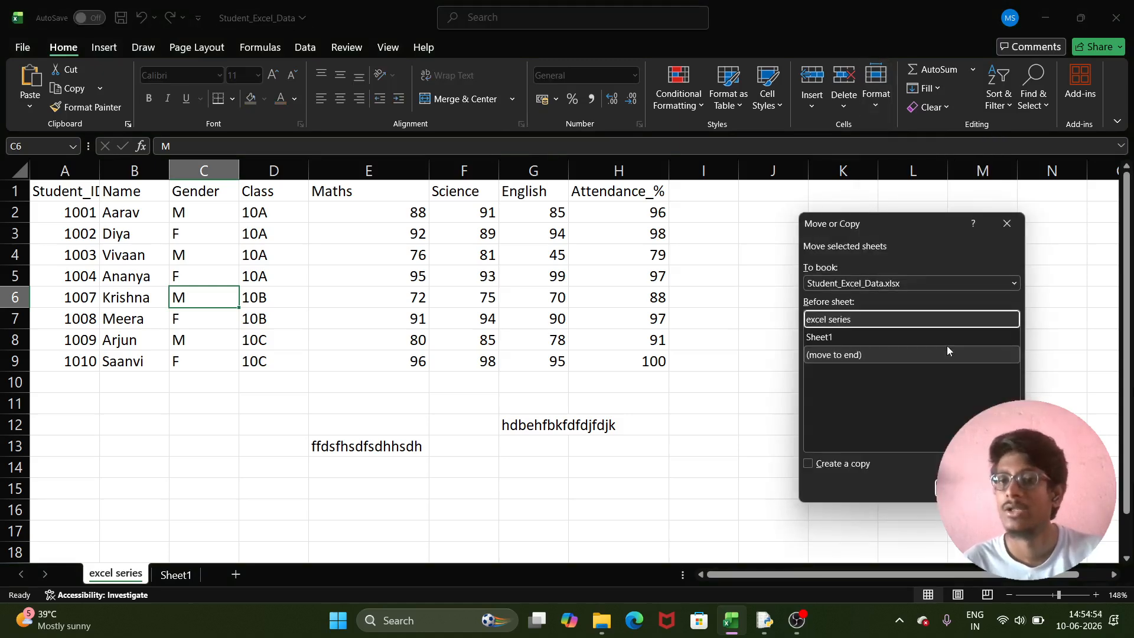
left_click(882, 283)
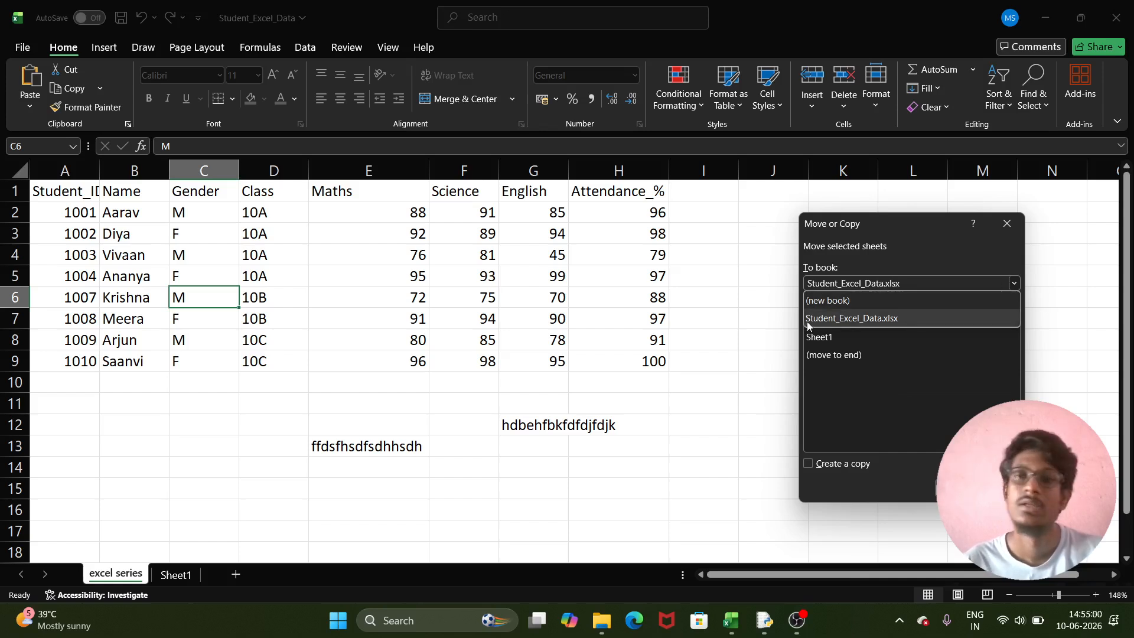
left_click(900, 358)
left_click(856, 335)
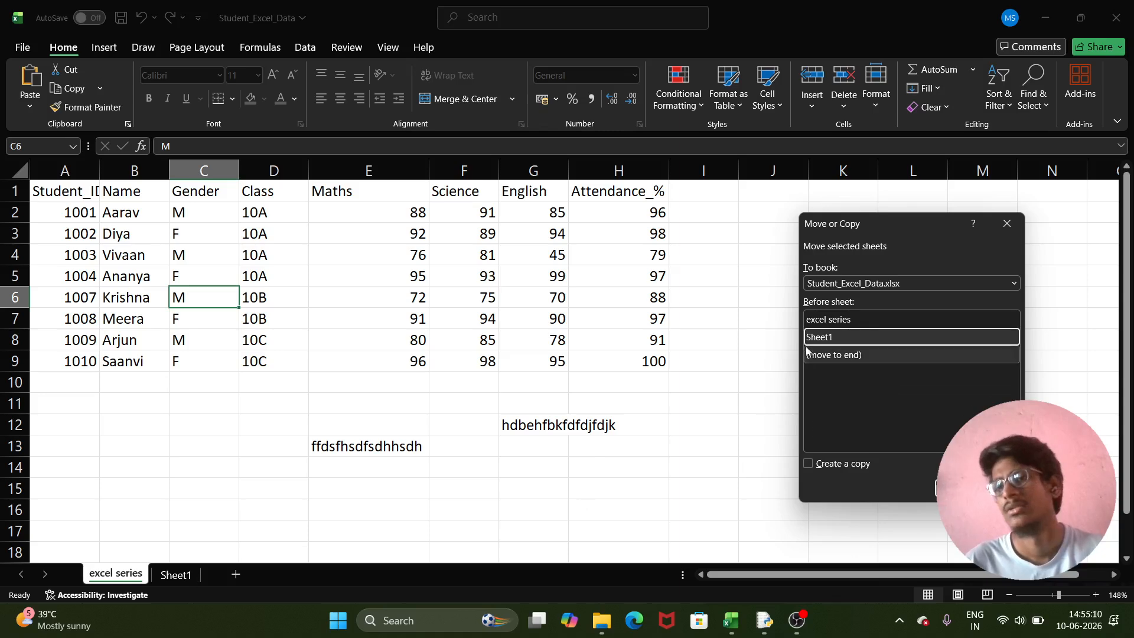
left_click(956, 488)
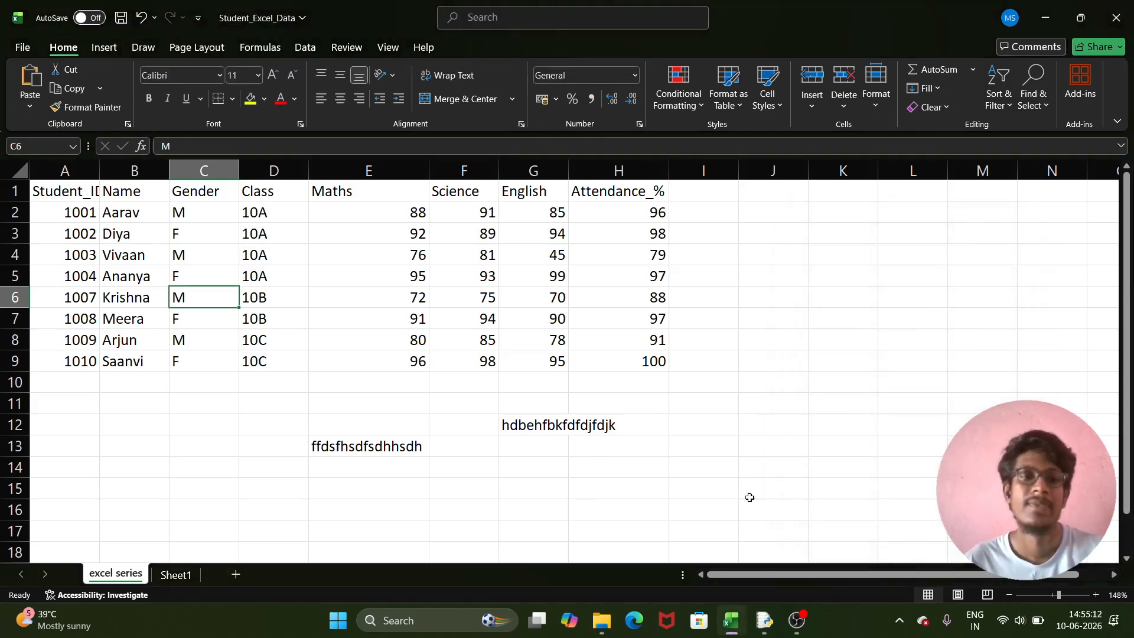
- Look over the empty Sheet1 and the excel series sheet, ending on excel series
left_click(177, 575)
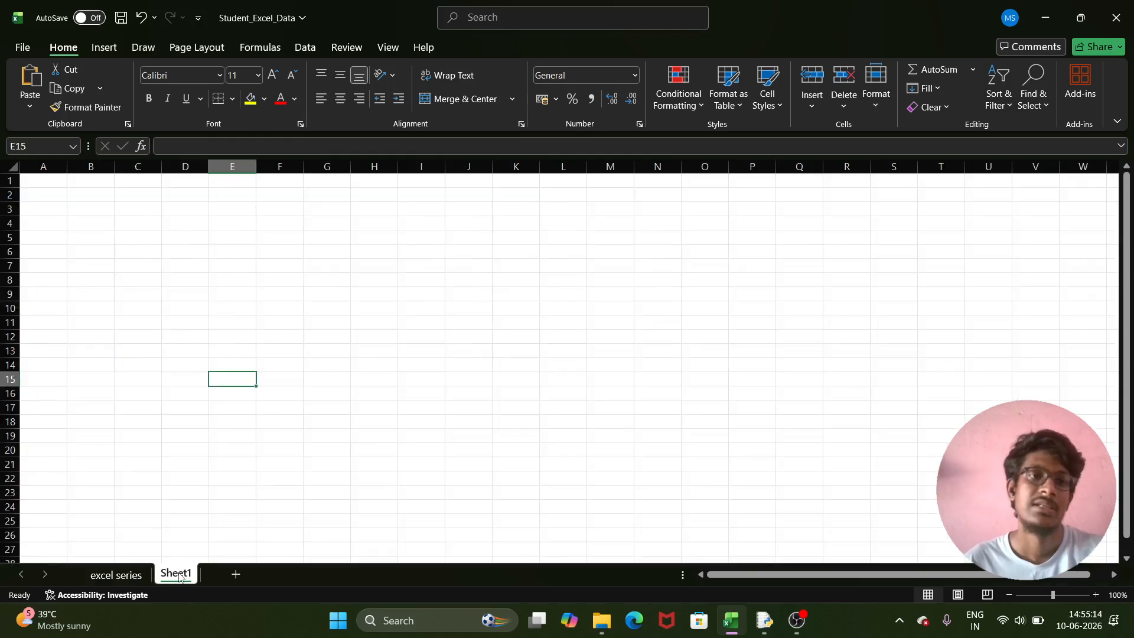
left_click(121, 575)
left_click(169, 576)
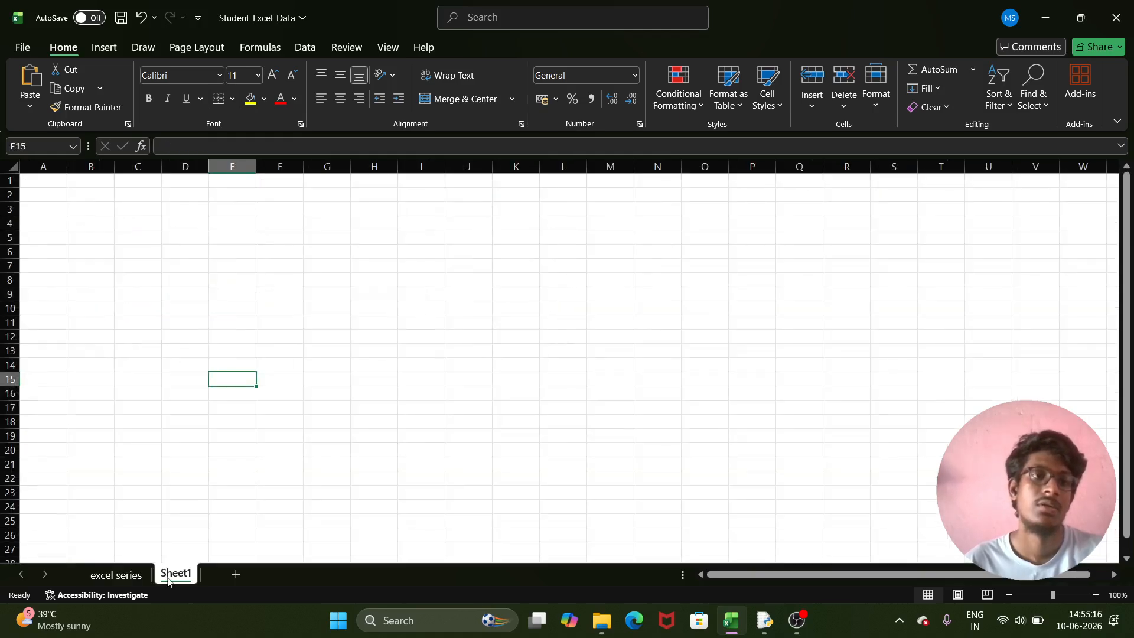
left_click(111, 576)
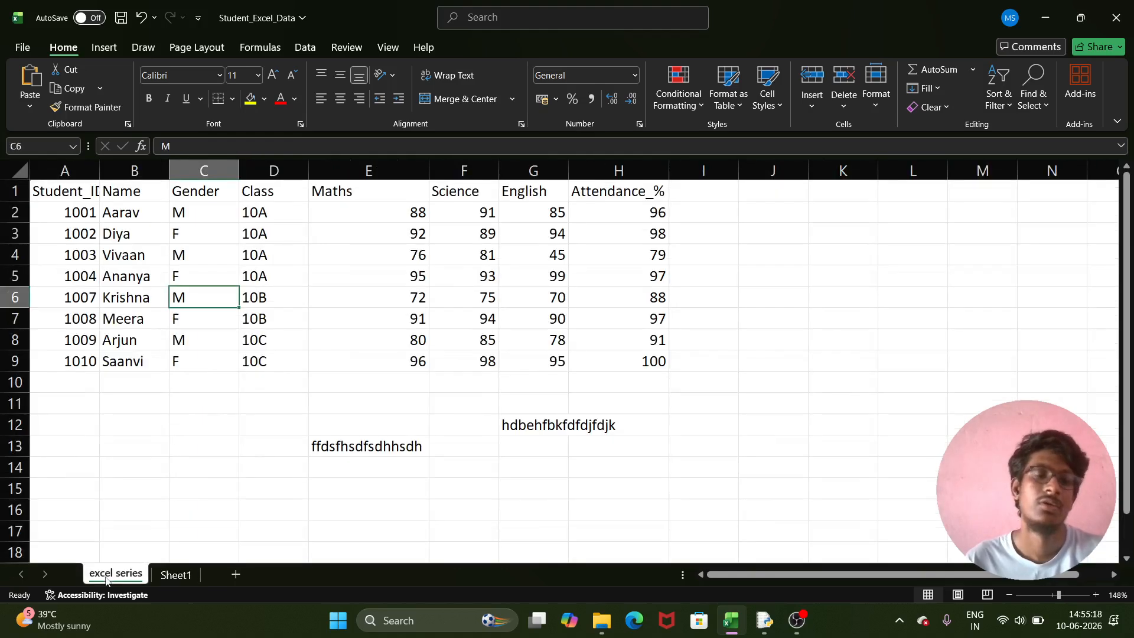
- Copy the excel series sheet within Student_Excel_Data.xlsx, placing the copy before Sheet1
left_click(876, 95)
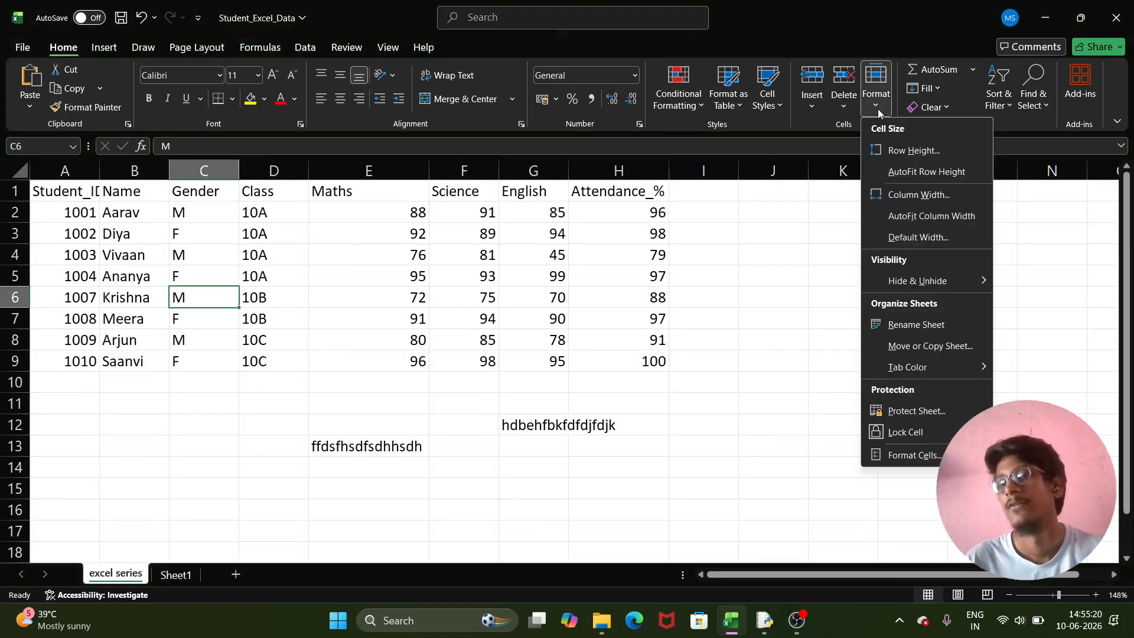
left_click(937, 344)
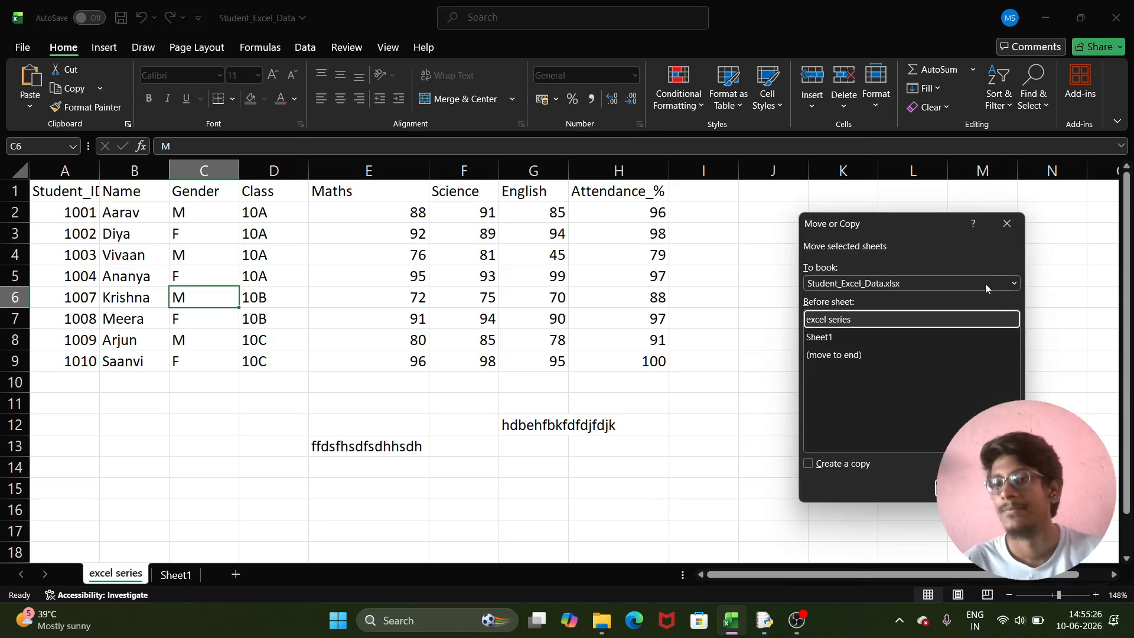
left_click(1014, 283)
left_click(930, 298)
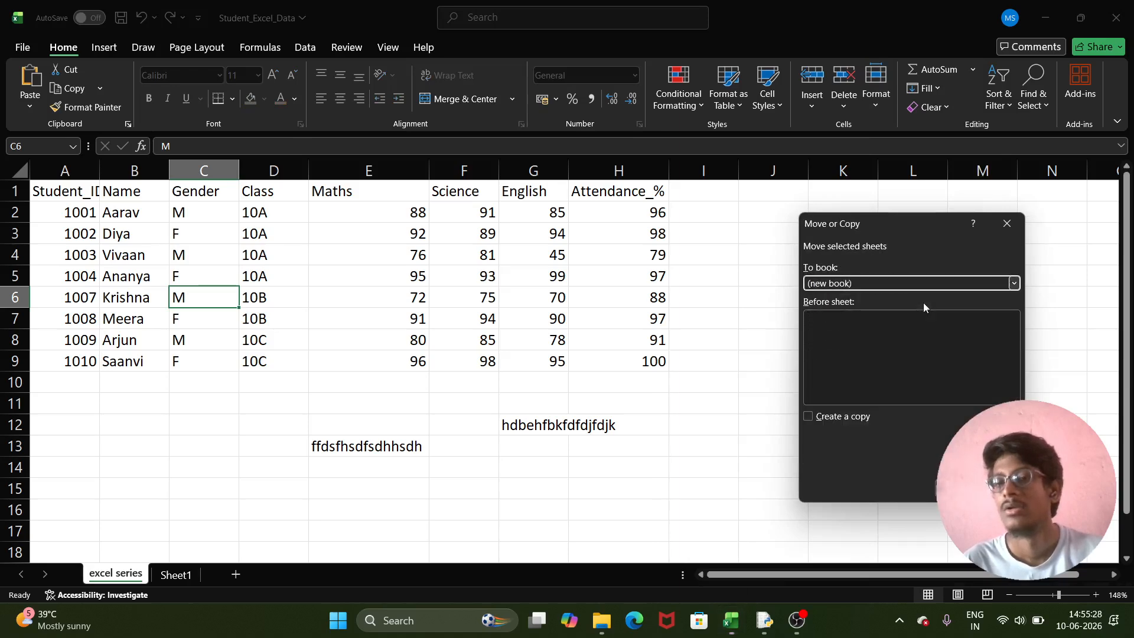
left_click(1015, 283)
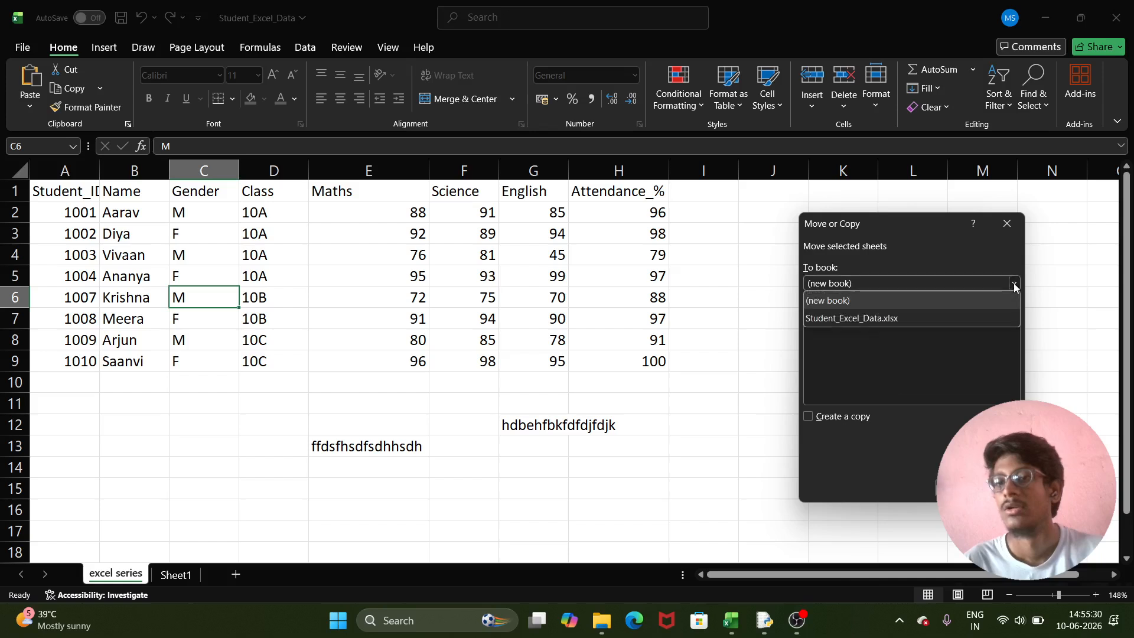
left_click(915, 316)
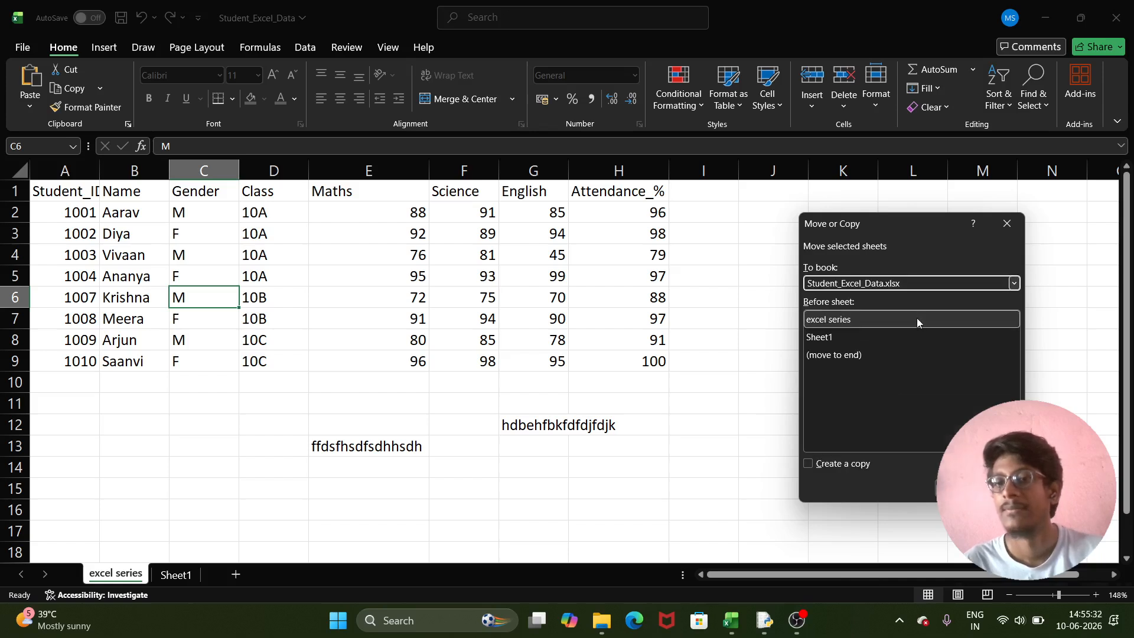
left_click(1011, 283)
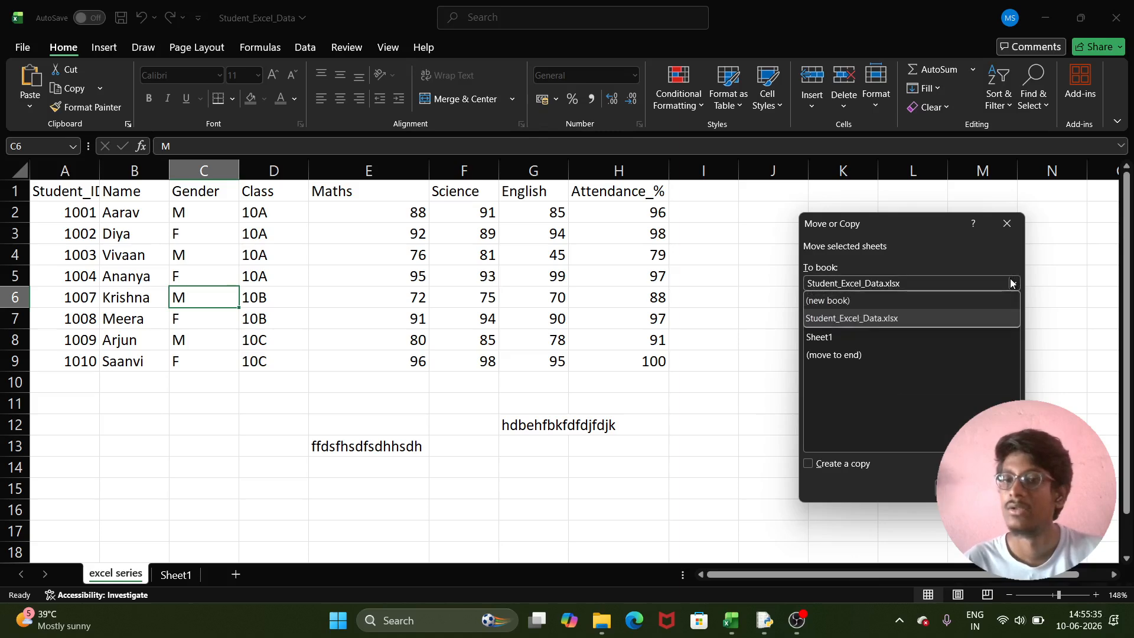
left_click(942, 317)
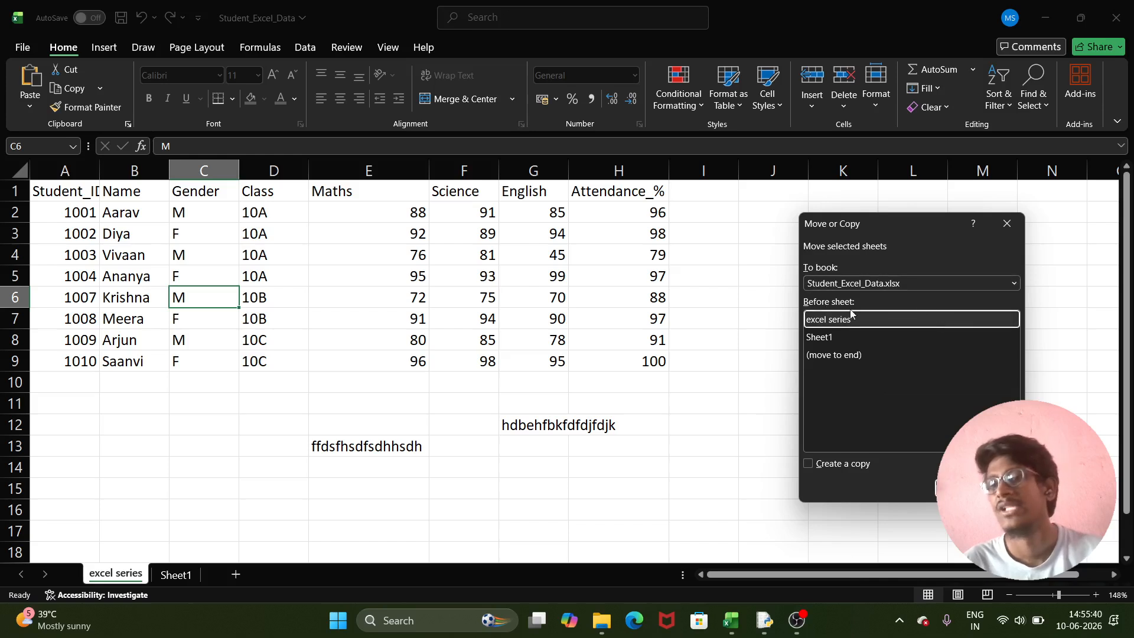
left_click(874, 350)
left_click(858, 334)
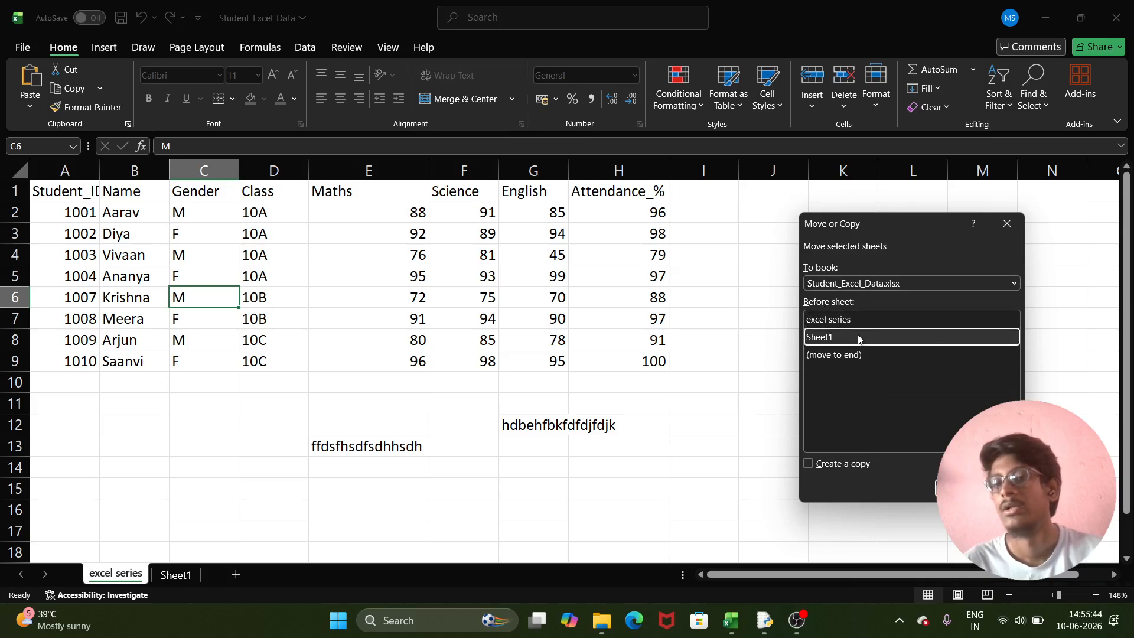
left_click(808, 463)
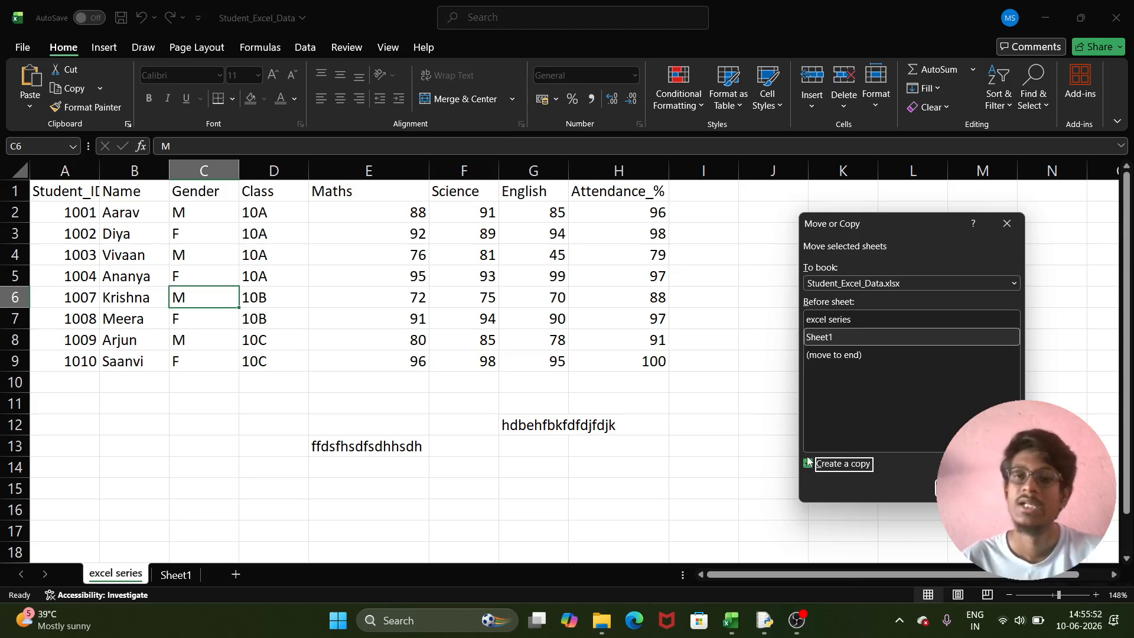
left_click(958, 488)
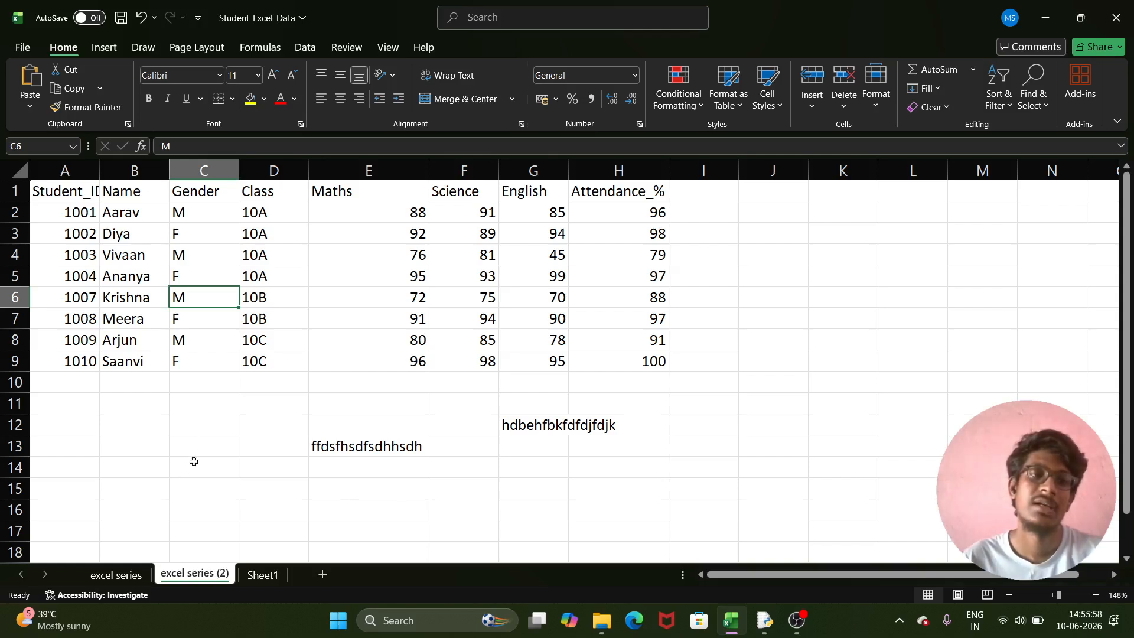
- Compare the original excel series sheet with the excel series (2) copy
left_click(118, 575)
left_click(195, 574)
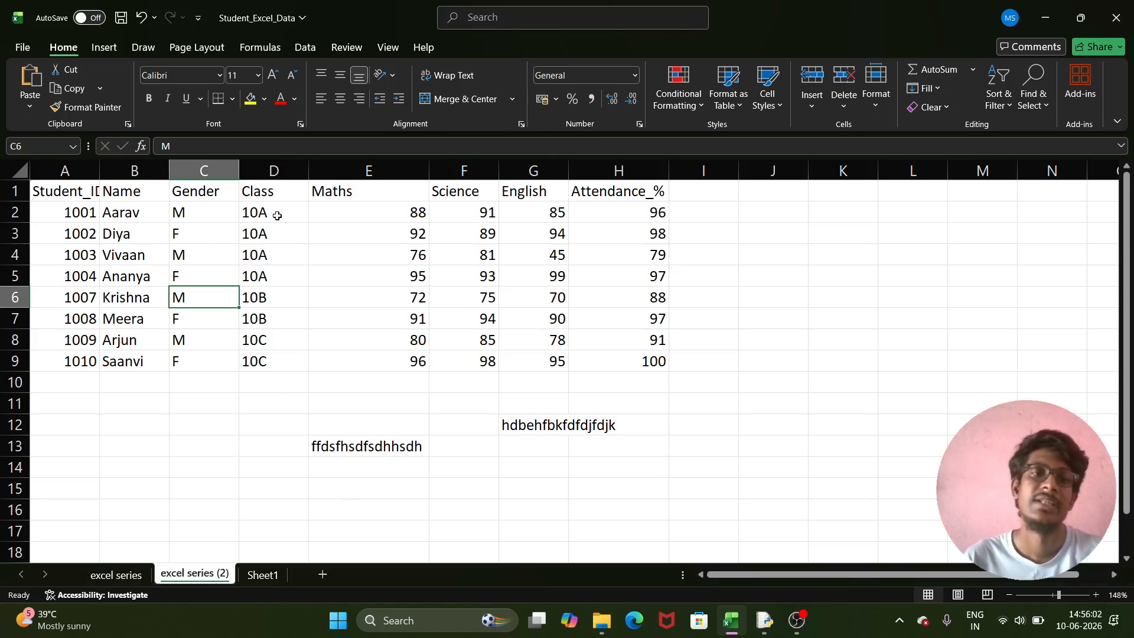
left_click(118, 574)
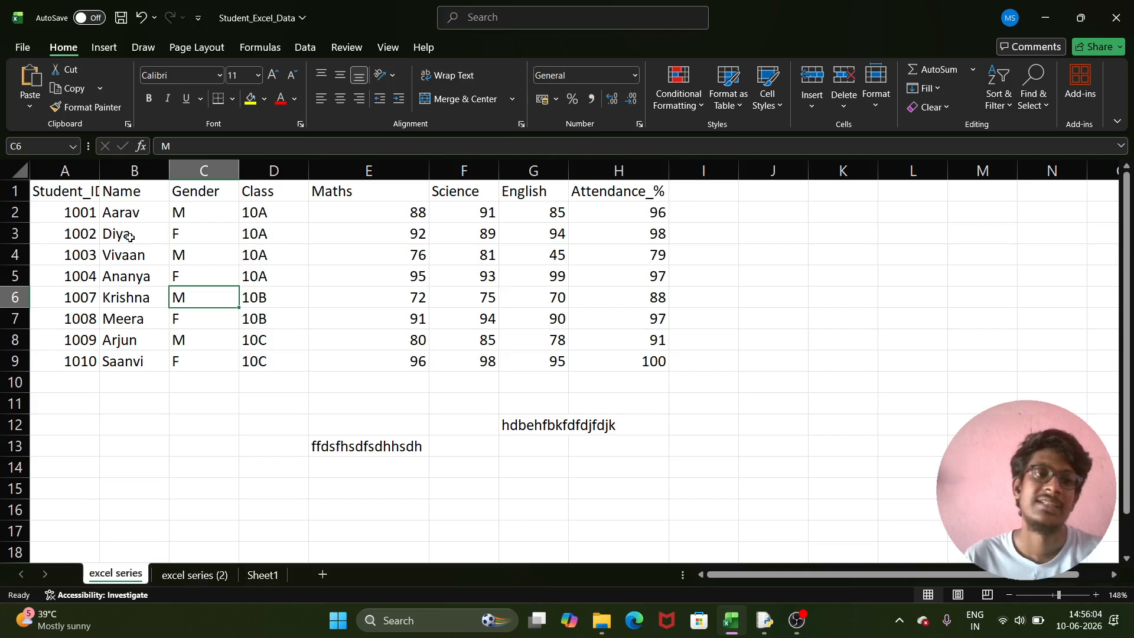
left_click(204, 576)
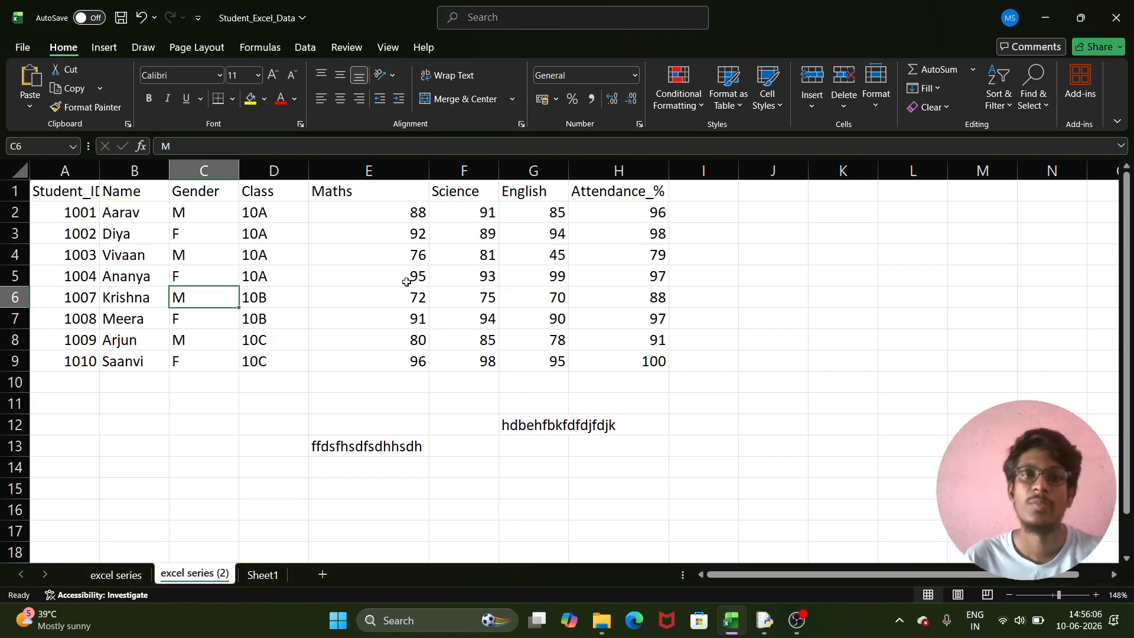
- Copy excel series (2) to a new sheet, excel series (3), placed before Sheet1
left_click(876, 106)
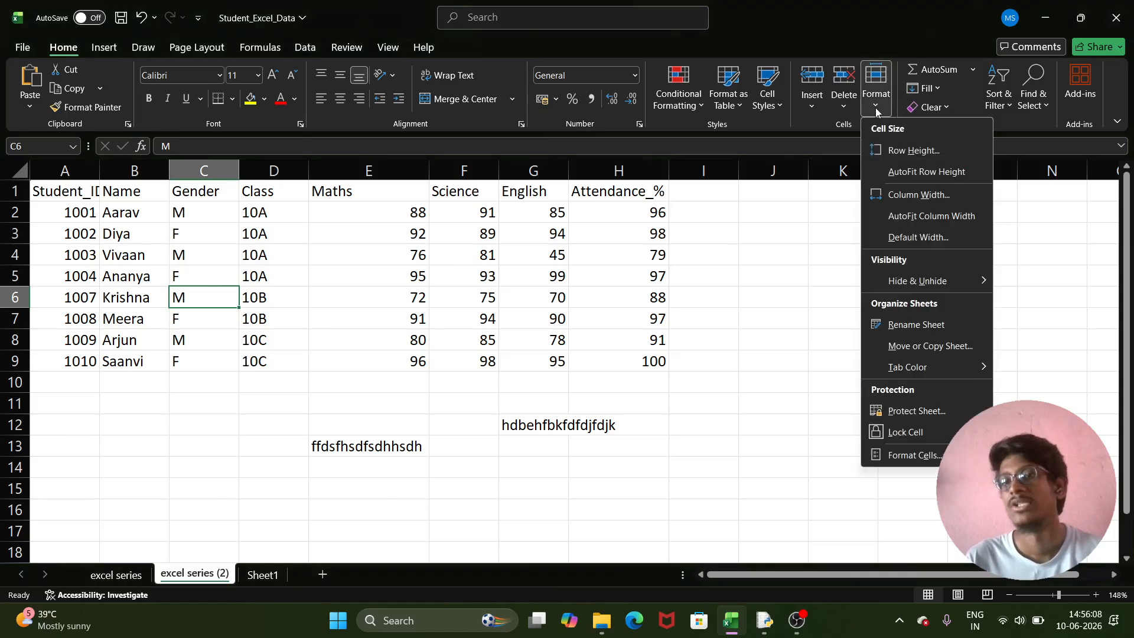
left_click(945, 345)
left_click(851, 337)
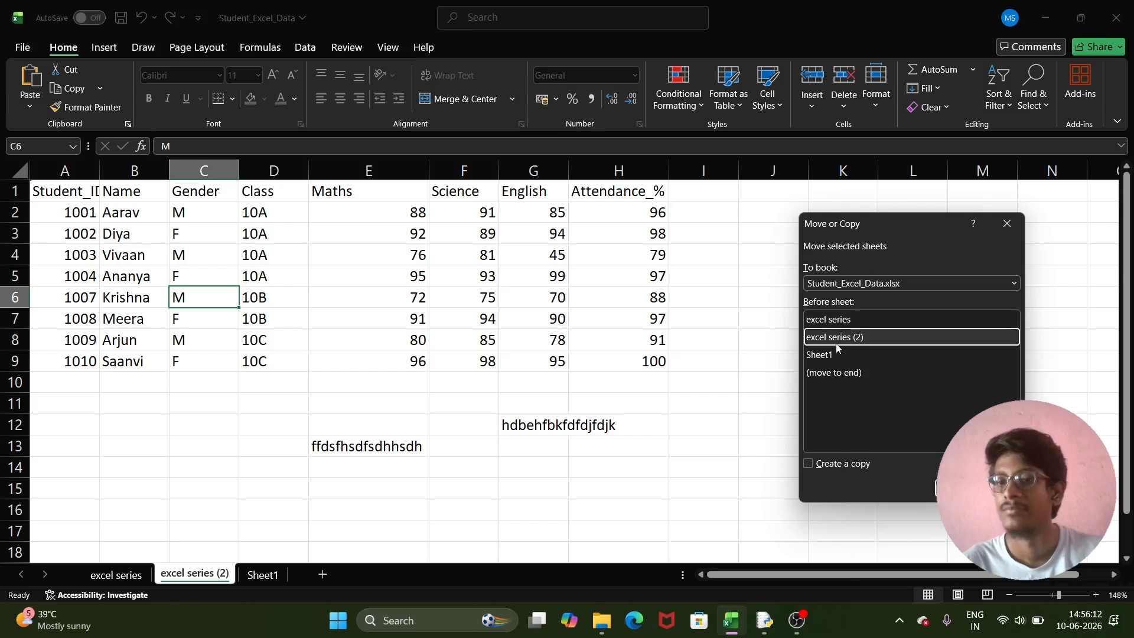
left_click(837, 349)
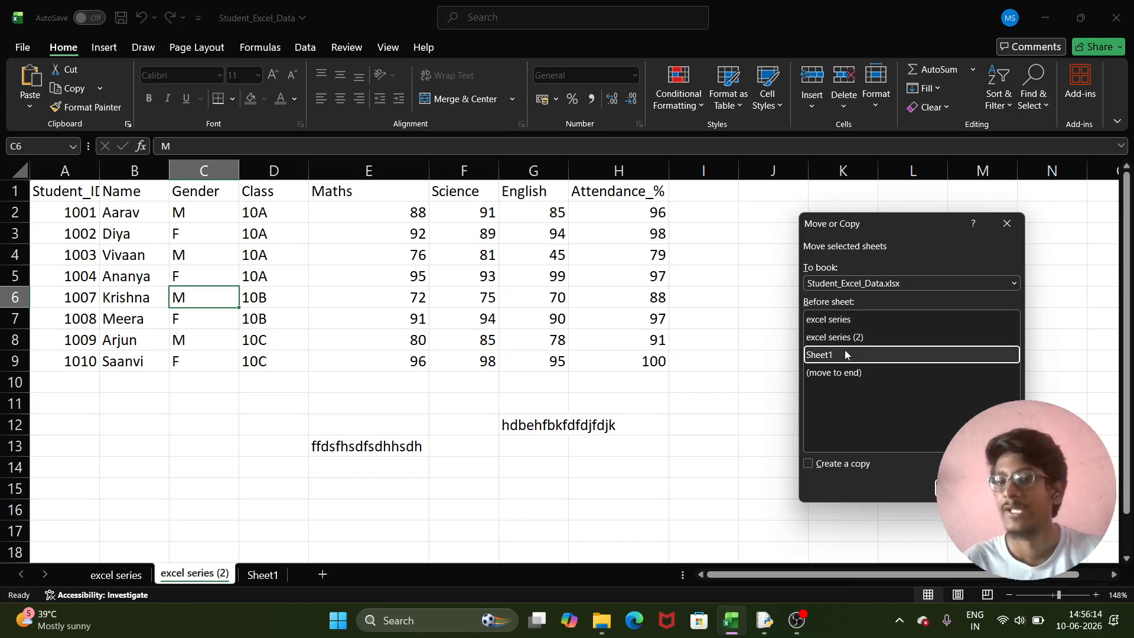
left_click(839, 464)
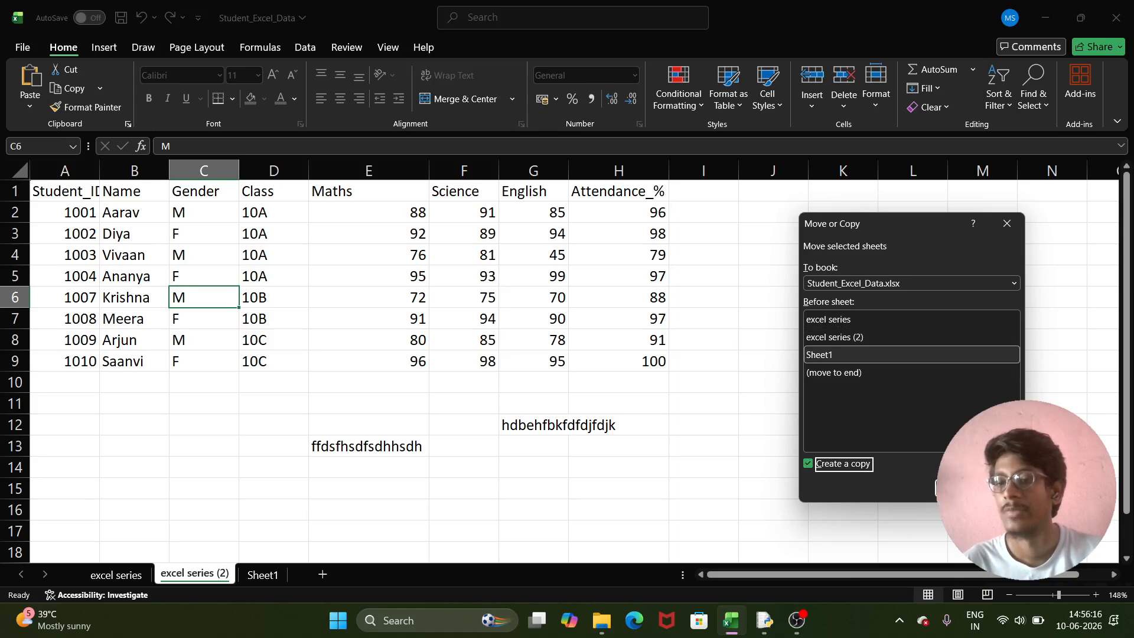
left_click(958, 488)
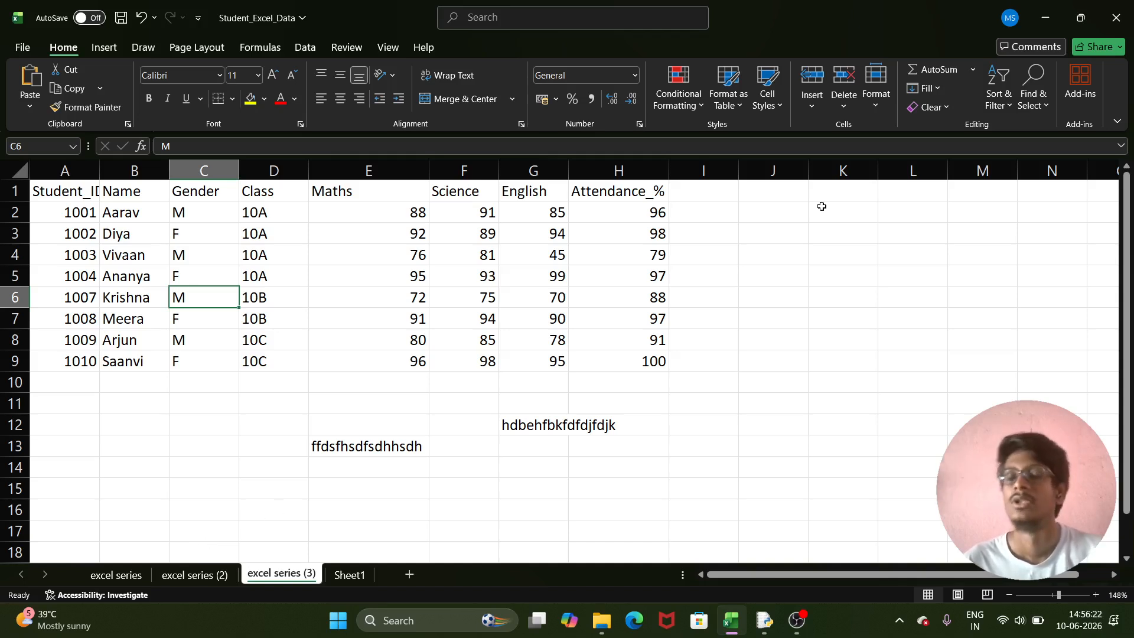
left_click(877, 88)
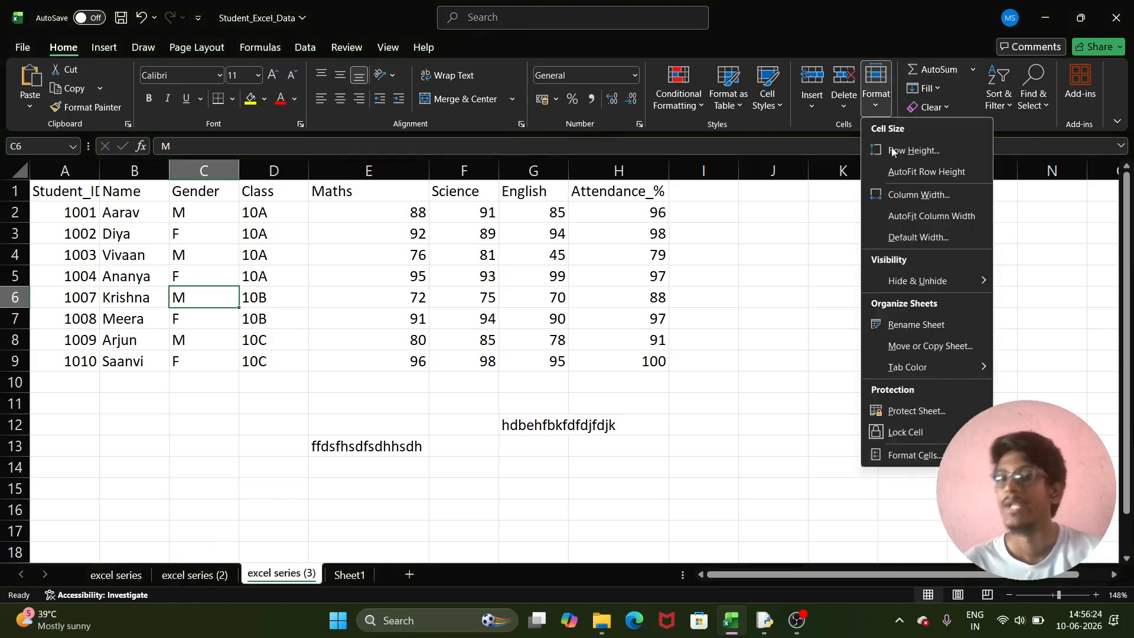
- Colour the excel series (3) tab blue and compare it against the other tabs
mouse_move(923, 368)
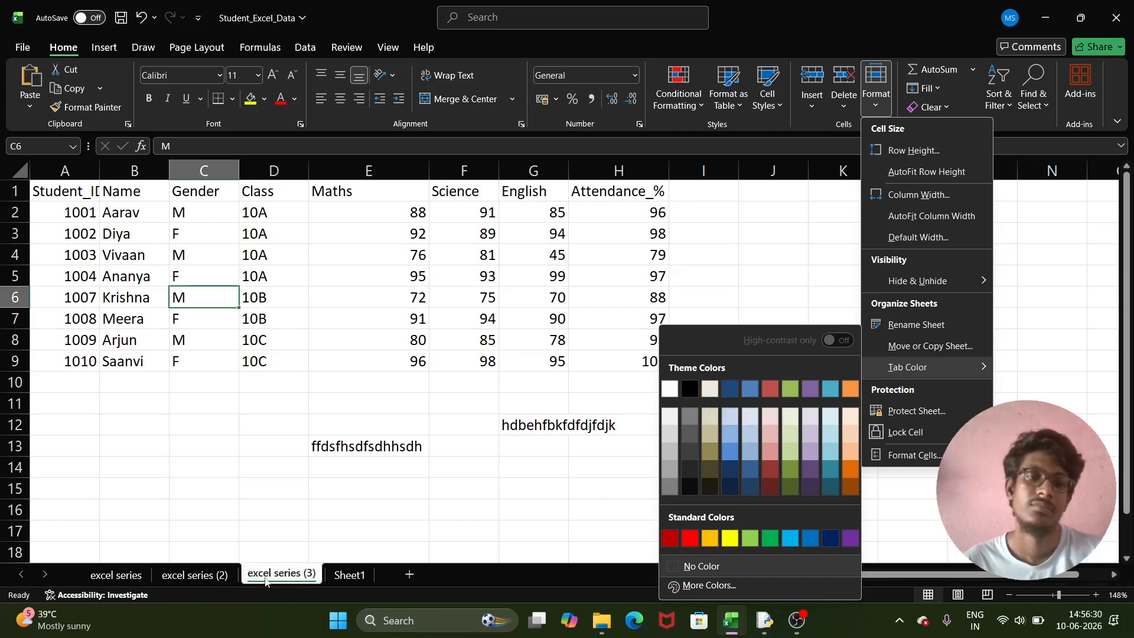
left_click(743, 443)
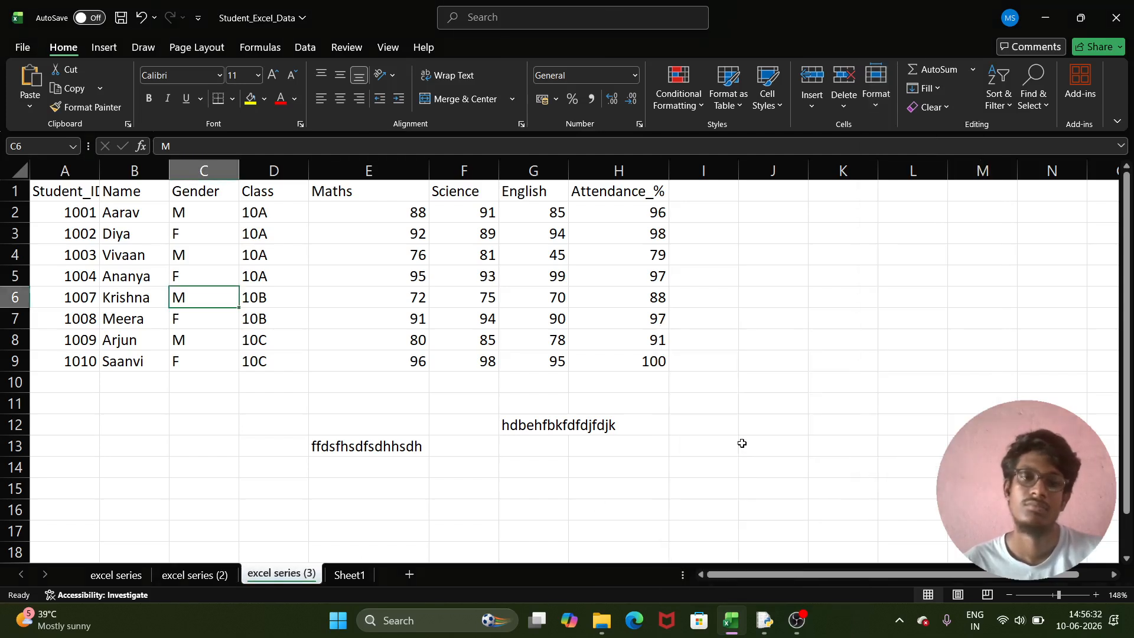
left_click(116, 576)
left_click(280, 575)
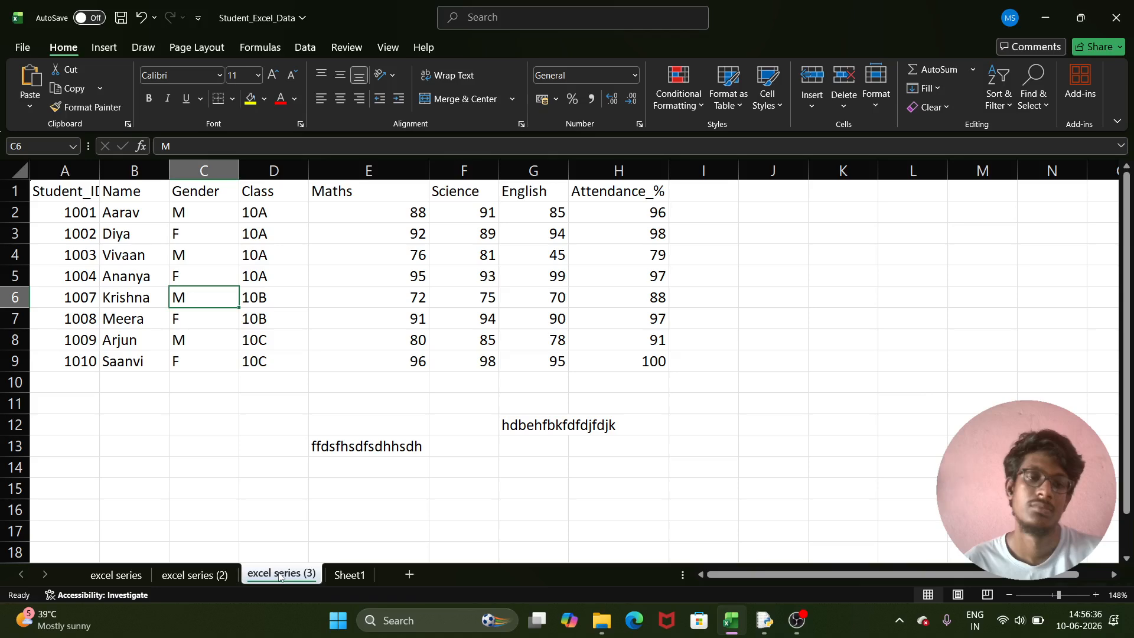
left_click(353, 575)
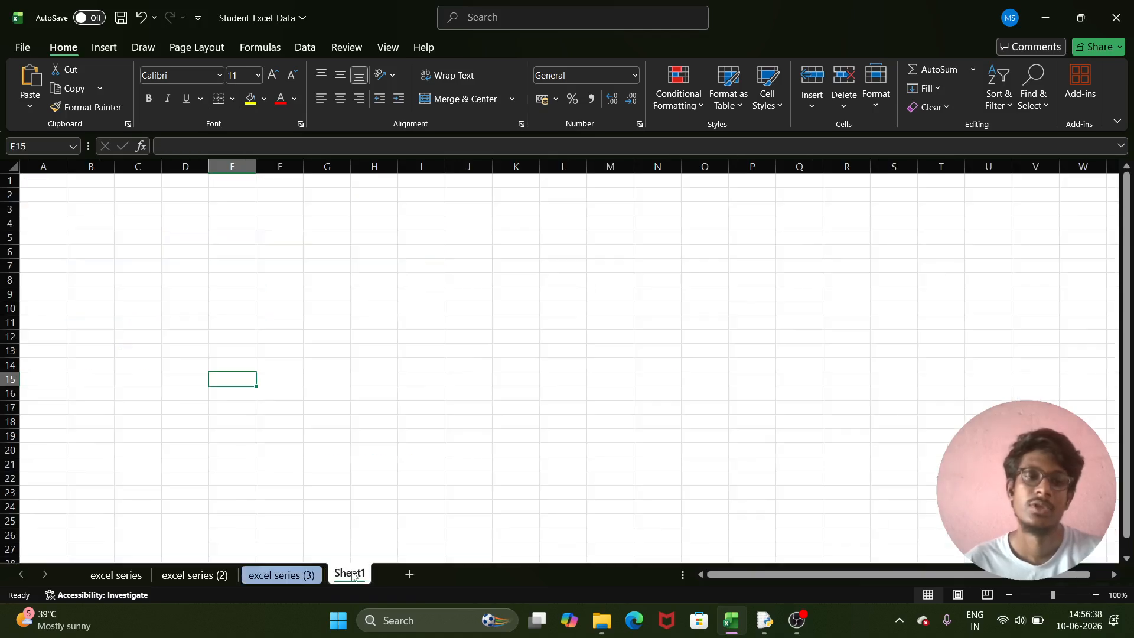
left_click(294, 576)
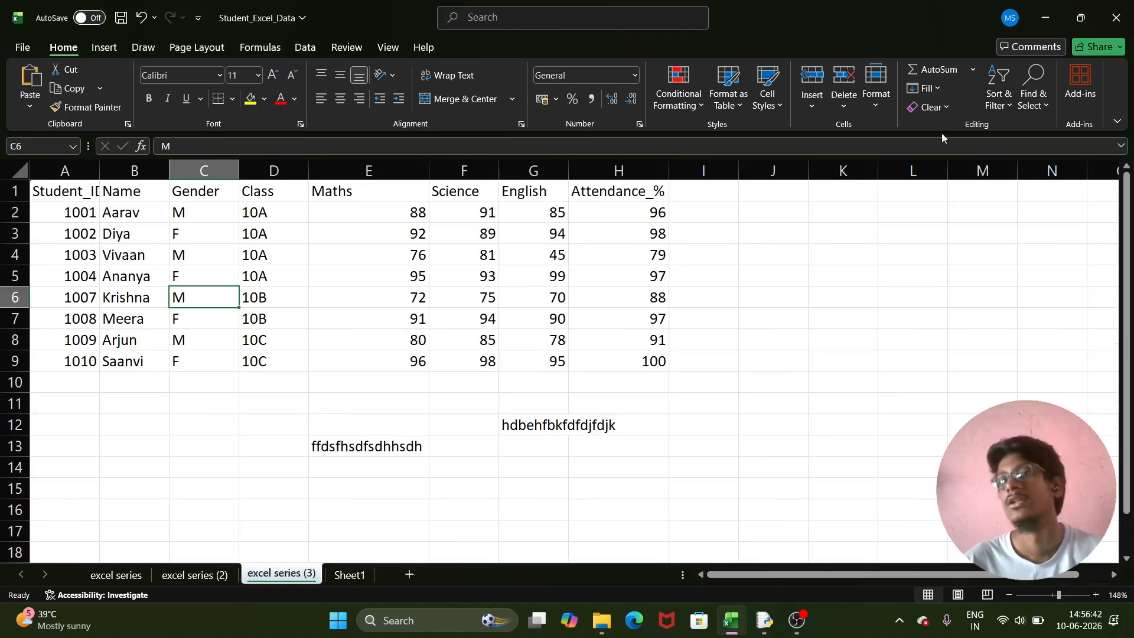
- Try a yellow tab colour on excel series (3) and view it from Sheet1
left_click(878, 113)
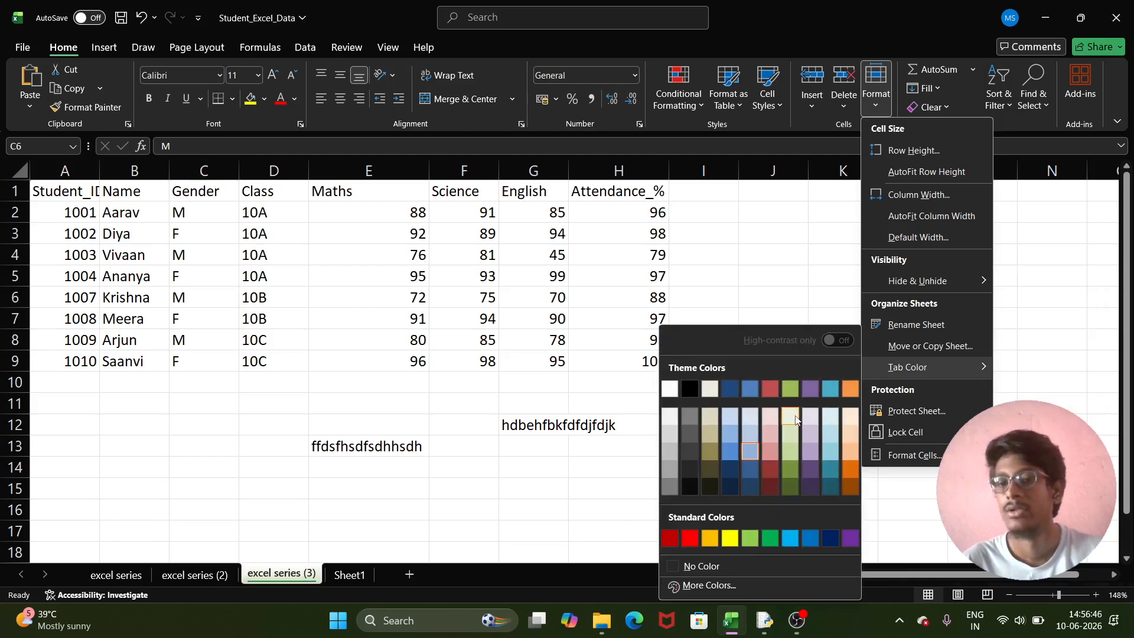
left_click(730, 538)
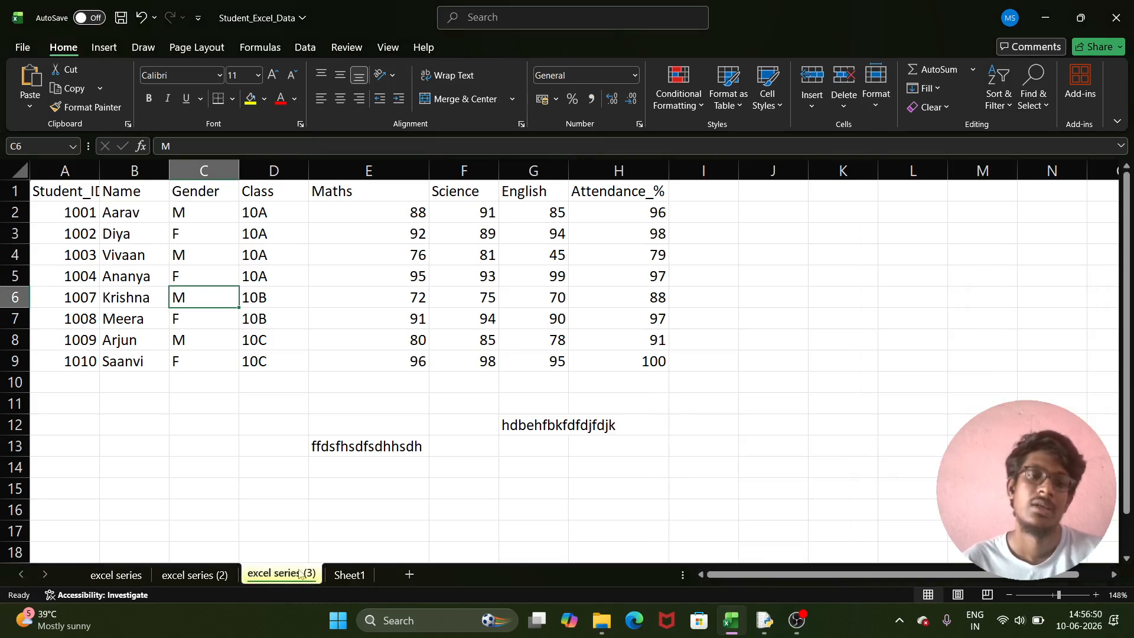
left_click(348, 575)
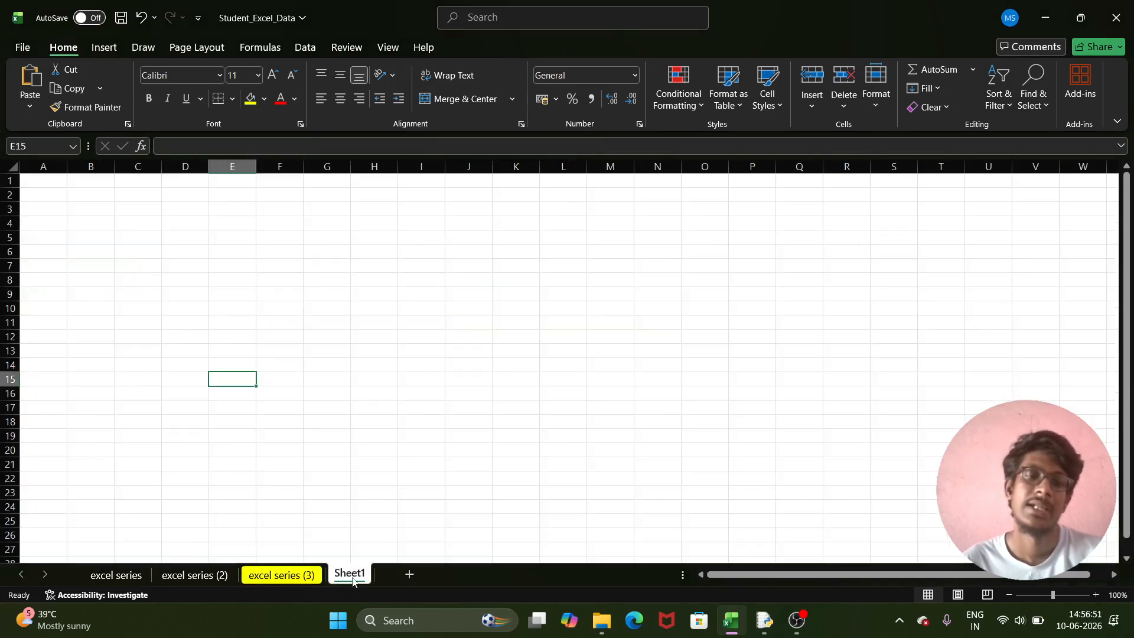
left_click(284, 575)
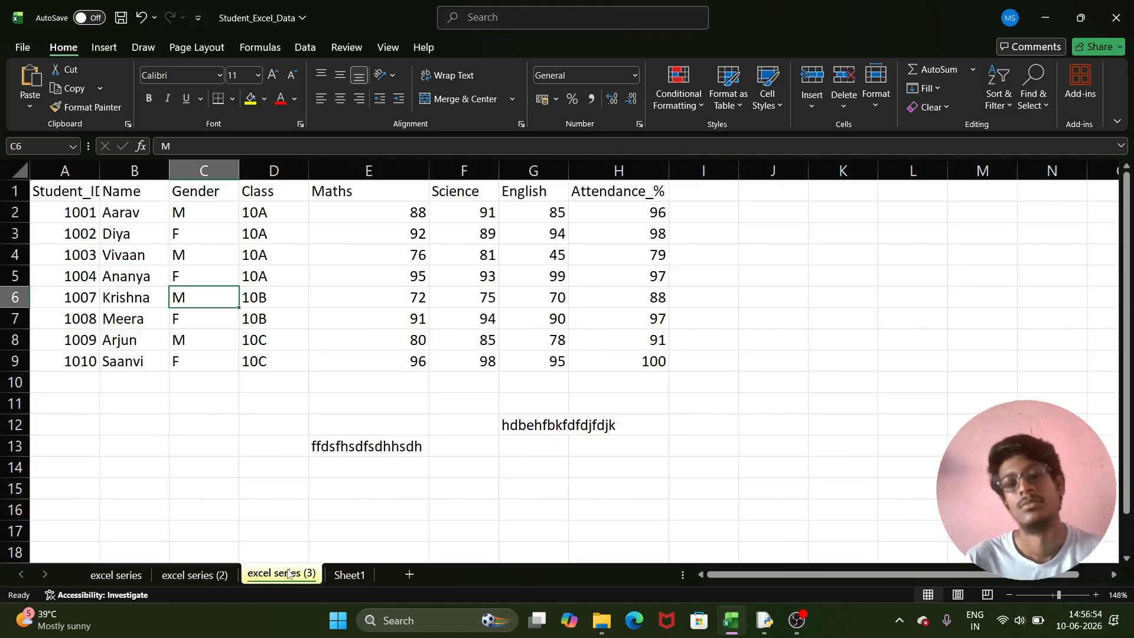
- Change the excel series (3) tab back to dark blue and check it from Sheet1
left_click(878, 105)
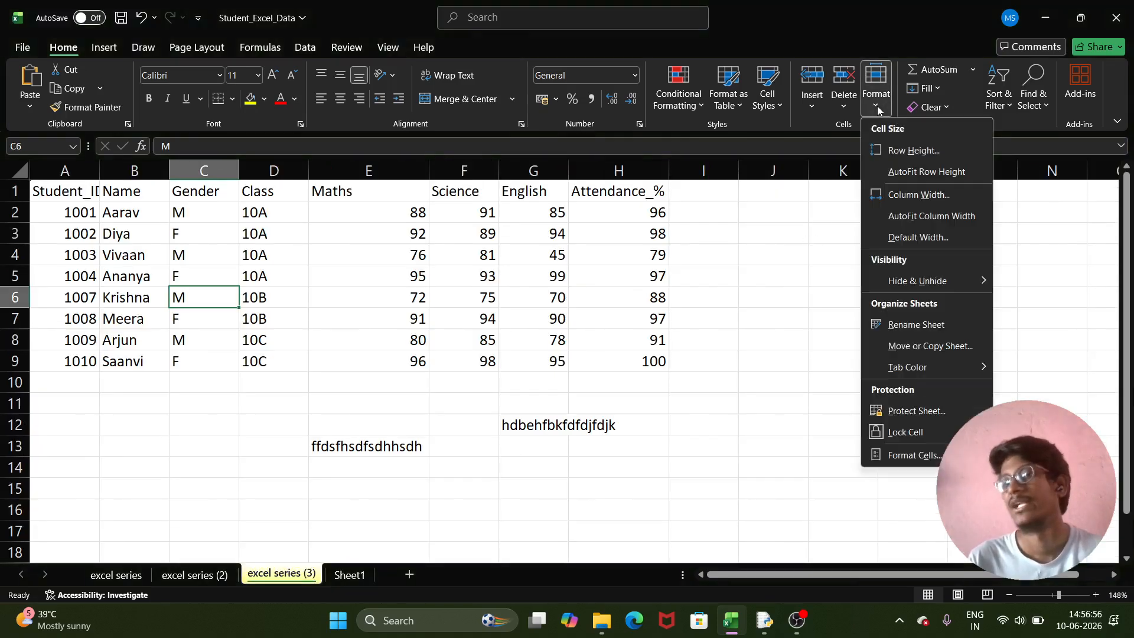
mouse_move(917, 367)
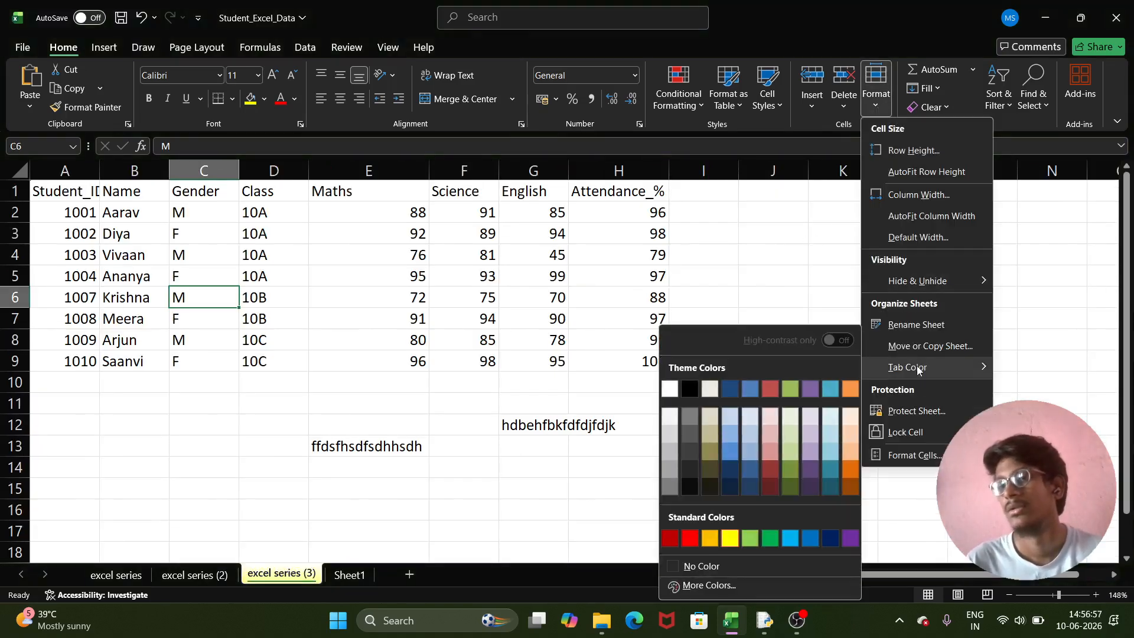
left_click(733, 390)
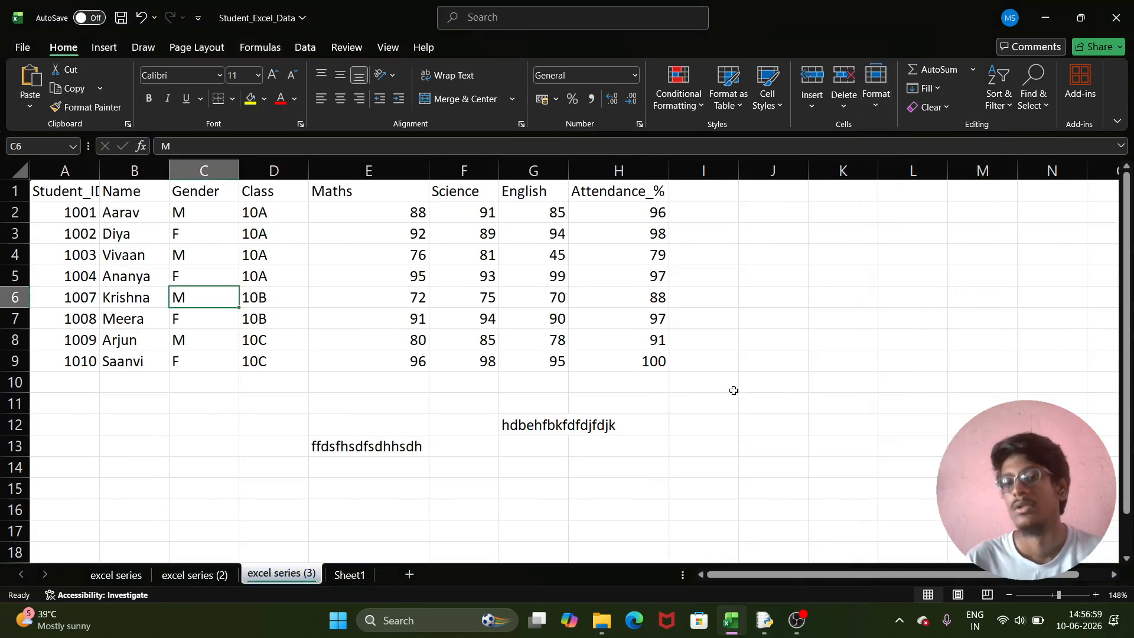
left_click(349, 575)
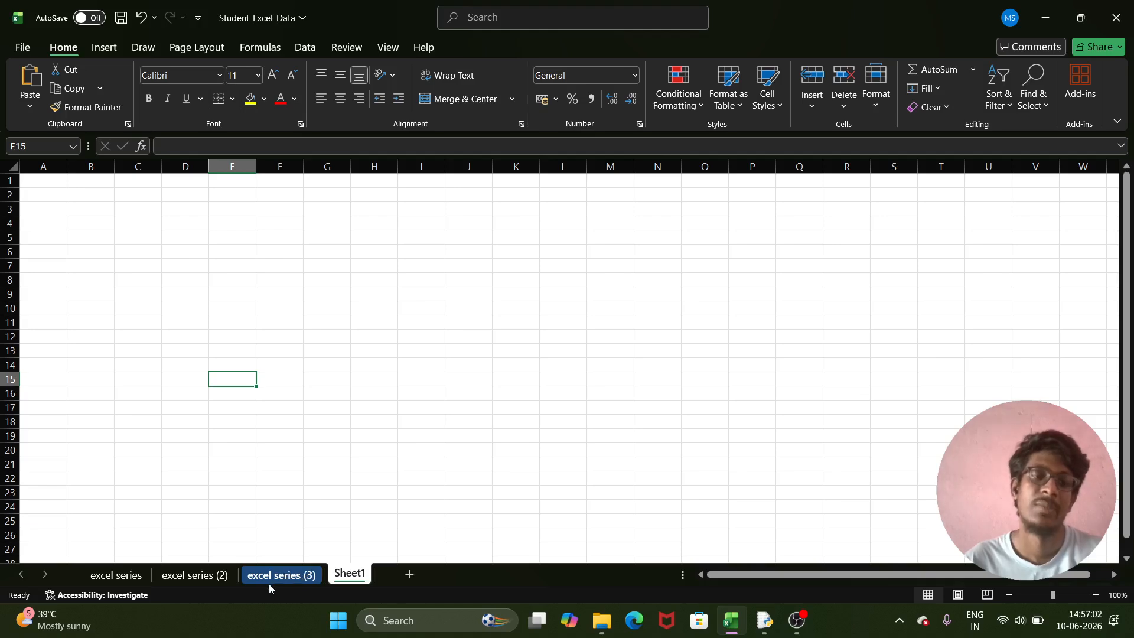
left_click(291, 572)
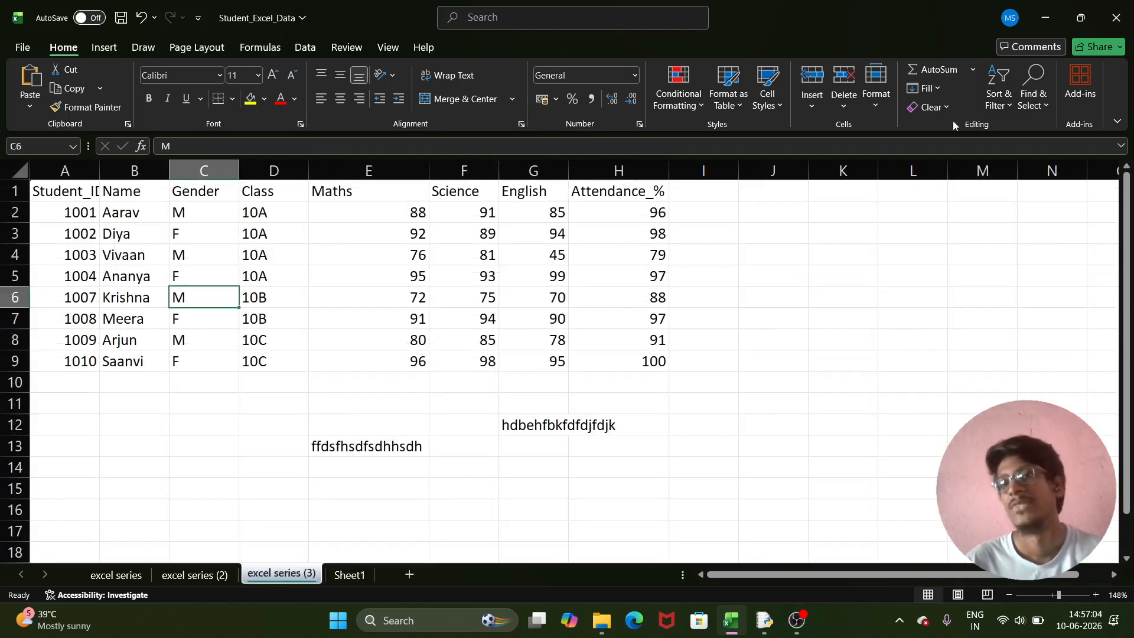
left_click(867, 108)
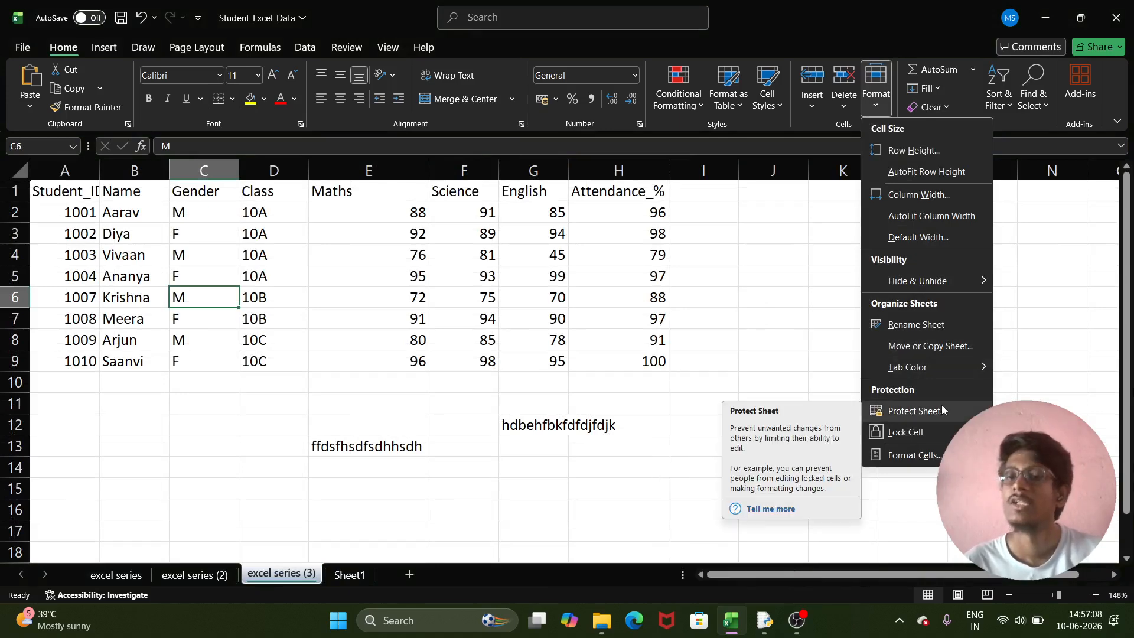
- Password-protect excel series (3), disallowing inserting and deleting of columns and rows
left_click(909, 411)
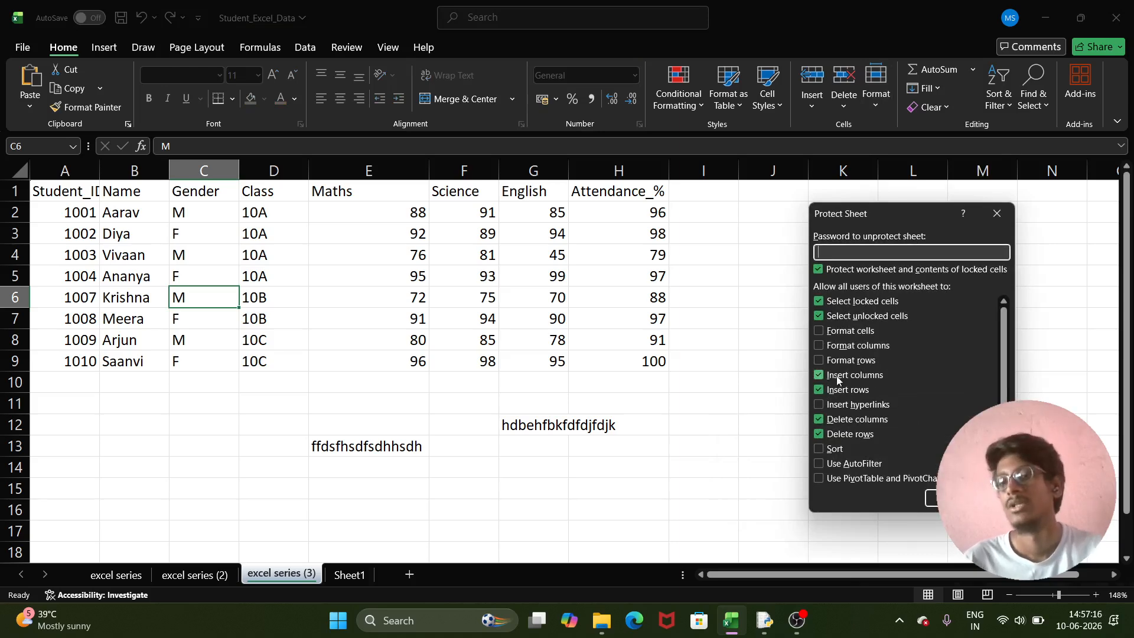
left_click(820, 375)
left_click(820, 390)
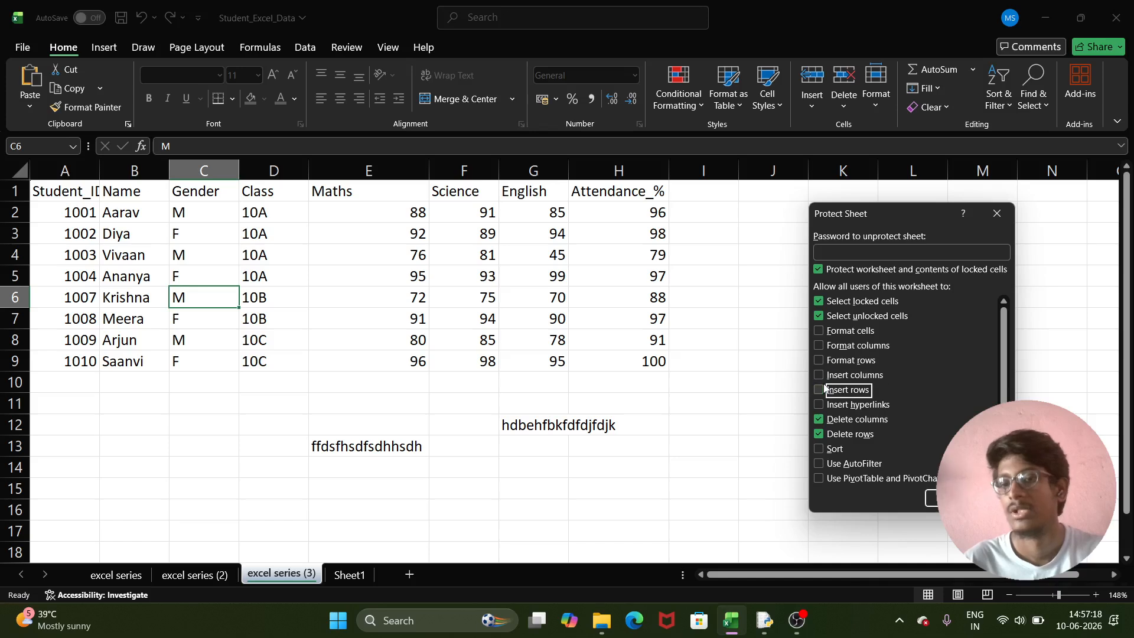
left_click(820, 420)
left_click(820, 434)
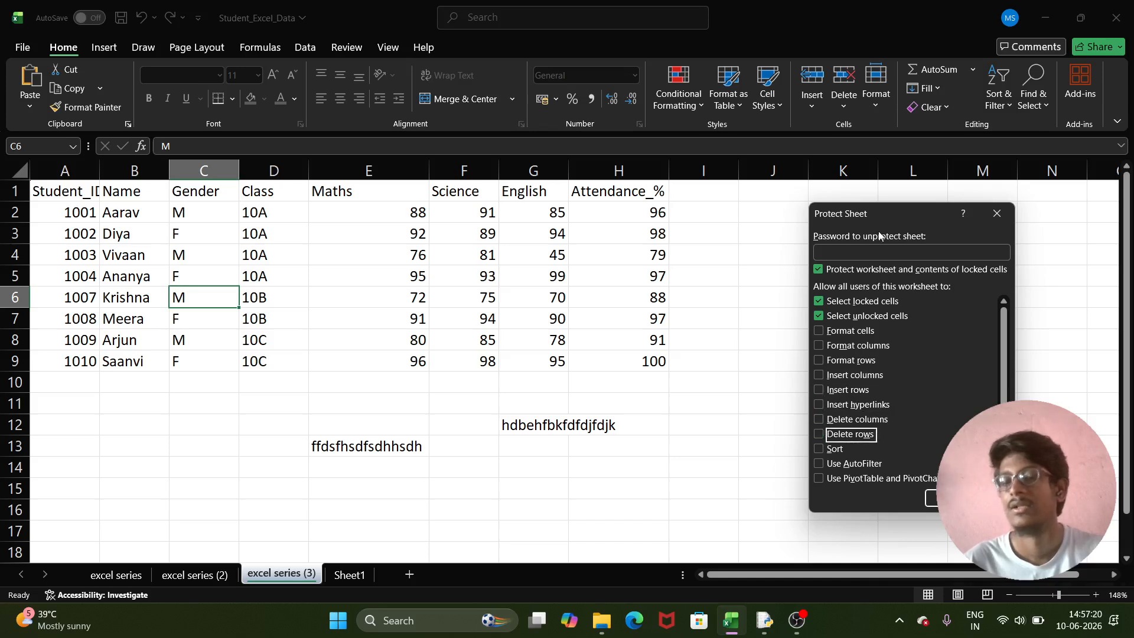
left_click(878, 250)
type("1")
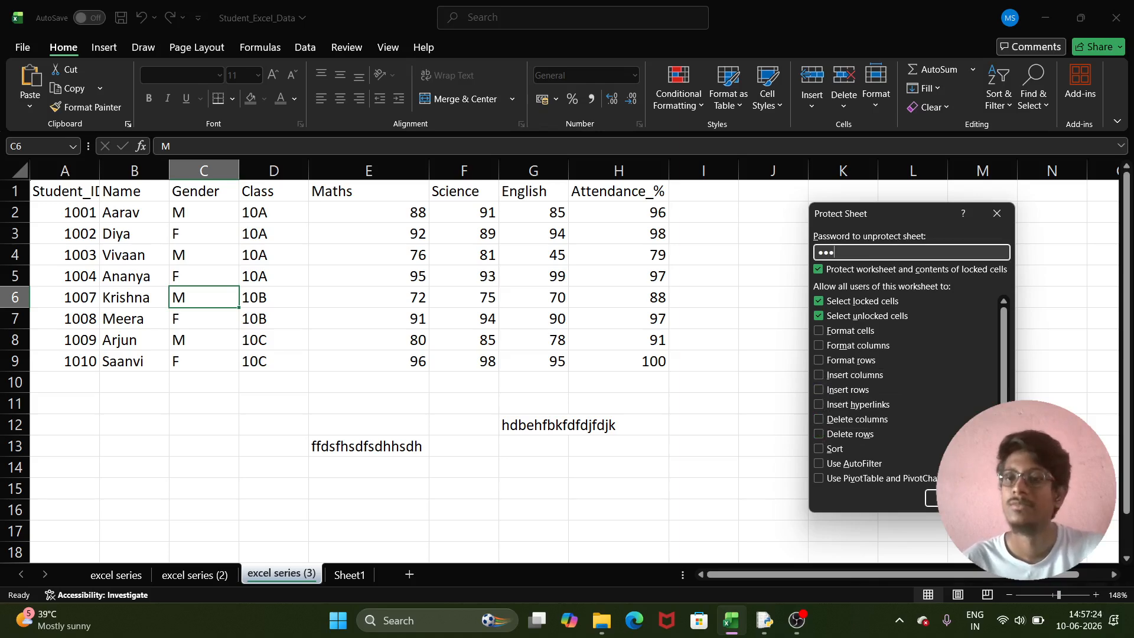
key("Return")
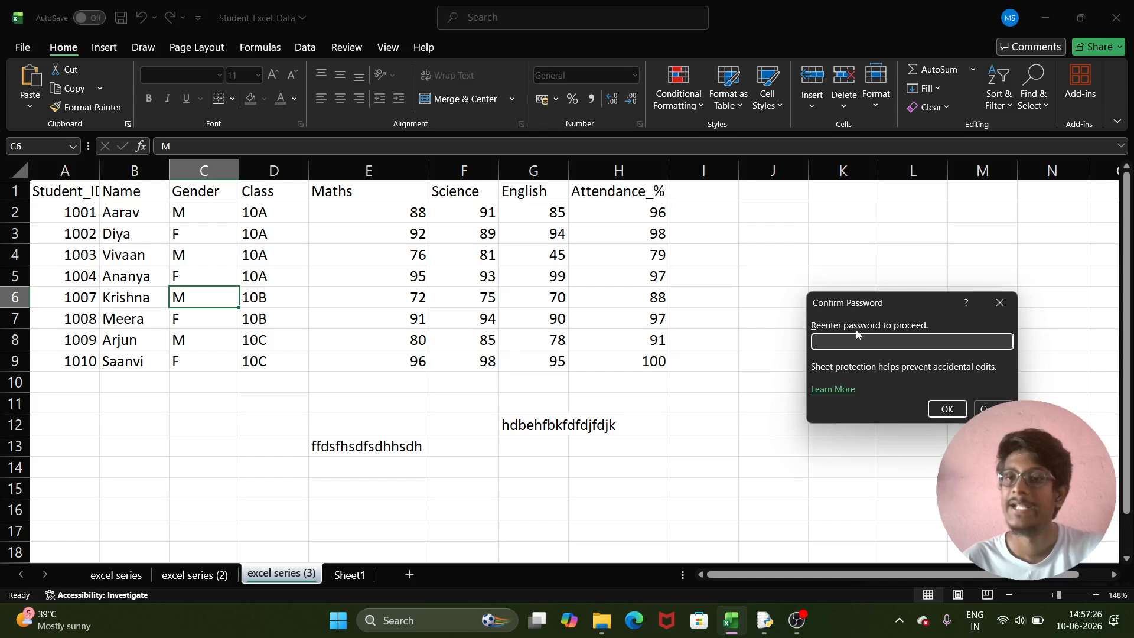
type("123")
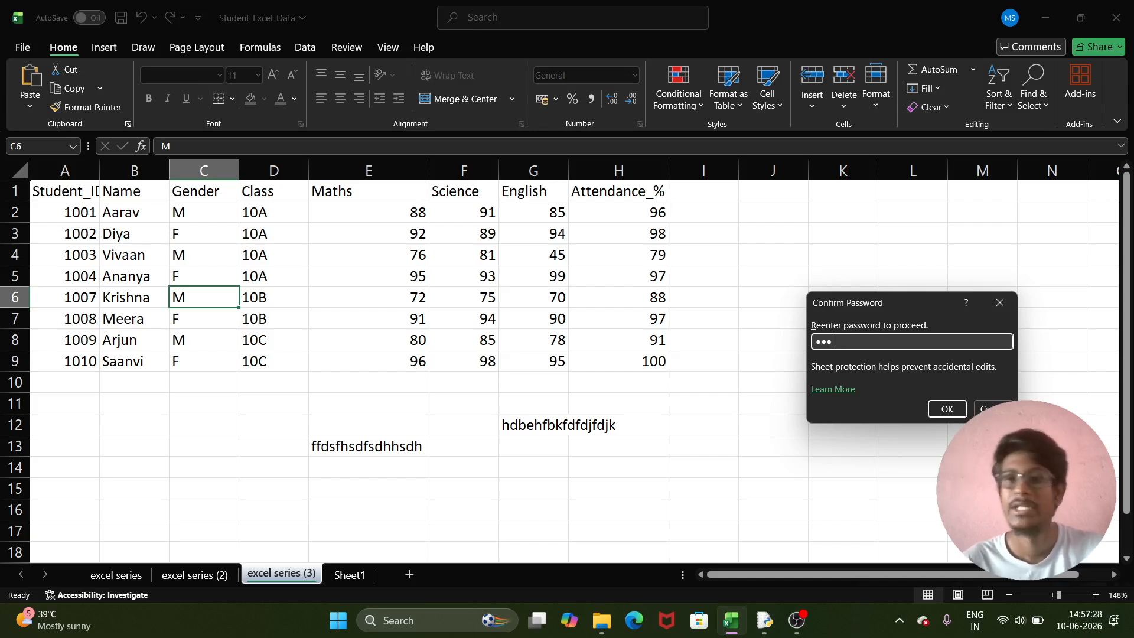
left_click(946, 408)
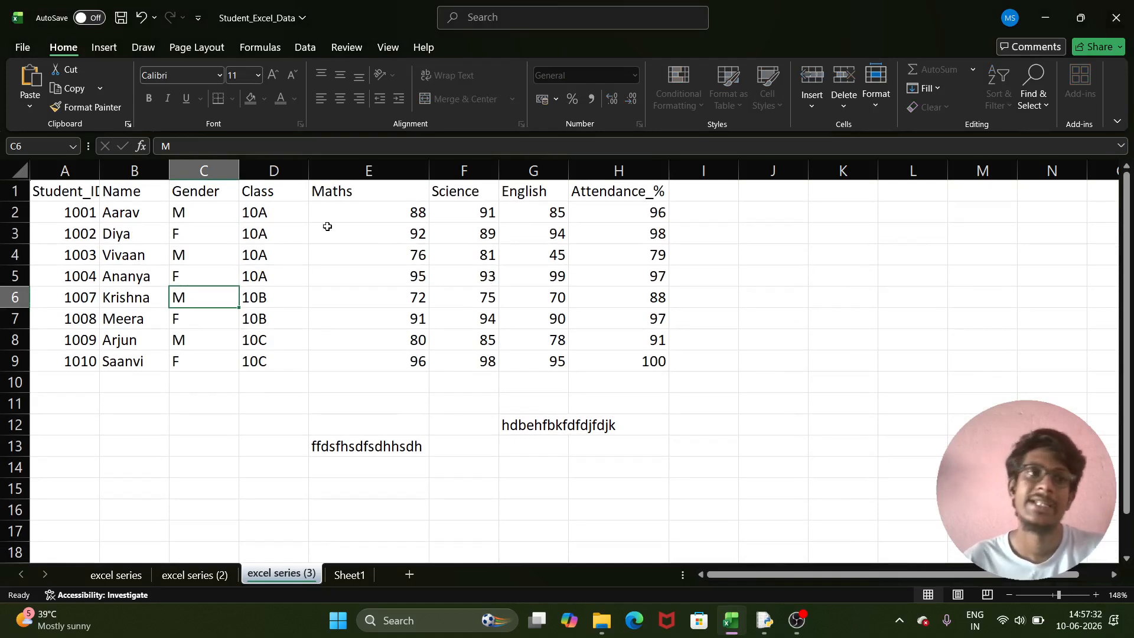
- Select the table A1:I9 and cell H7, then check the Format menu's protection options
mouse_move(60, 192)
left_mouse_down()
mouse_move(407, 355)
mouse_move(675, 369)
left_mouse_up()
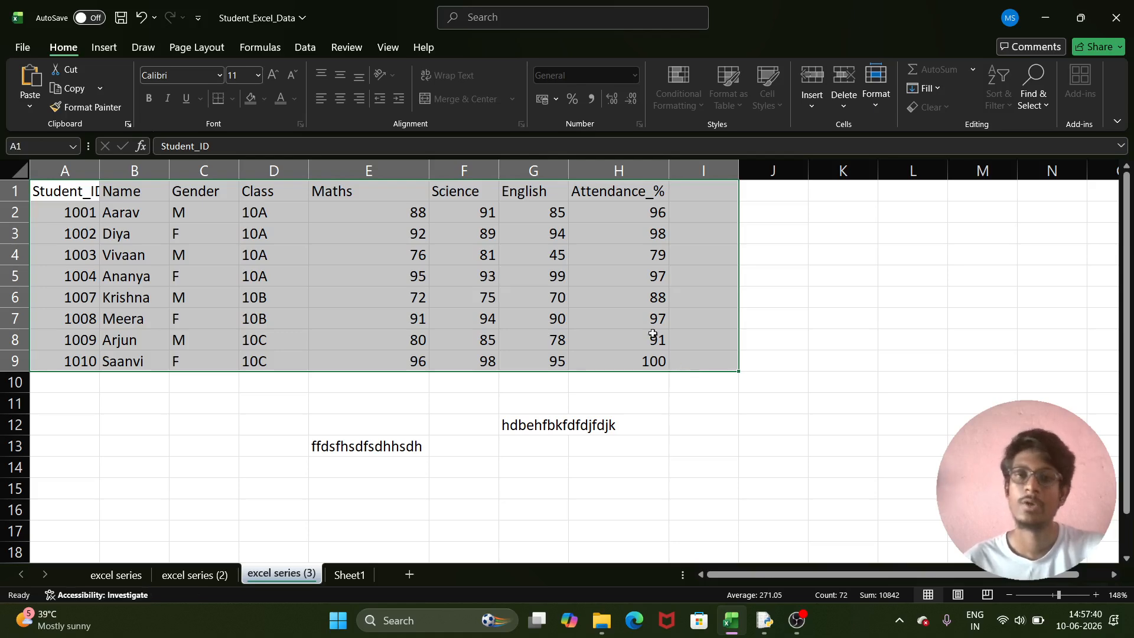
left_click(629, 318)
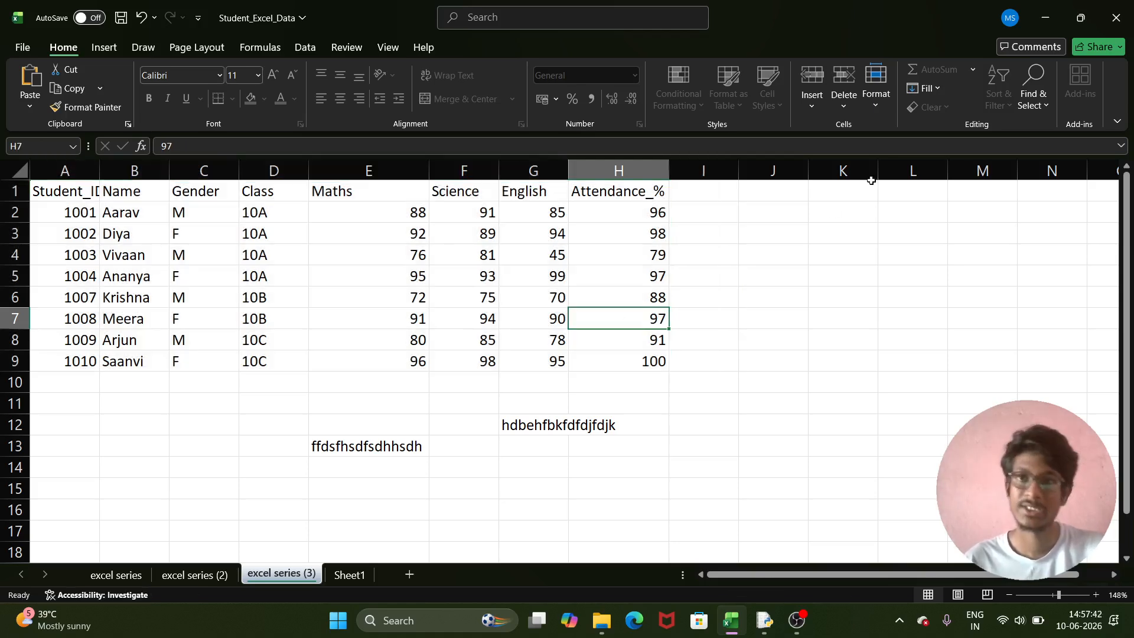
left_click(876, 108)
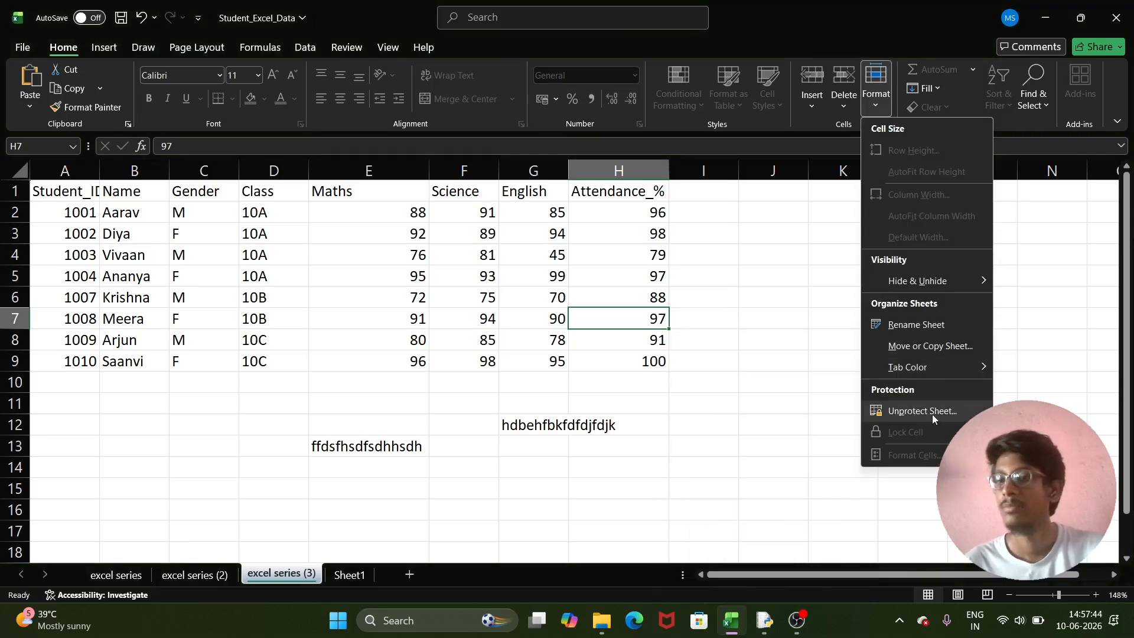
left_click(752, 322)
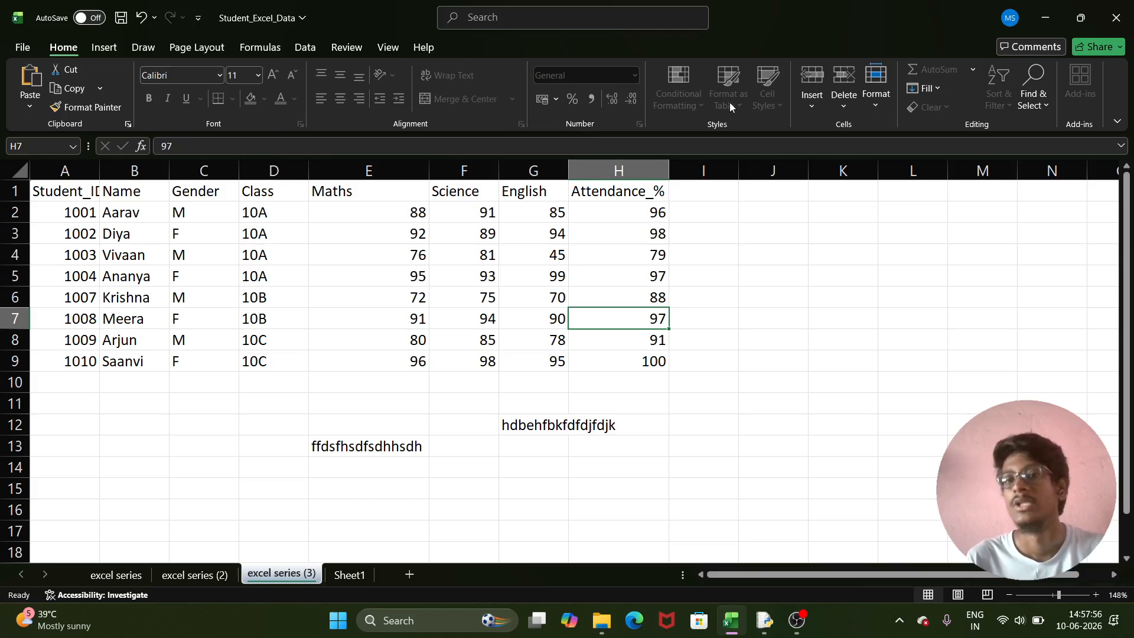
- Try clearing H6 (88) and F6 (75), then dismiss the protected-sheet warning
left_click(582, 300)
key("BackSpace")
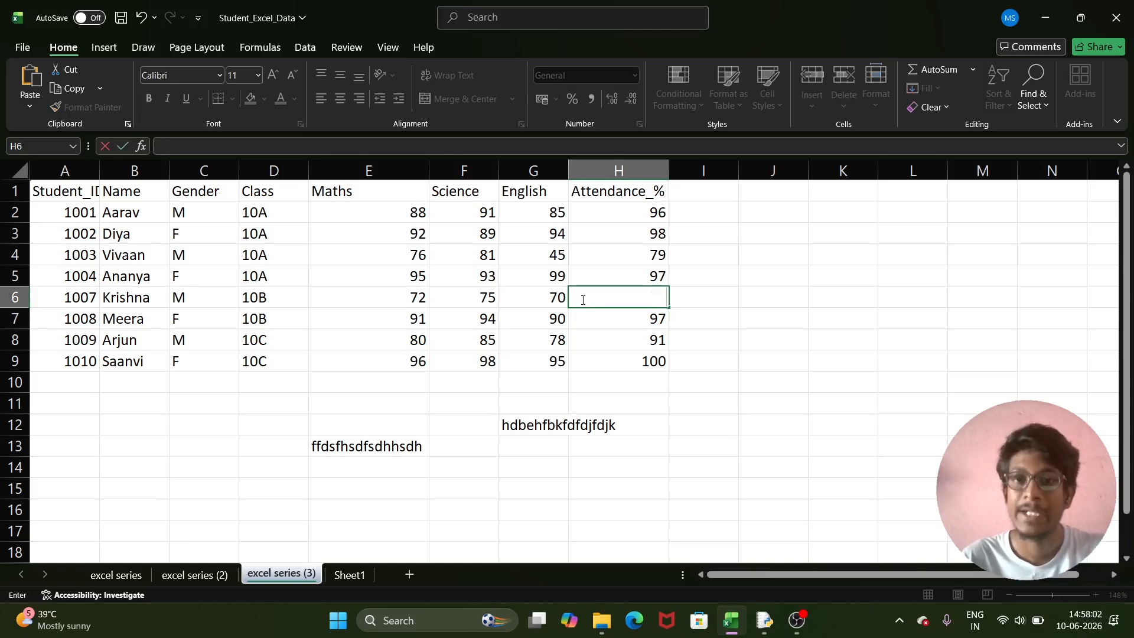
left_click(488, 292)
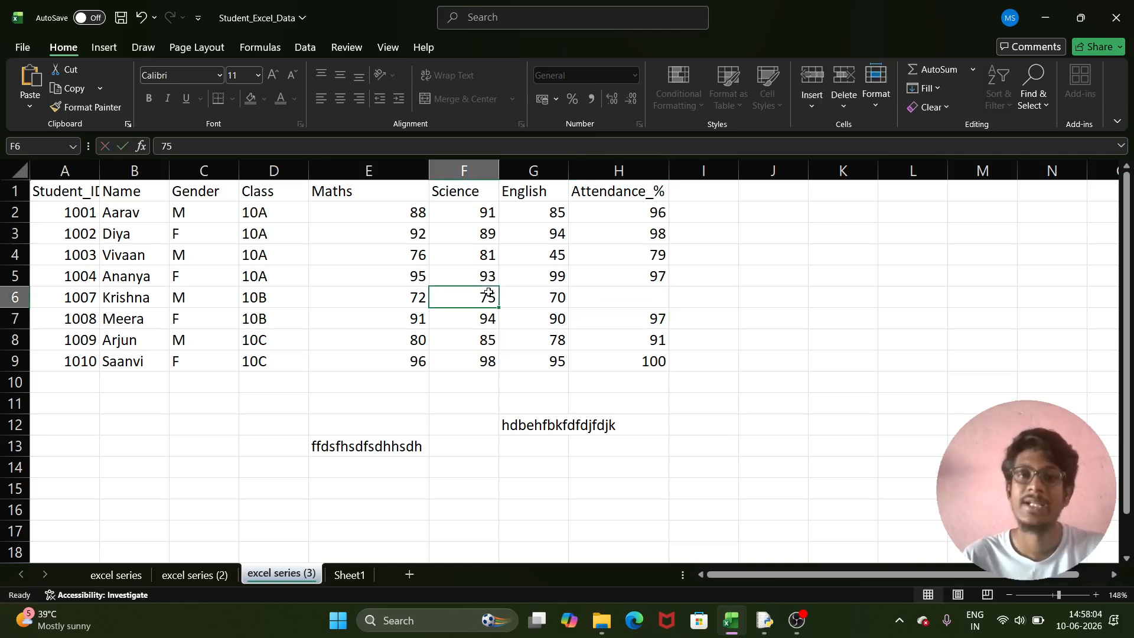
key("BackSpace")
left_click(493, 332)
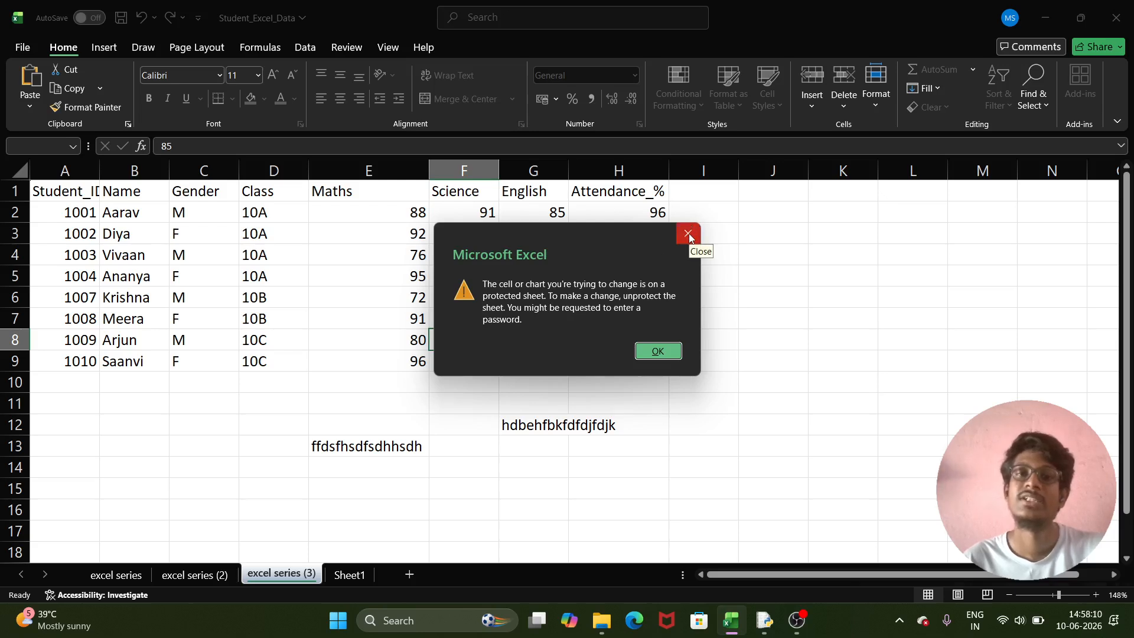
left_click(688, 235)
- Try editing G4 (45), dismiss the warning, and return to the student sheet
left_click(514, 267)
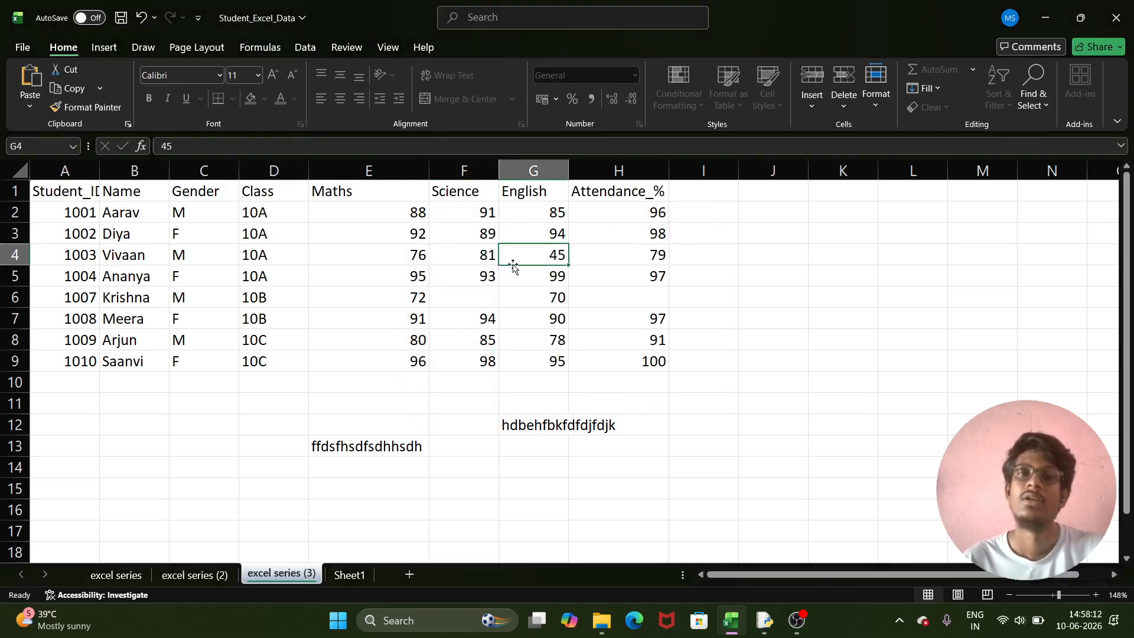
double_click(513, 267)
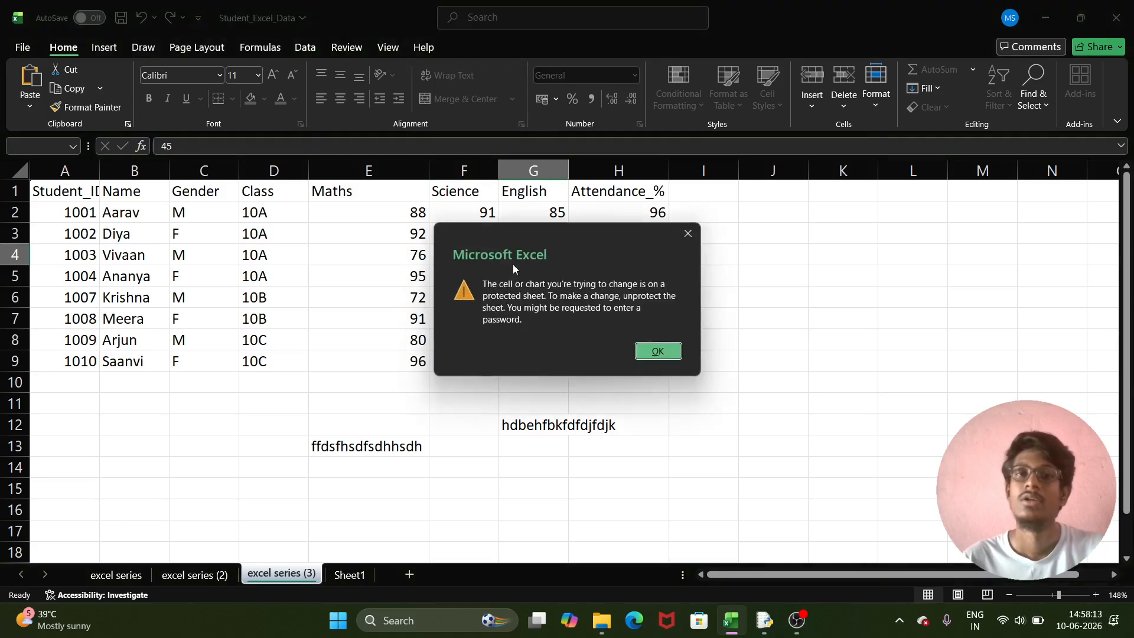
left_click(687, 234)
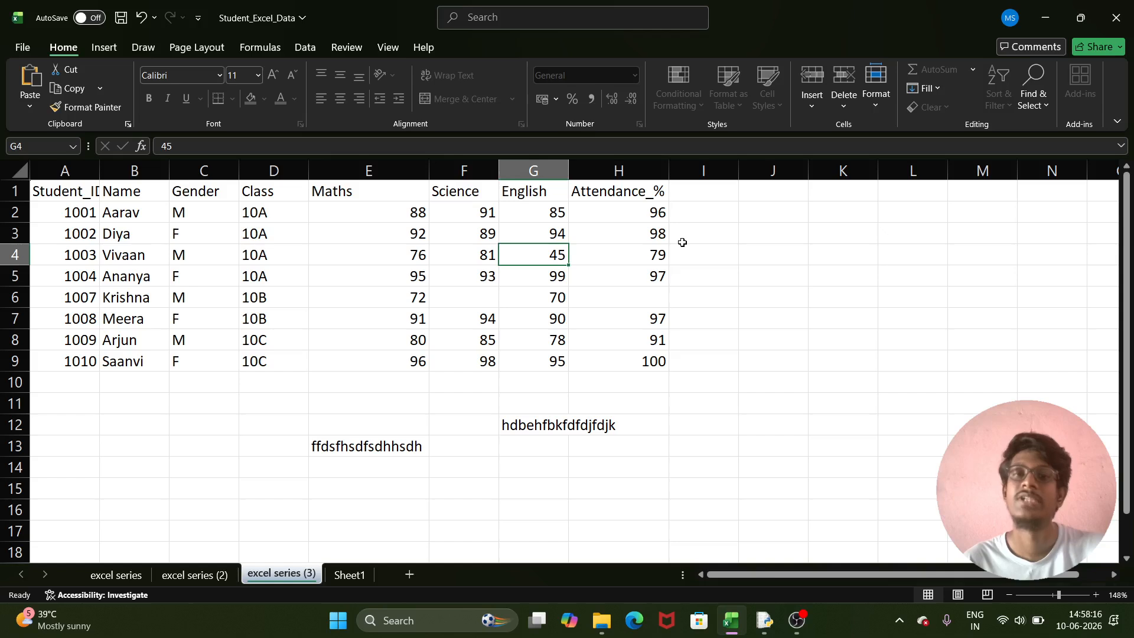
key("Right")
key("Down")
key("Down")
key("ctrl+z")
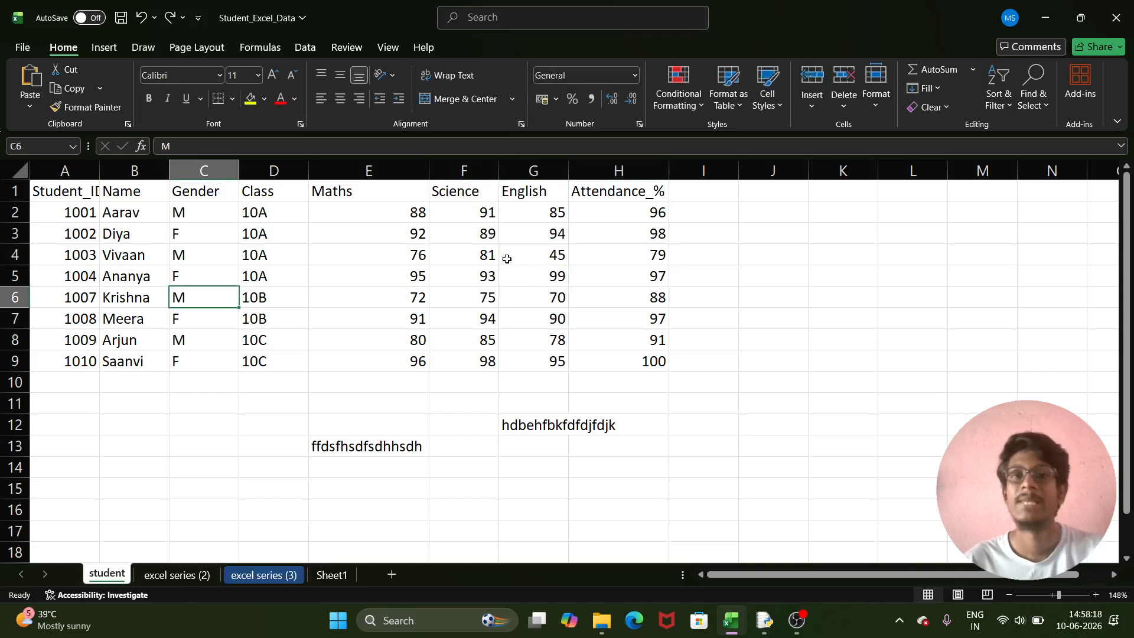
- Clear F4 as a test, then undo to restore its 81
left_click(488, 247)
key("BackSpace")
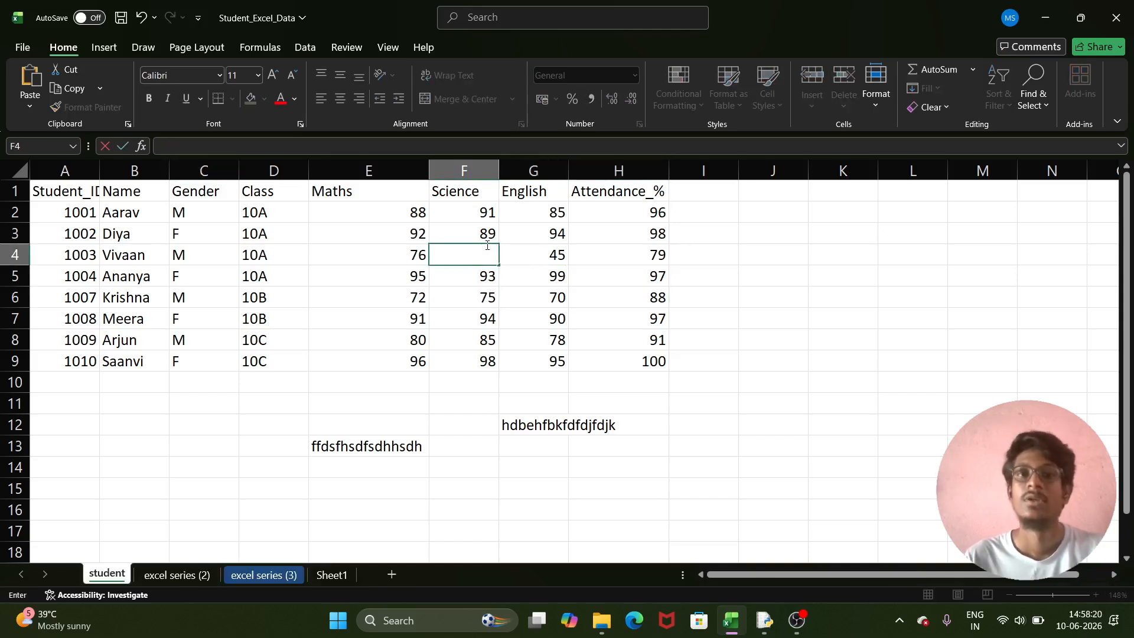
key("ctrl+z")
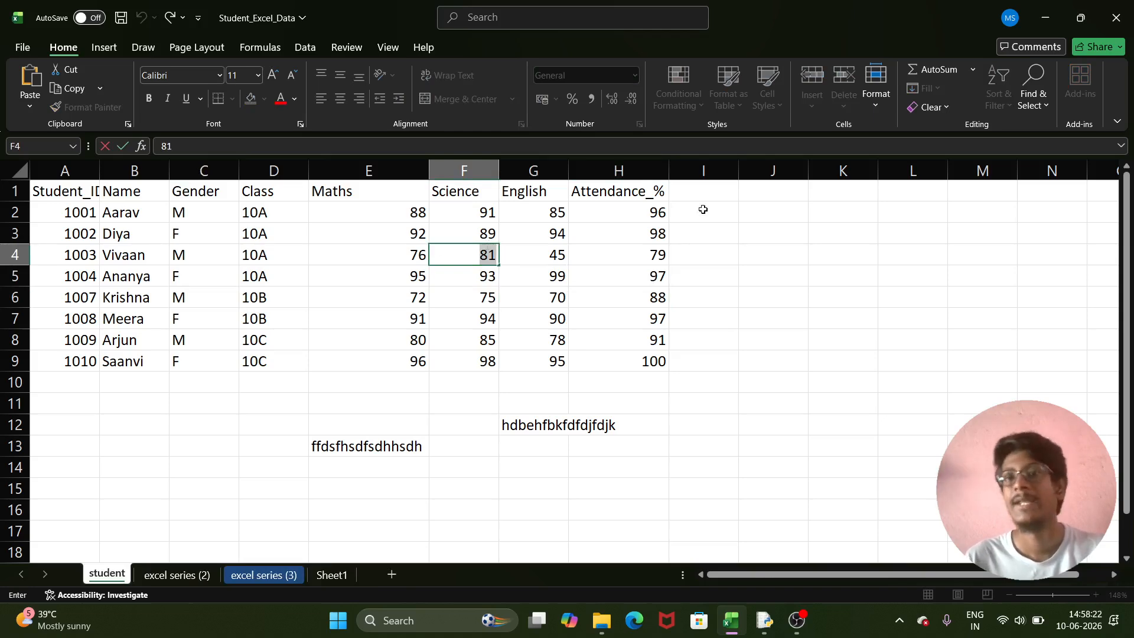
- Reselect F4 and open Protect Sheet for the student sheet
left_click(874, 108)
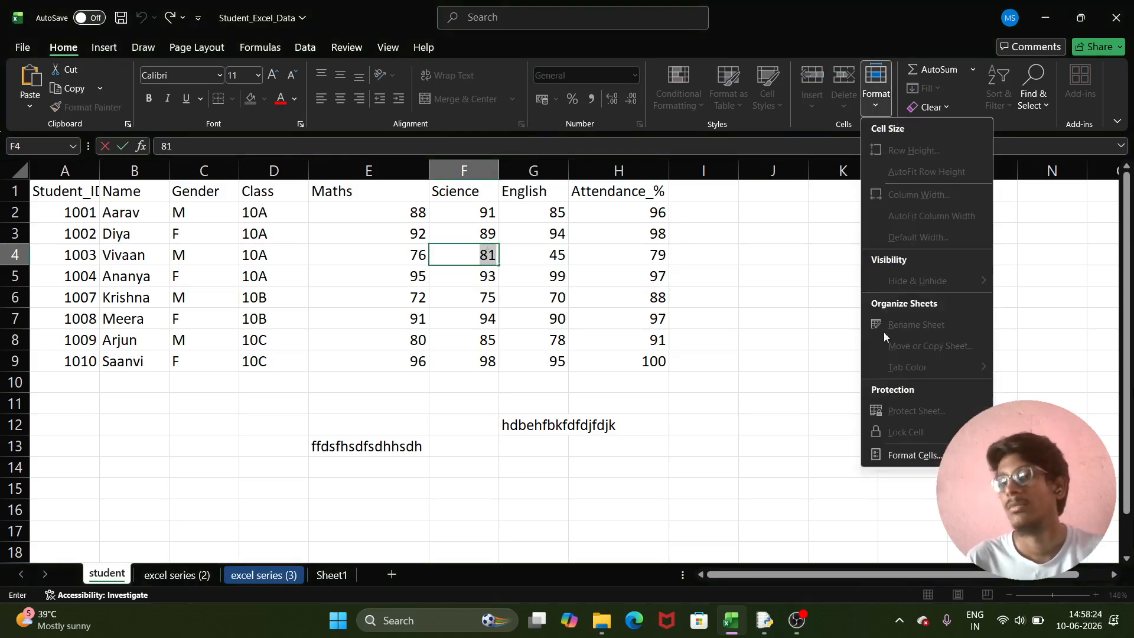
left_click(798, 250)
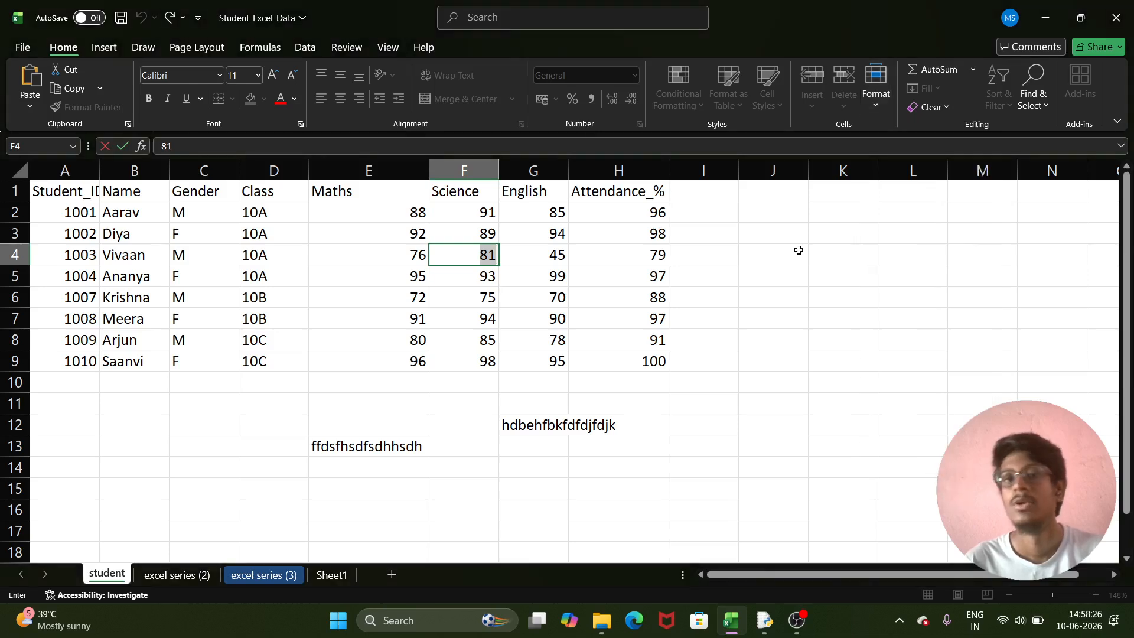
left_click(799, 250)
left_click(481, 254)
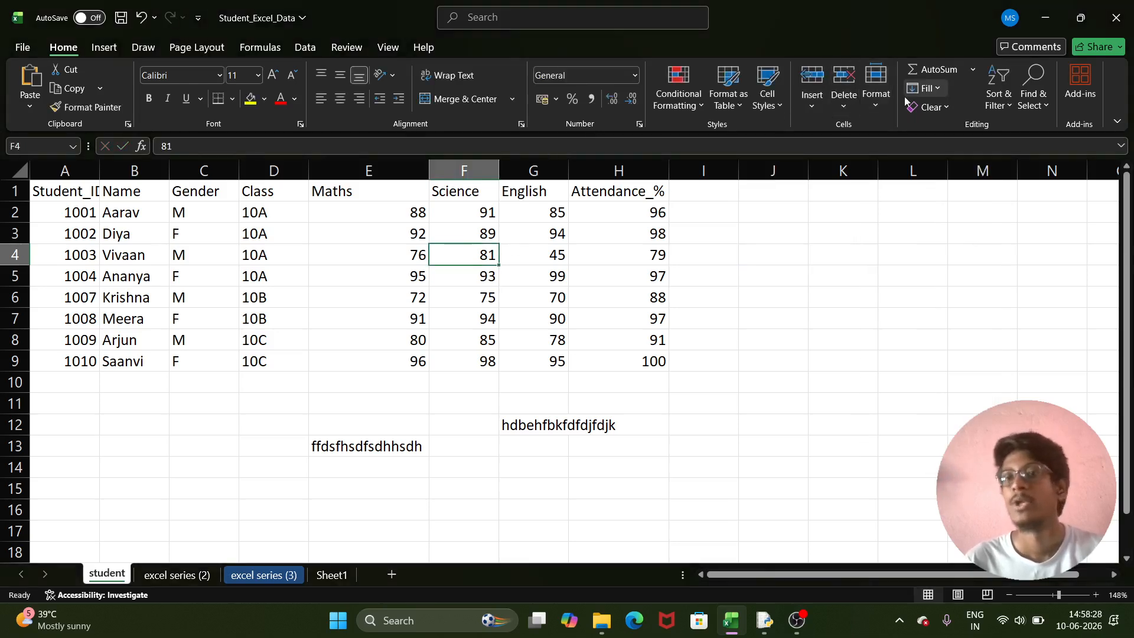
left_click(880, 105)
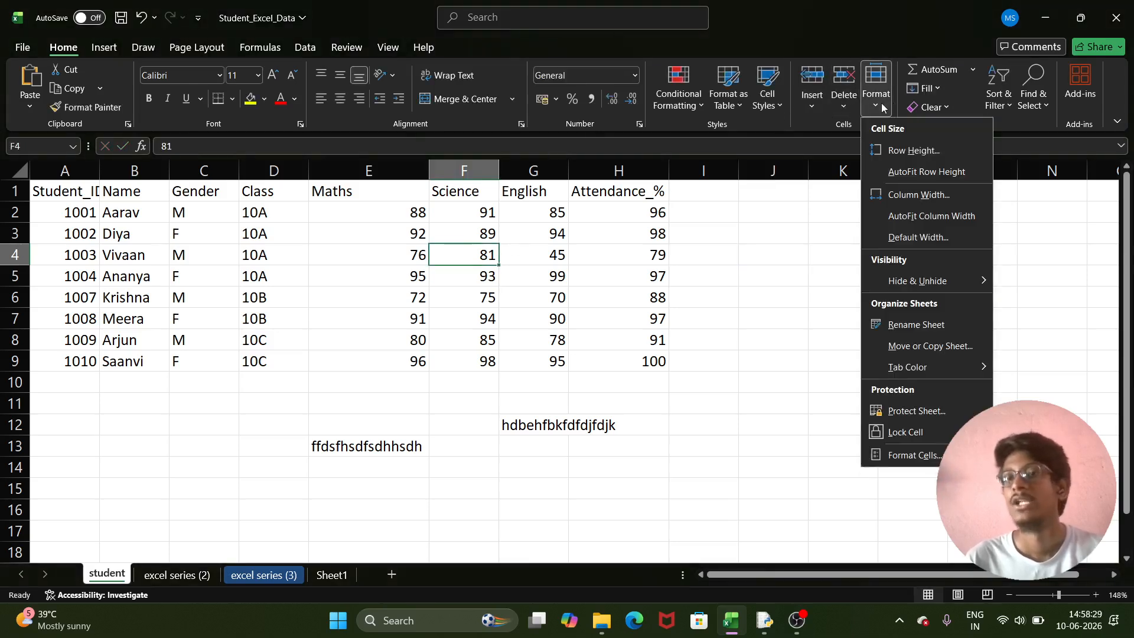
left_click(933, 411)
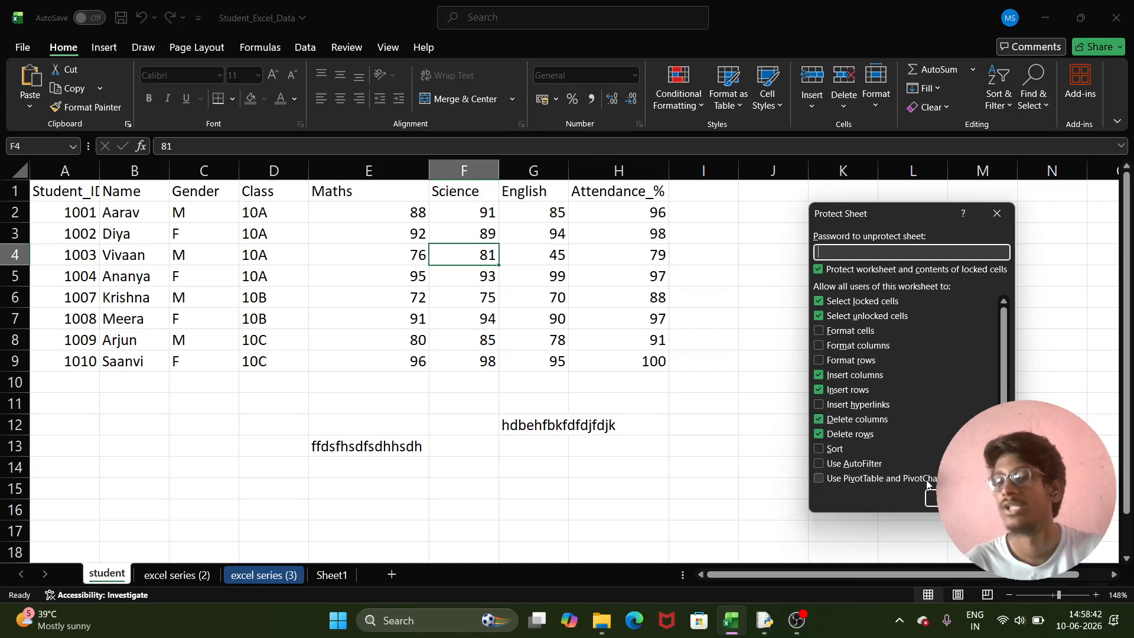
- Protect the student sheet with its default permissions
key("Return")
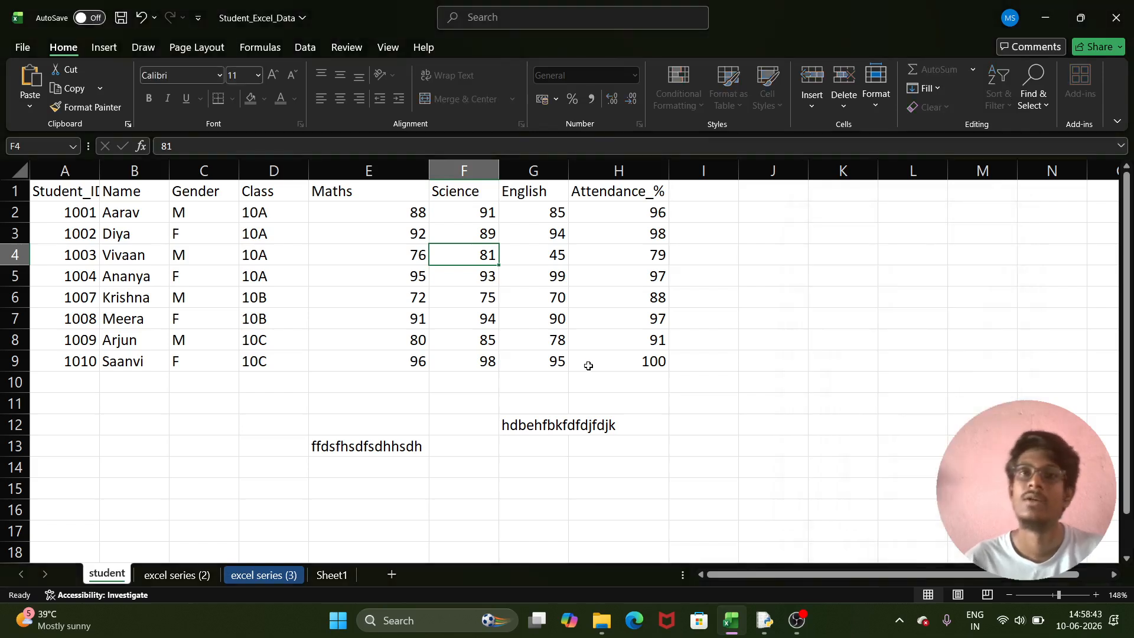
right_click(481, 255)
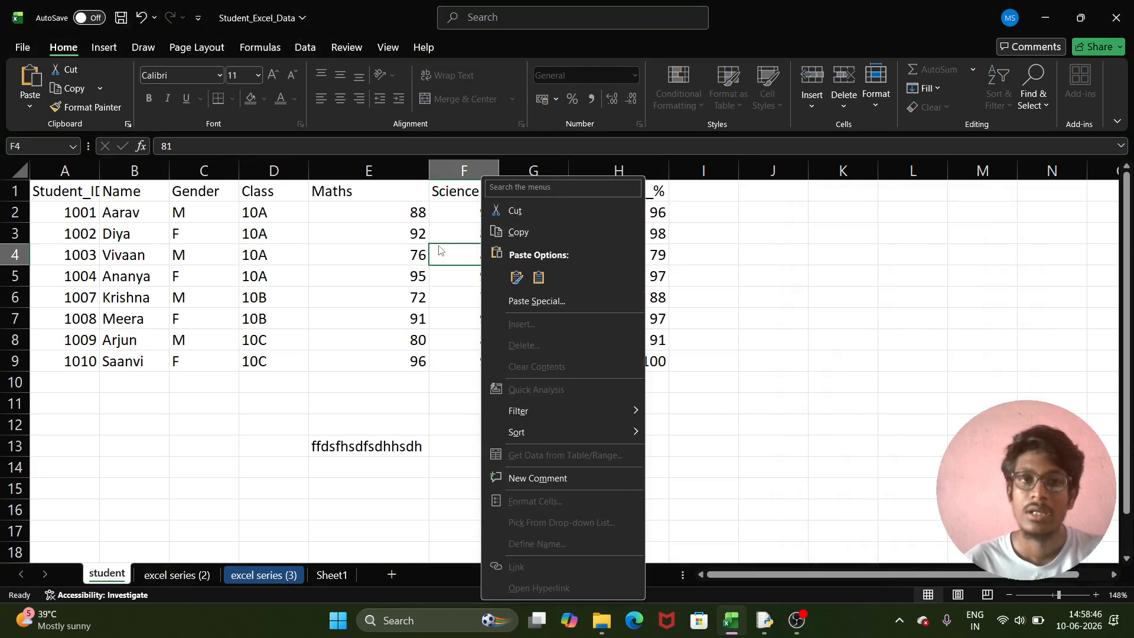
left_click(439, 250)
- Copy the 81 from F4 and select I5 as the paste destination
right_click(460, 253)
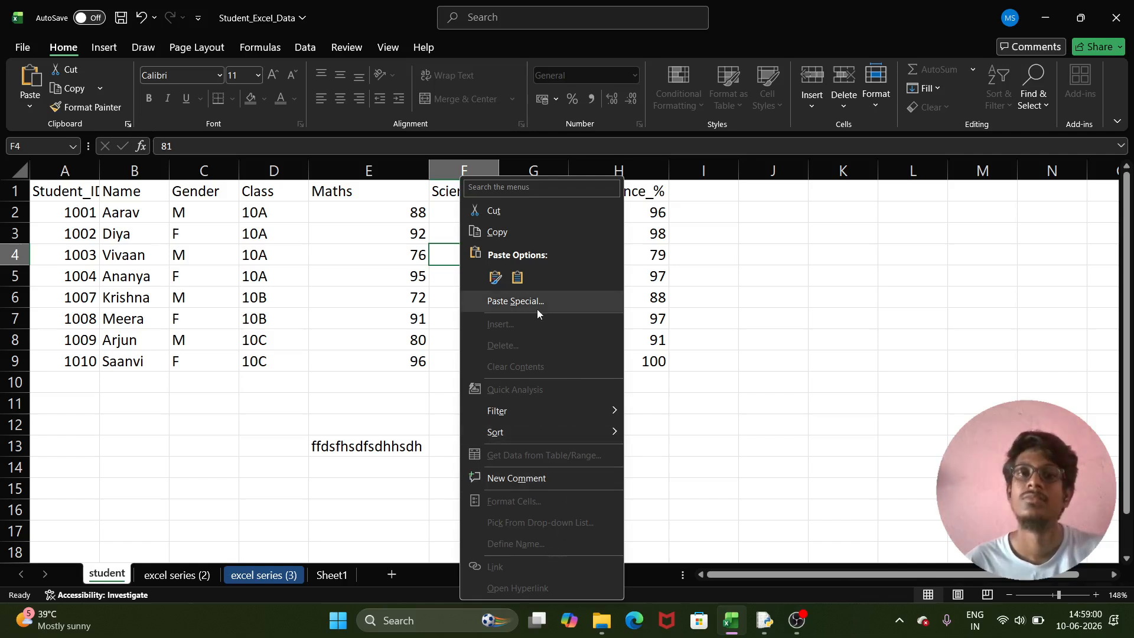
left_click(498, 233)
left_click(703, 277)
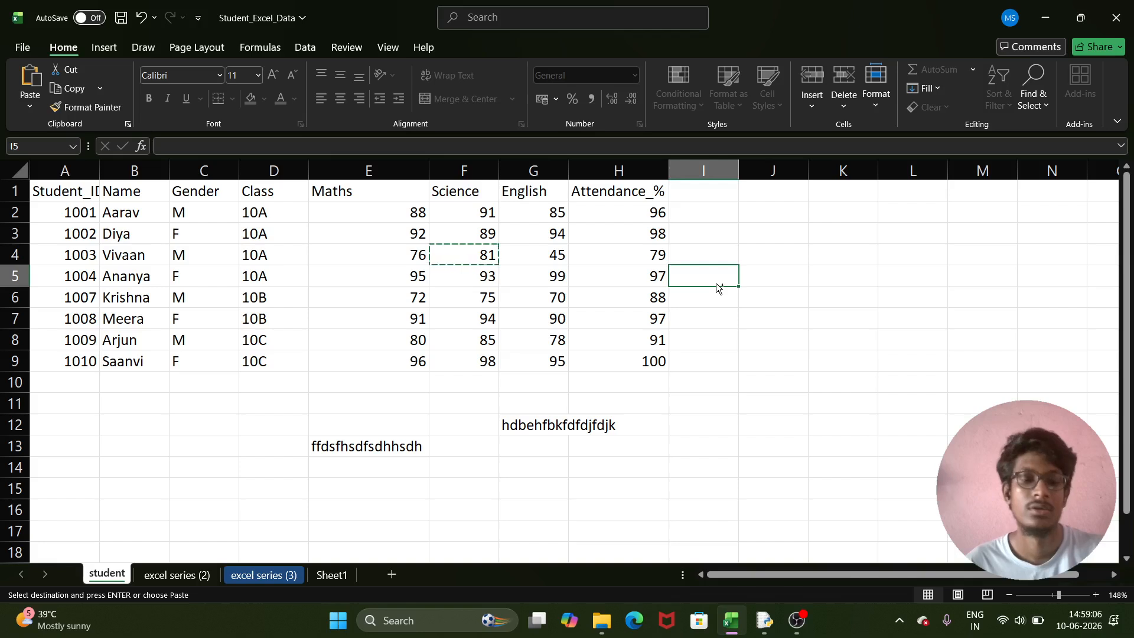
- Try pasting 81 into I5, acknowledge the protection refusal, and select F5
key("ctrl+v")
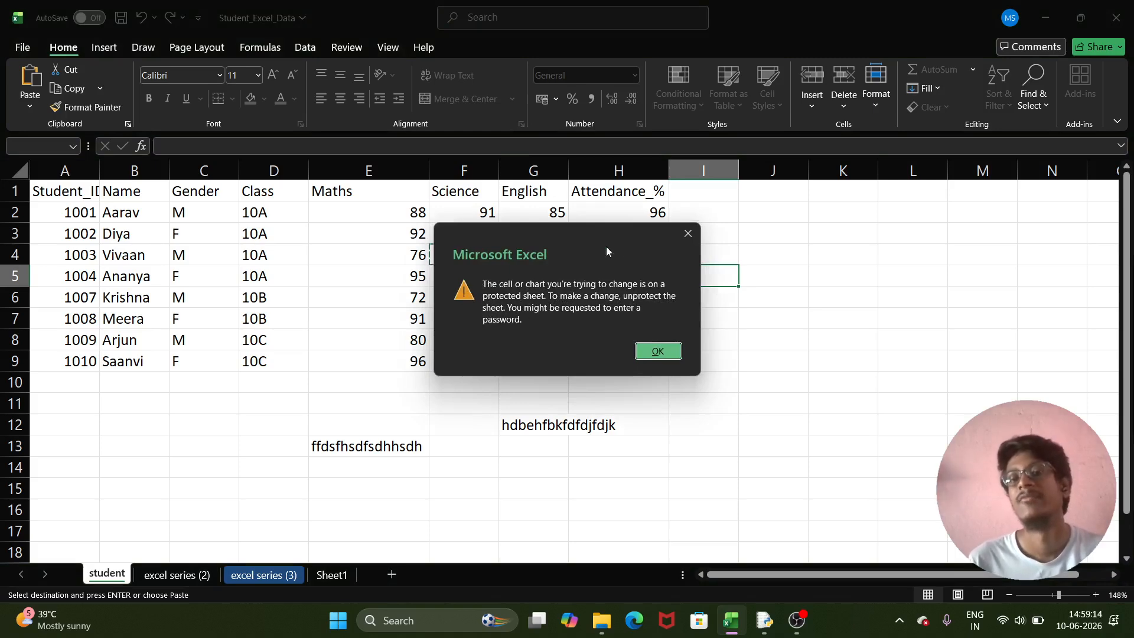
left_click(671, 356)
left_click(508, 271)
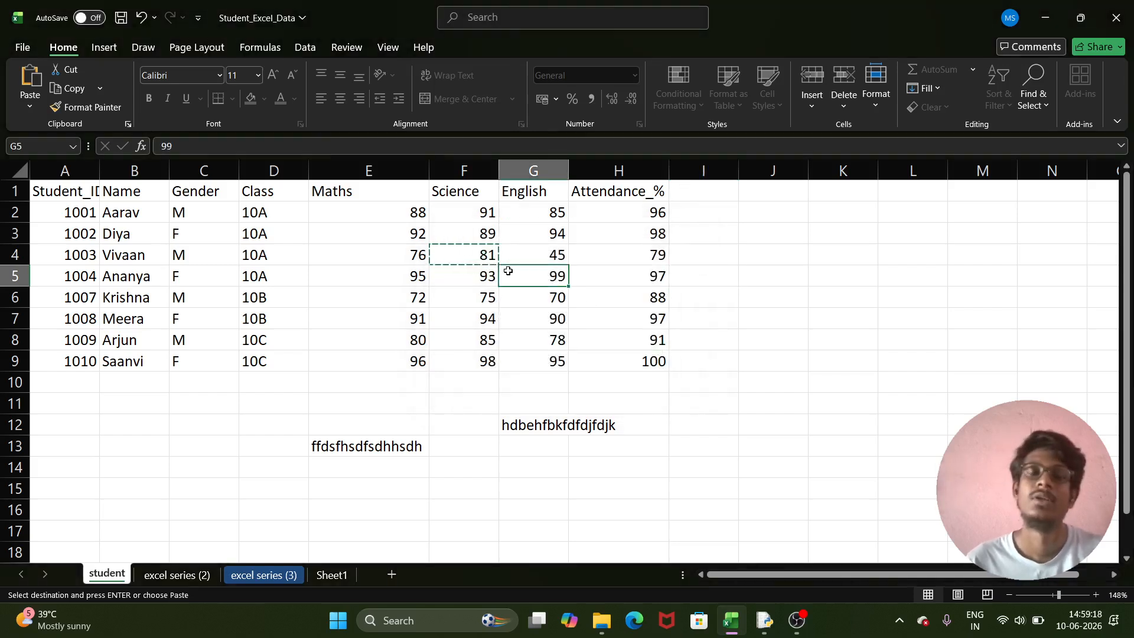
left_click(448, 275)
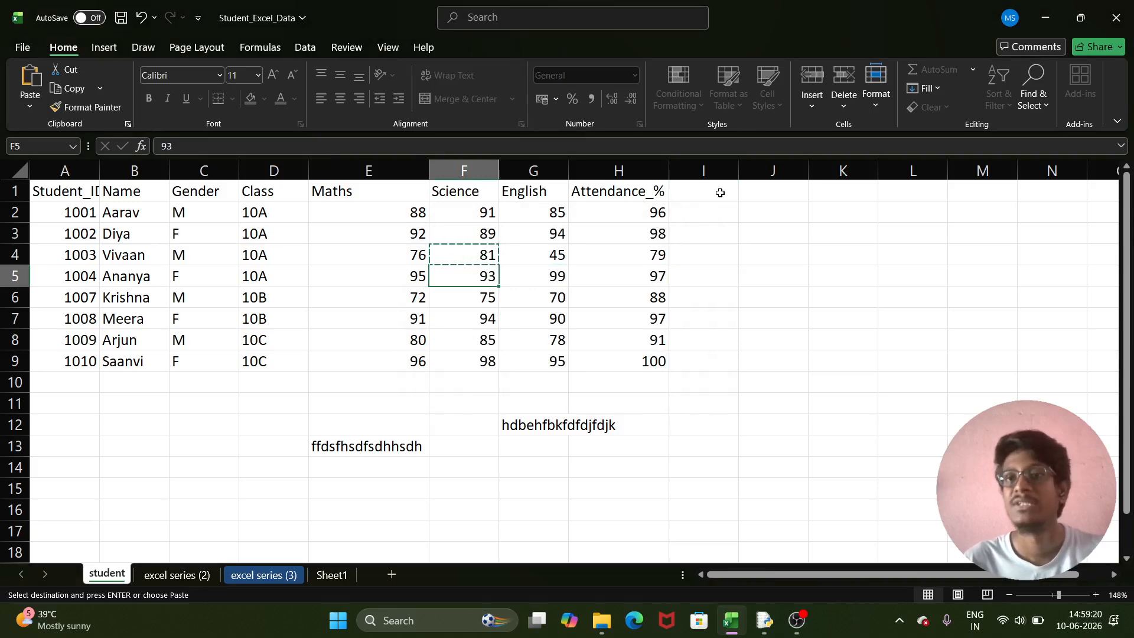
left_click(877, 94)
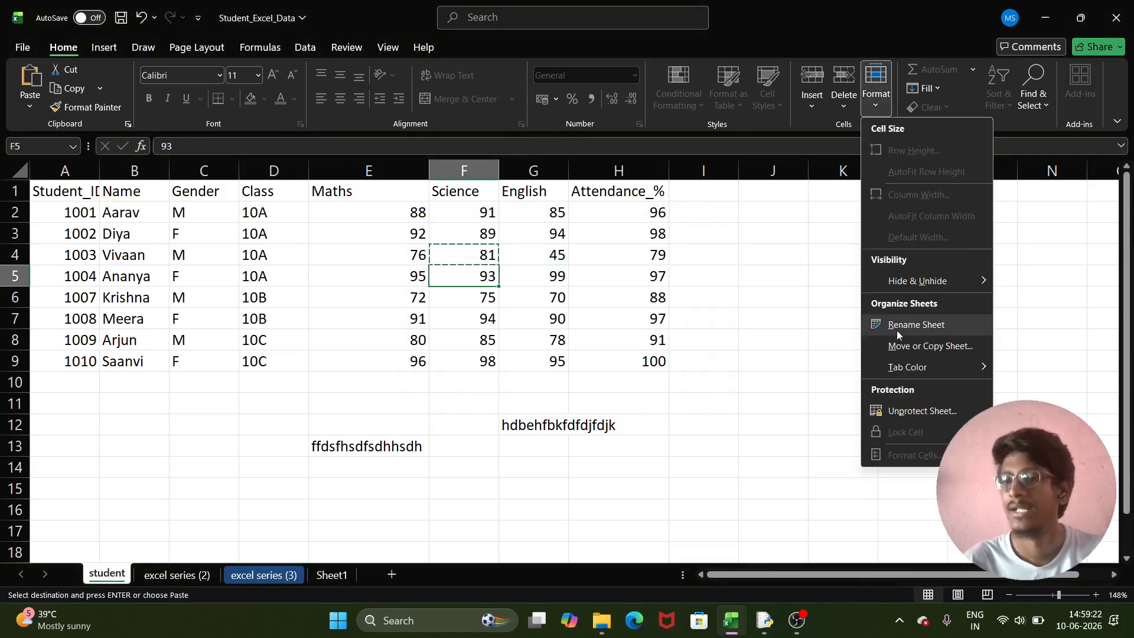
- Unprotect the student sheet and reprotect it, disallowing inserting and deleting columns and rows
left_click(916, 410)
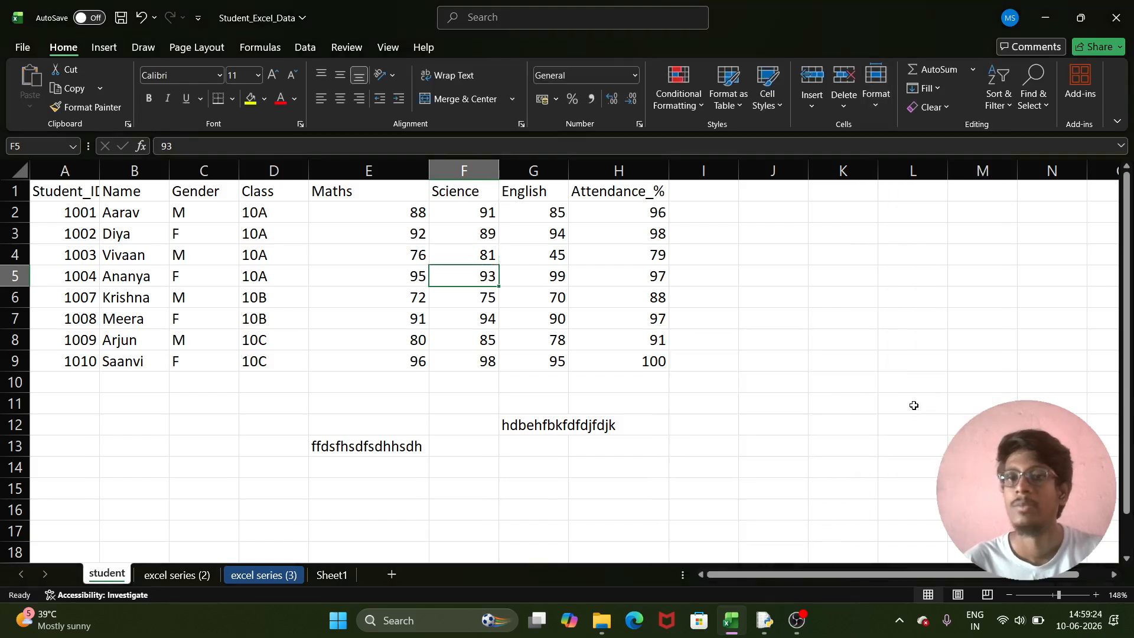
left_click(880, 96)
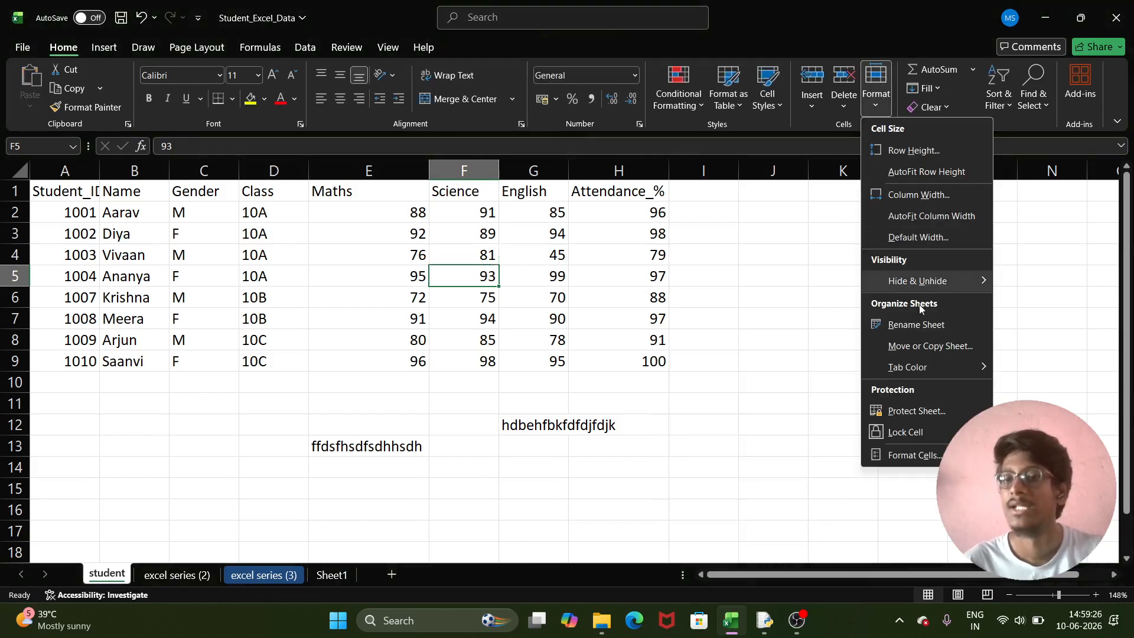
left_click(929, 412)
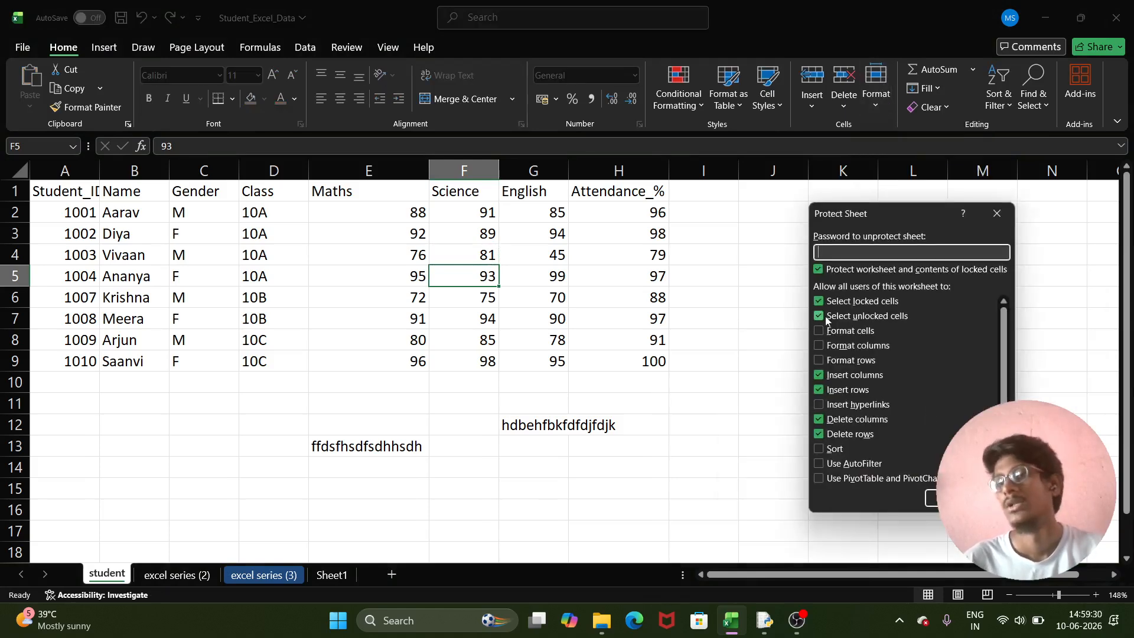
scroll(850, 399, "down", 1)
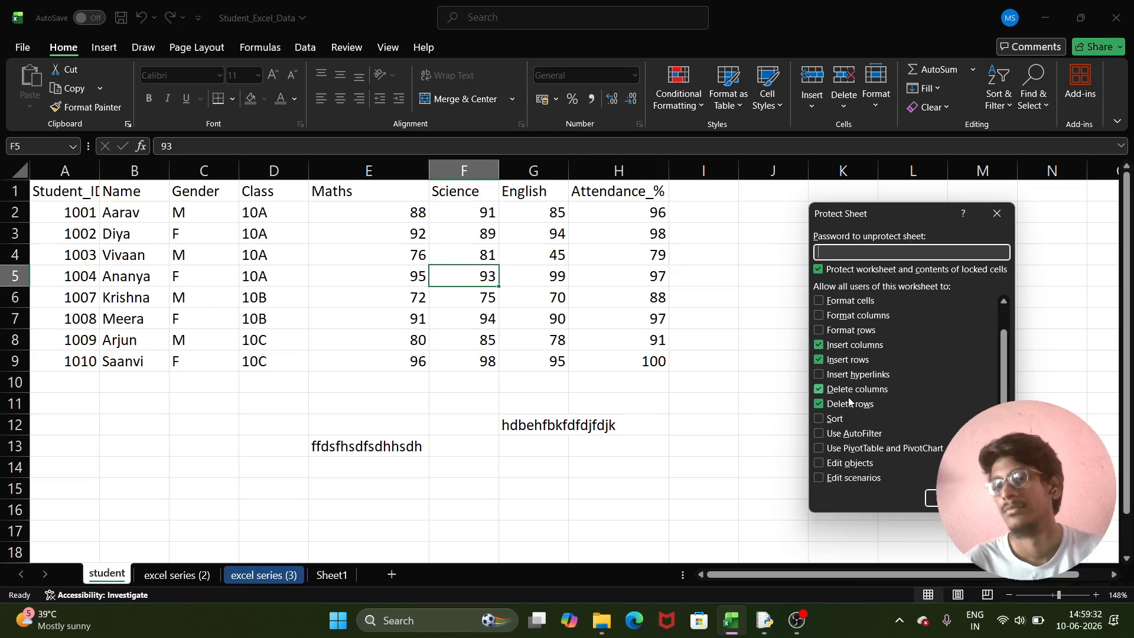
scroll(850, 402, "up", 1)
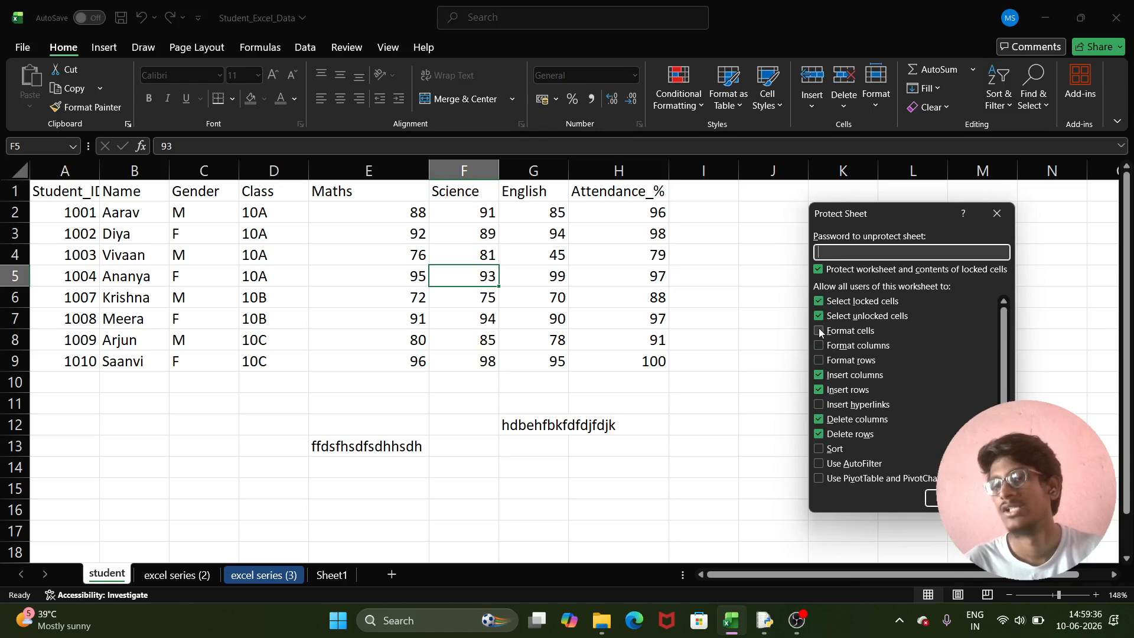
left_click(819, 375)
left_click(820, 390)
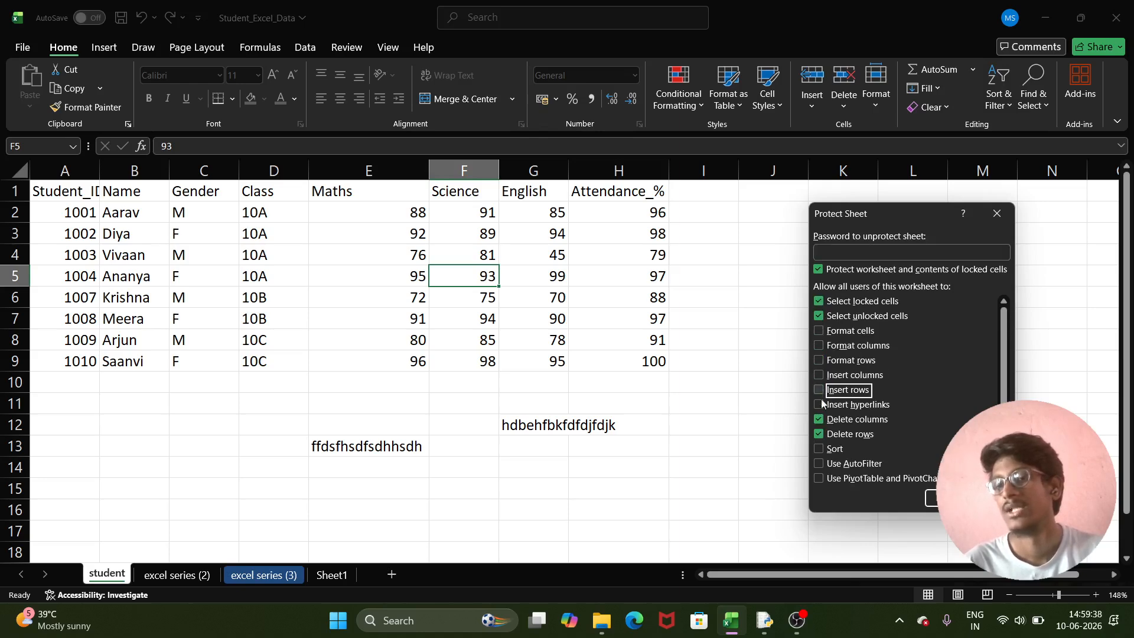
left_click(819, 419)
left_click(819, 435)
- Enter and confirm a protection password for the student sheet
scroll(933, 394, "down", 1)
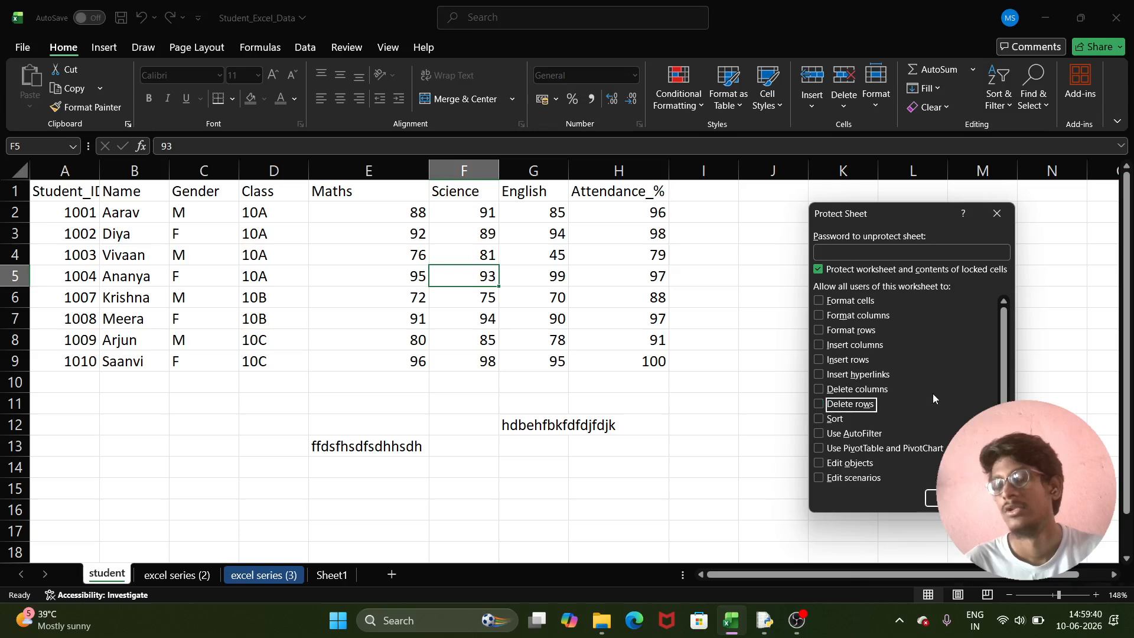
scroll(896, 403, "up", 1)
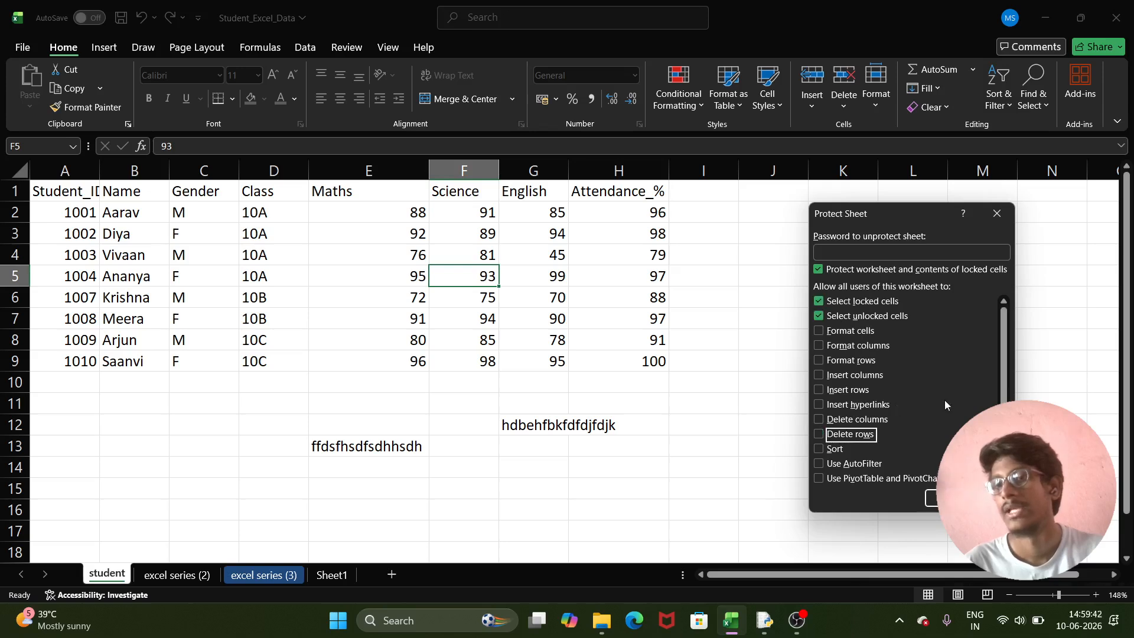
left_click(868, 250)
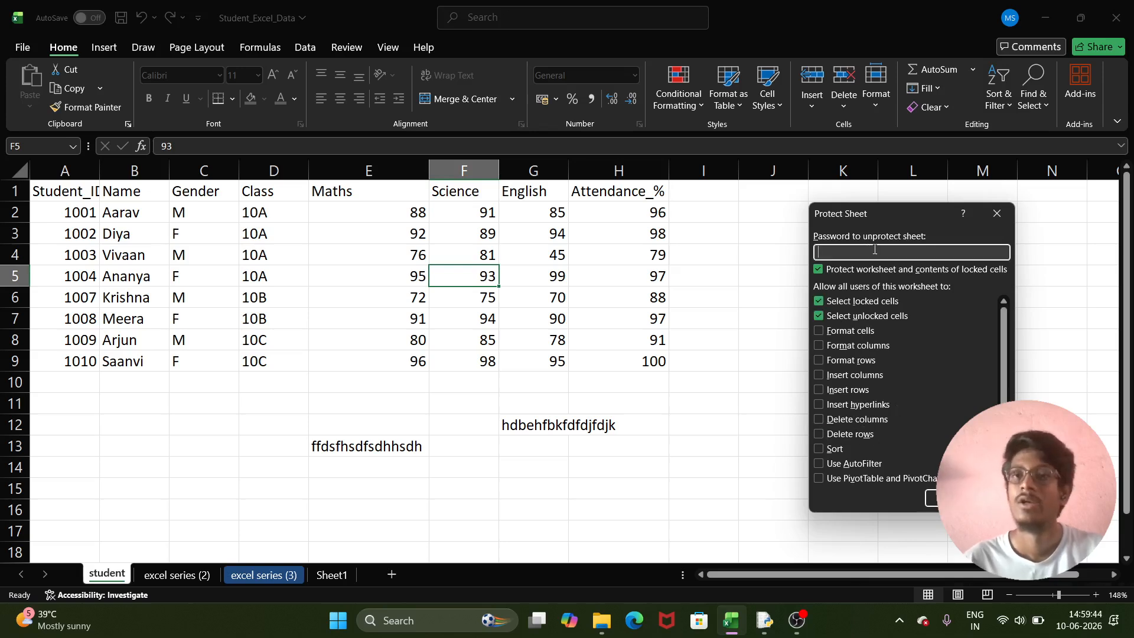
type("123")
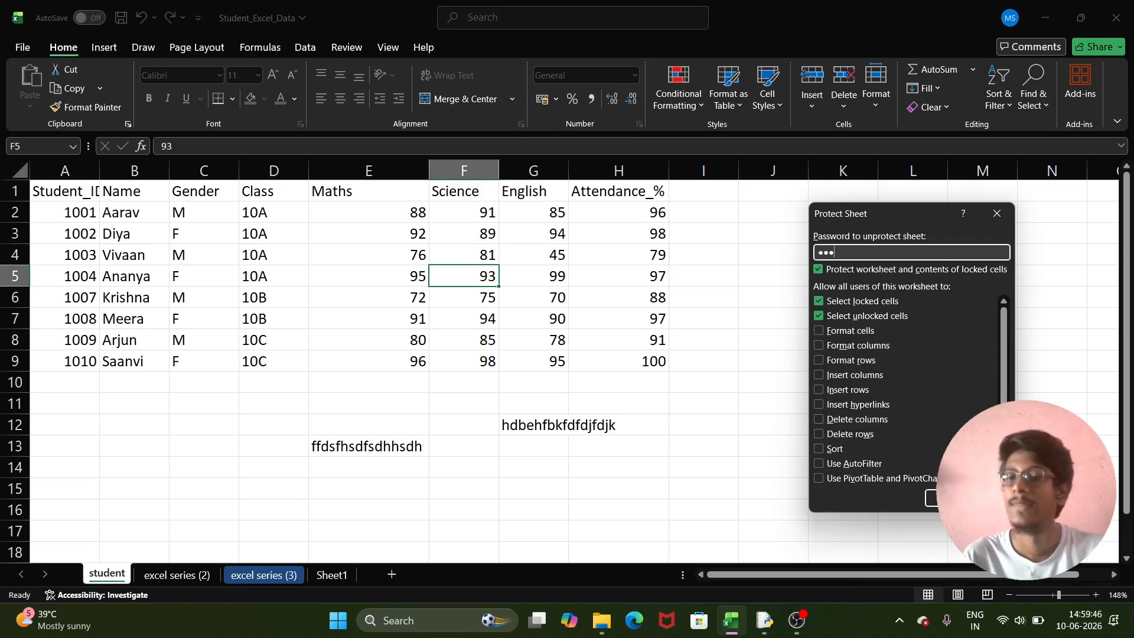
left_click(948, 498)
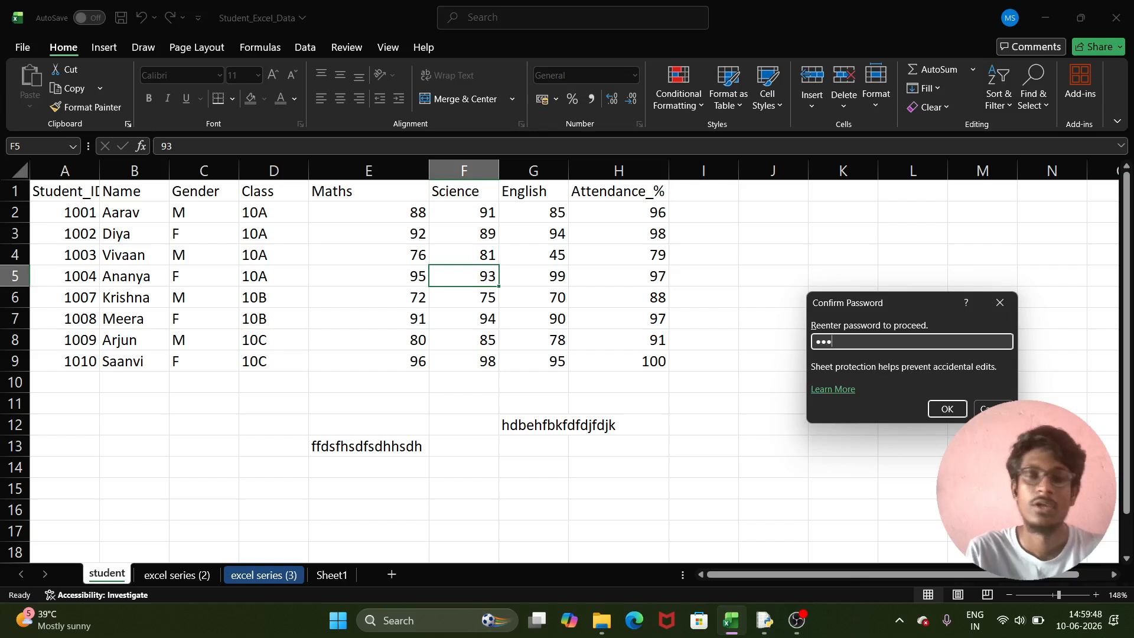
key("Return")
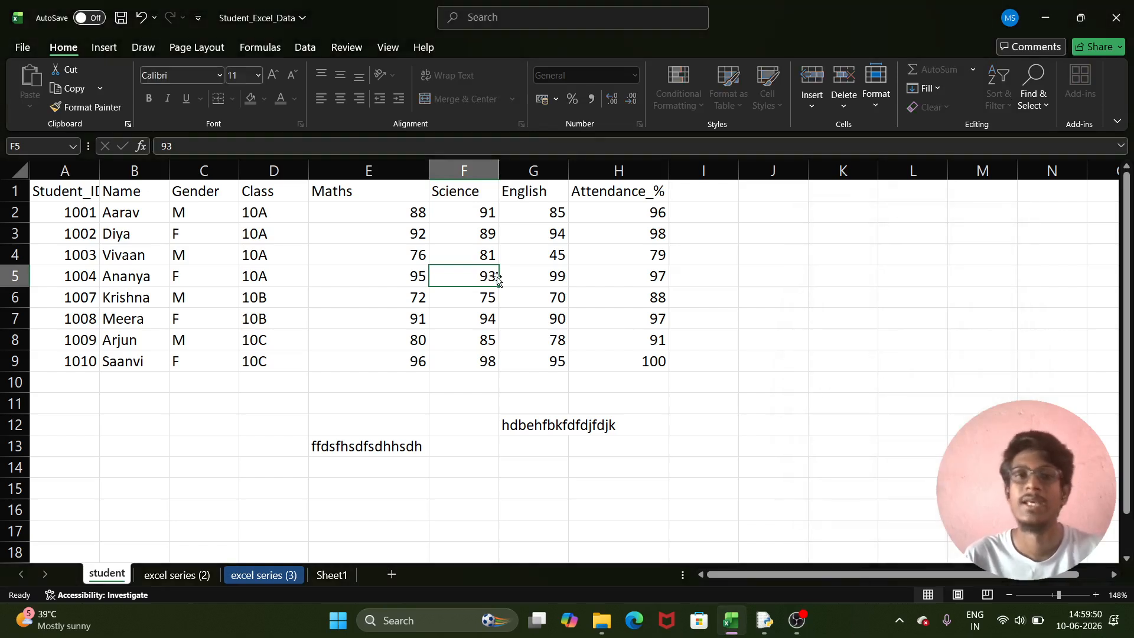
- Inspect F5's context menu for blocked actions, then select H6 and H5
right_click(469, 278)
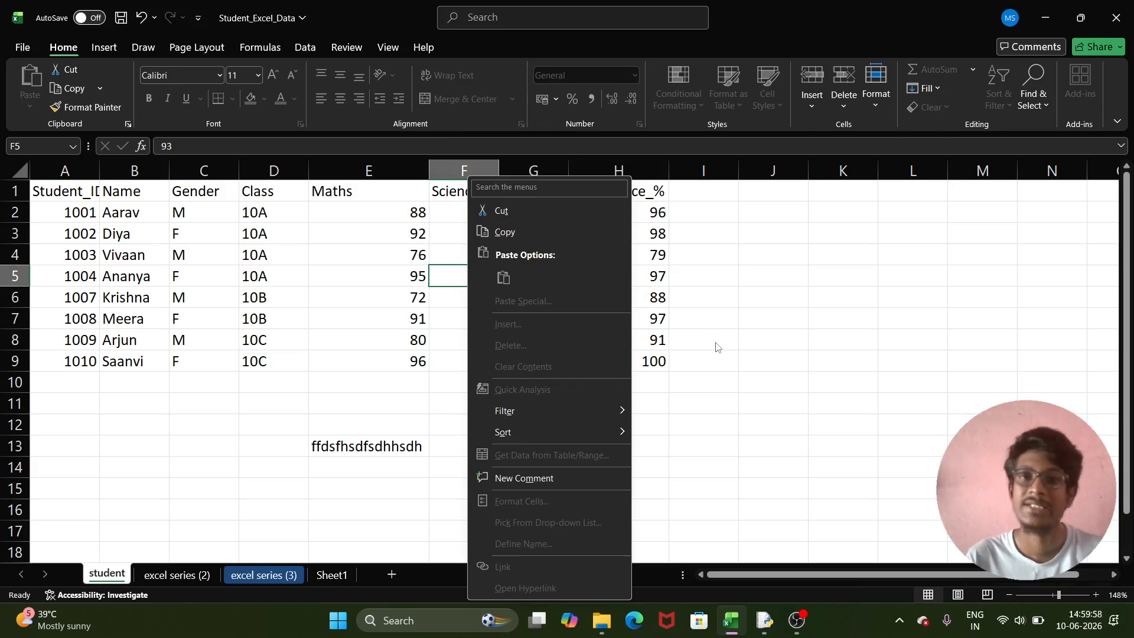
left_click(683, 321)
left_click(635, 291)
left_click(632, 285)
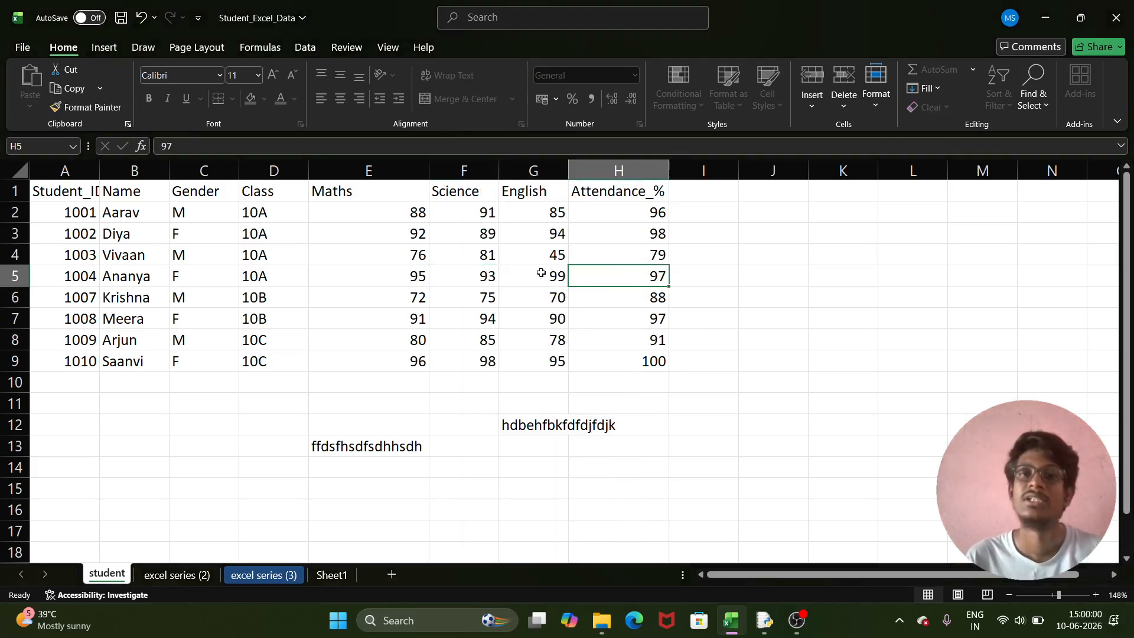
- Copy the 81 from F4, try pasting into K10, and dismiss the protection warning
left_click(462, 260)
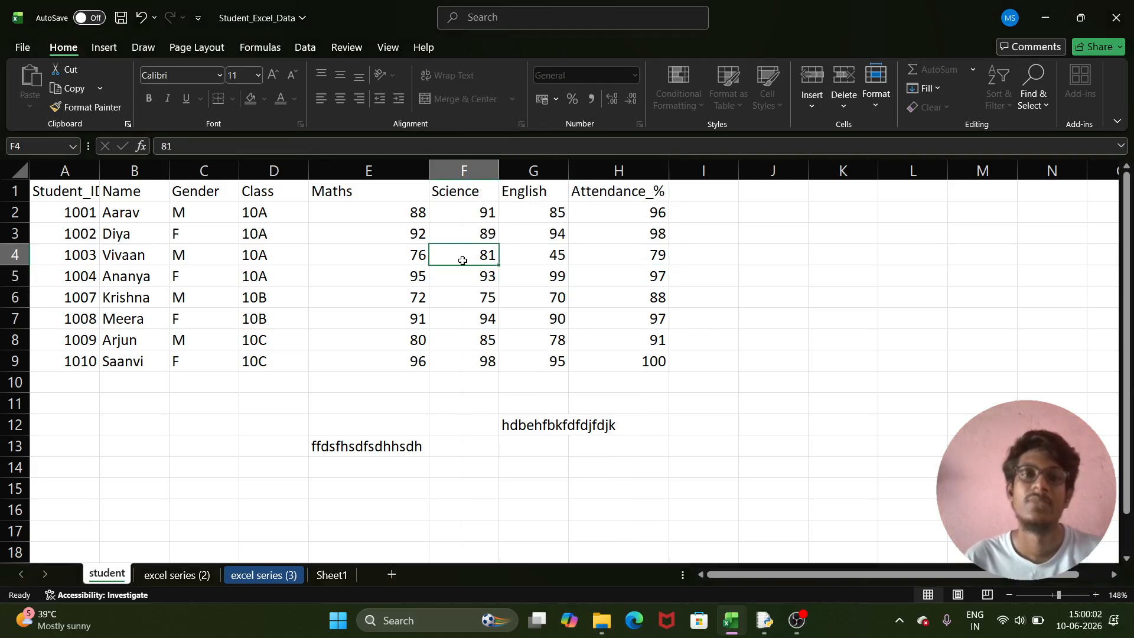
key("ctrl+c")
left_click(838, 379)
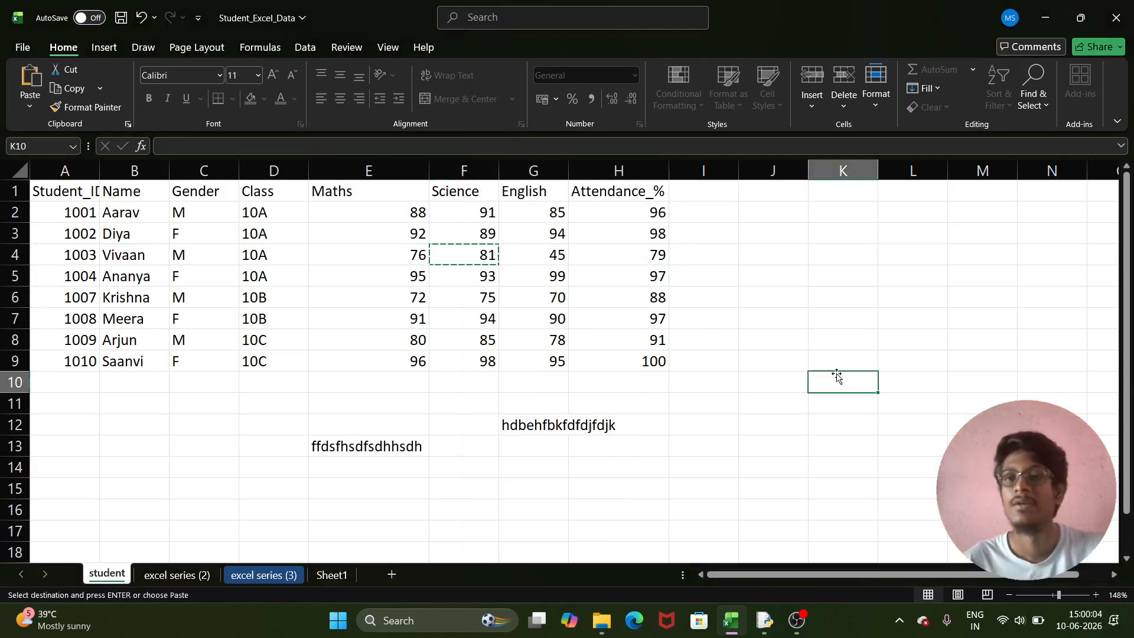
key("ctrl+v")
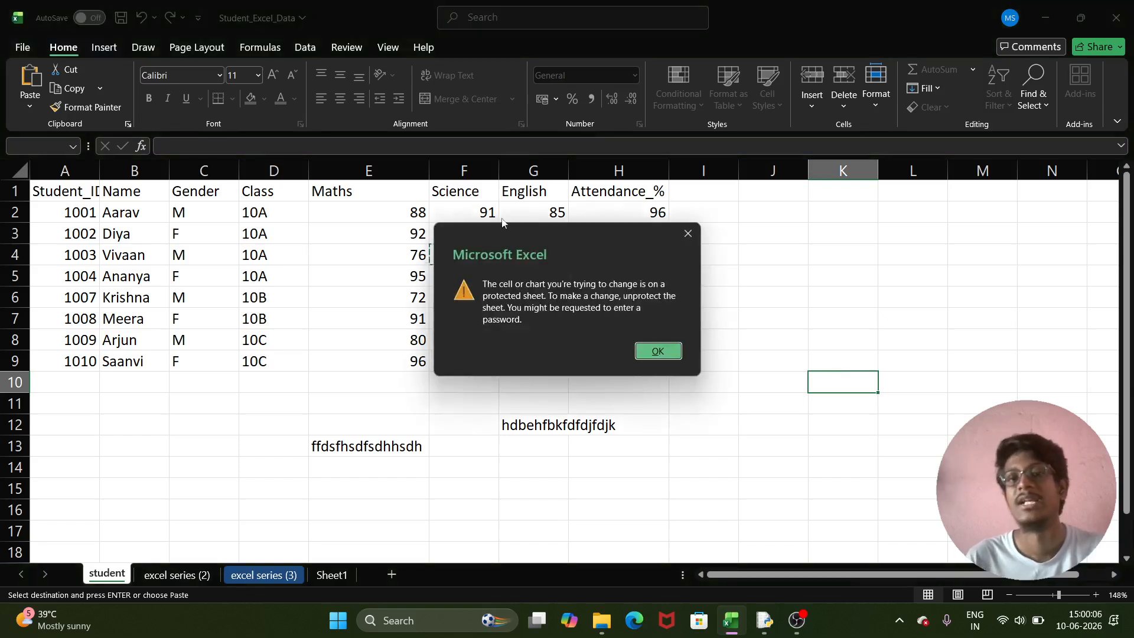
left_click(689, 235)
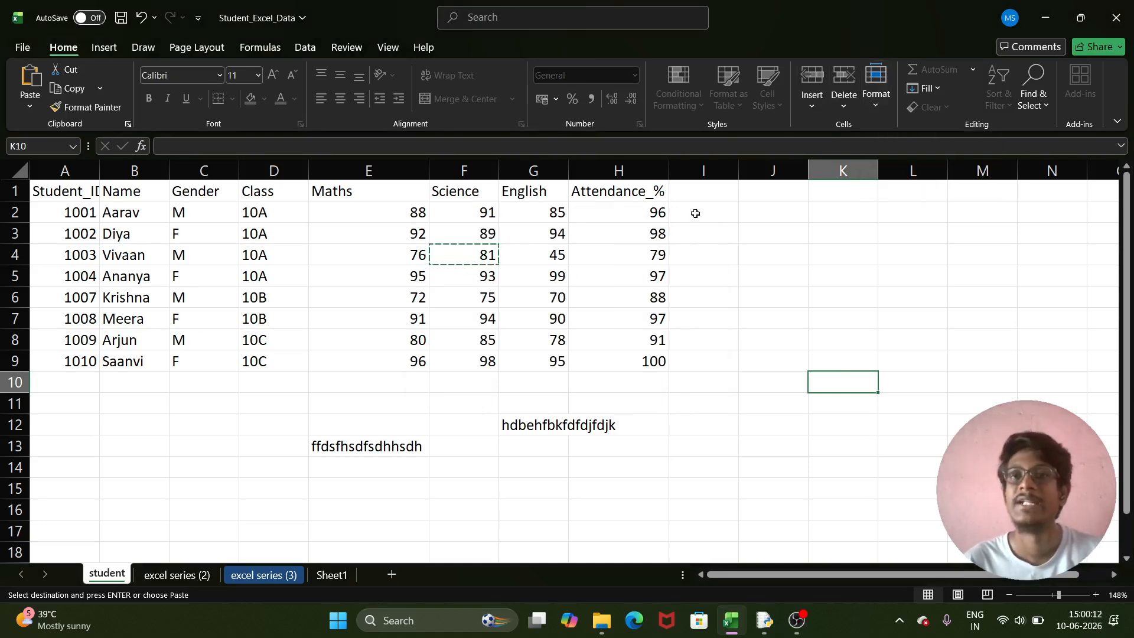
left_click(874, 112)
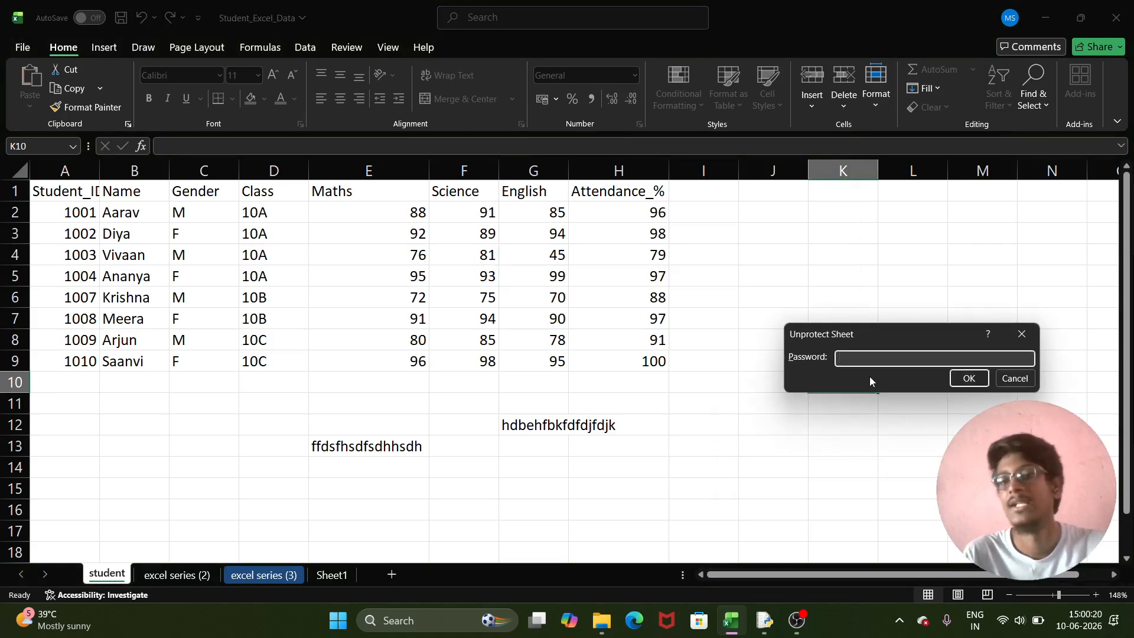
- Enter the sheet password to unprotect the student sheet, then select cell H6
type("12")
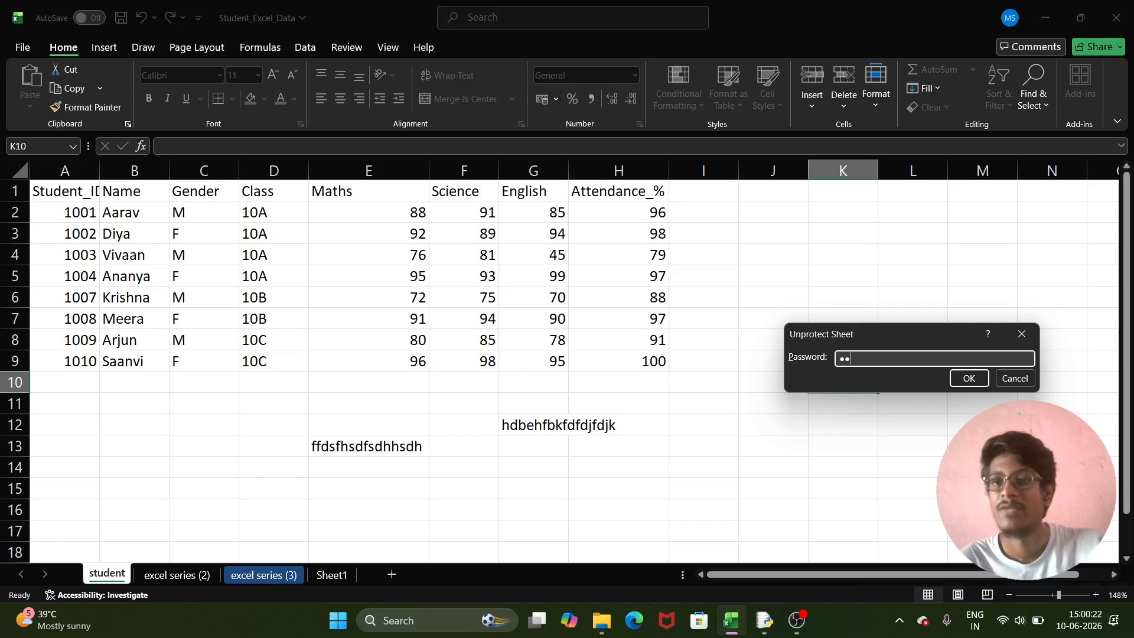
type("3")
left_click(969, 378)
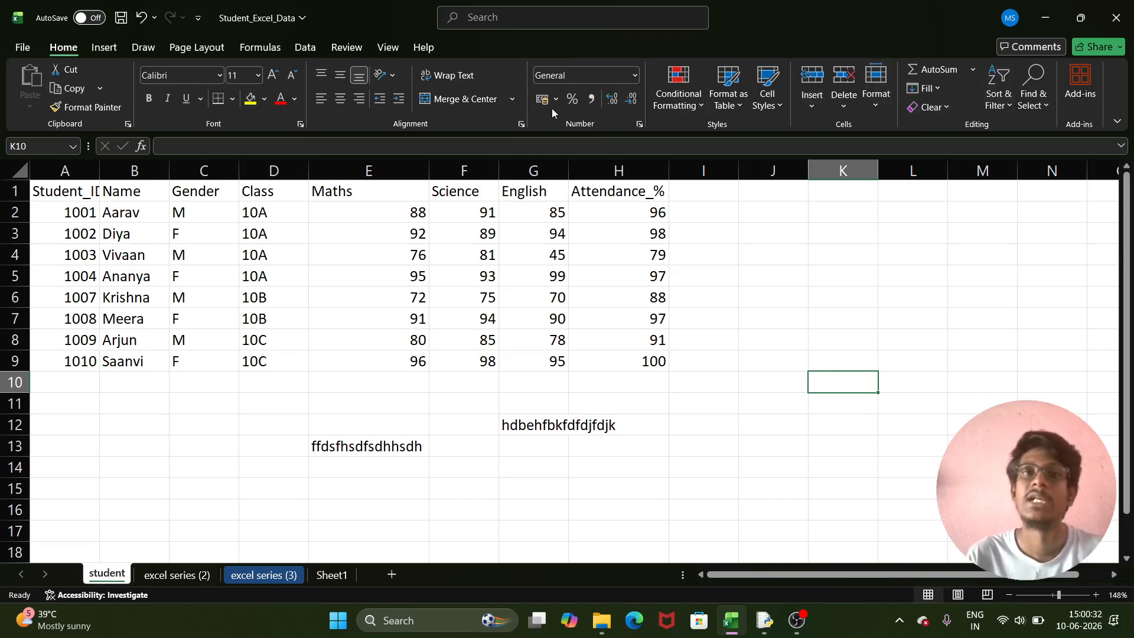
left_click(645, 297)
- Check Home > Format for Protect Sheet, dismiss the list, and switch to the Review tab
left_click(841, 272)
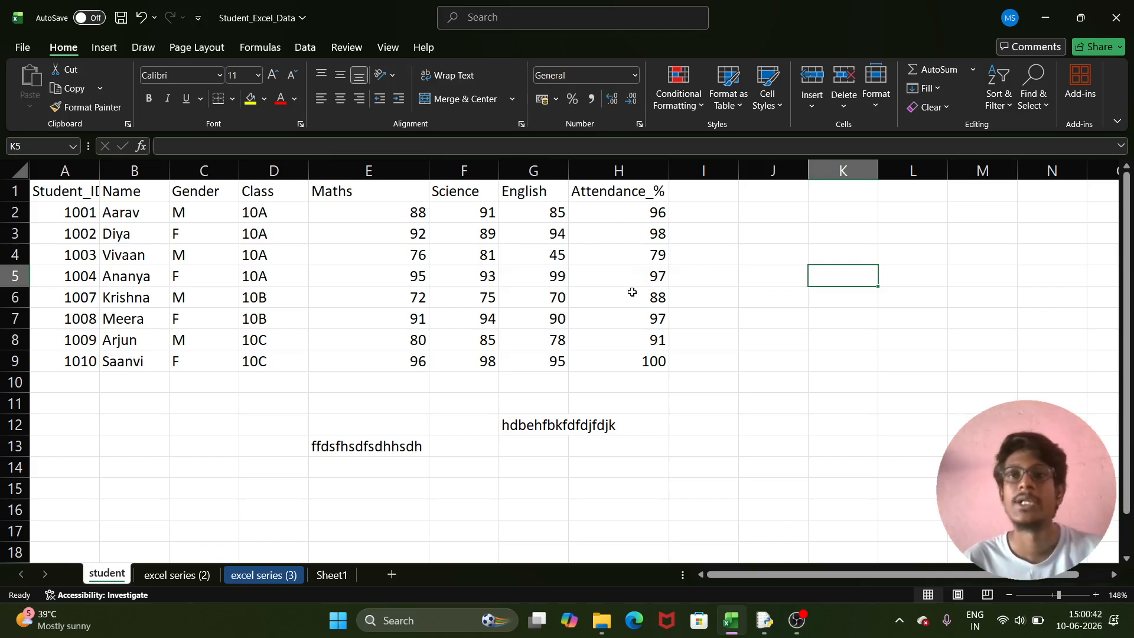
left_click(875, 102)
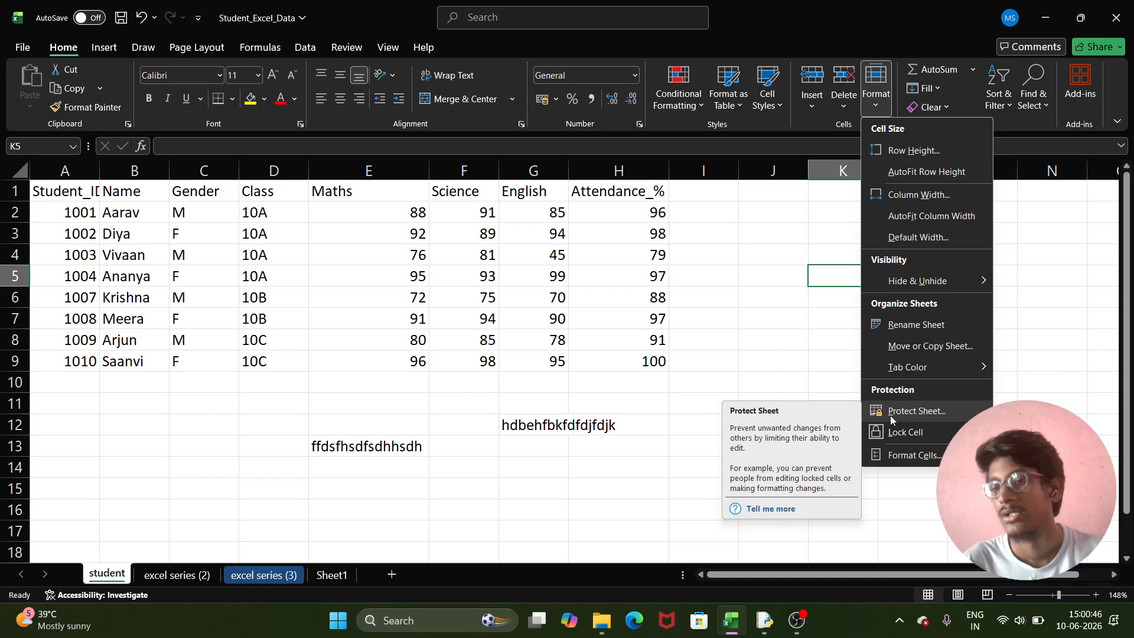
key("Escape")
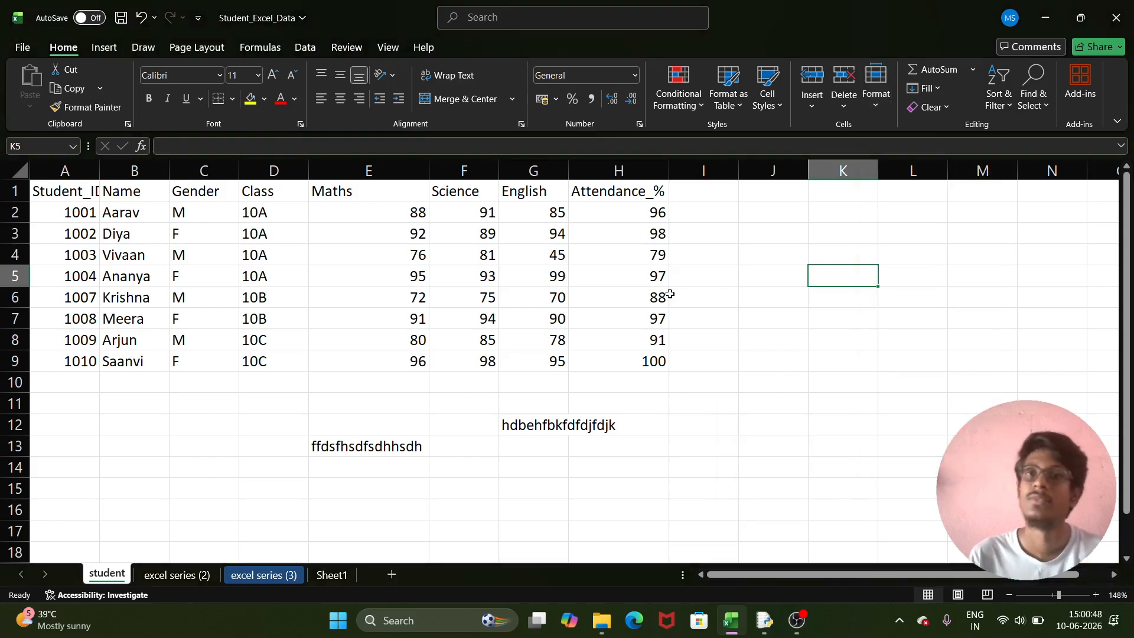
left_click(672, 297)
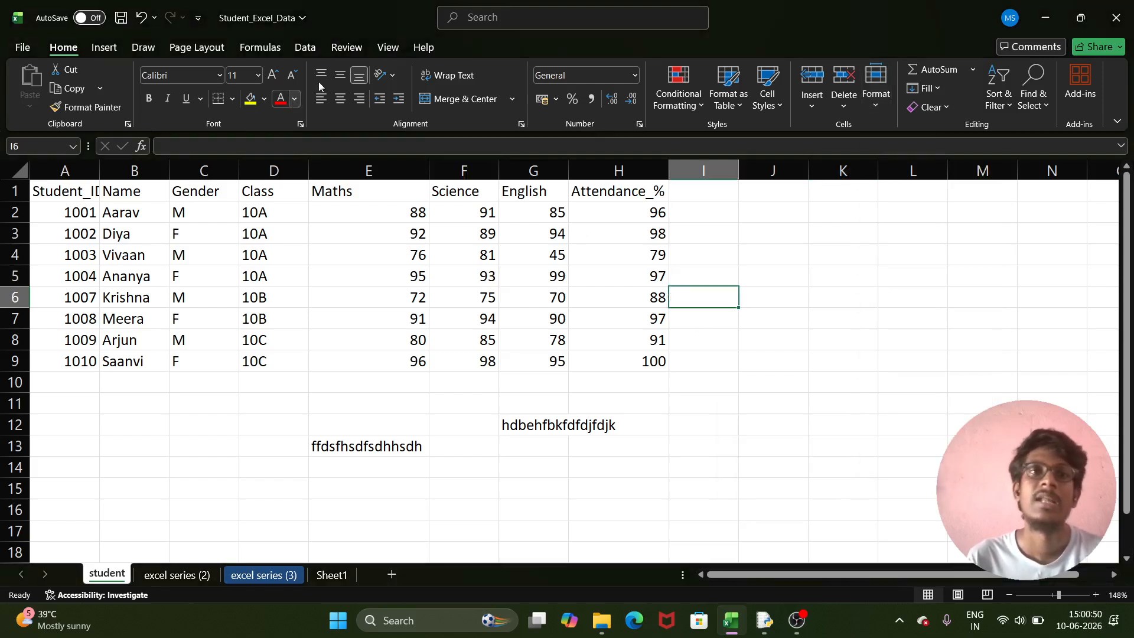
left_click(353, 51)
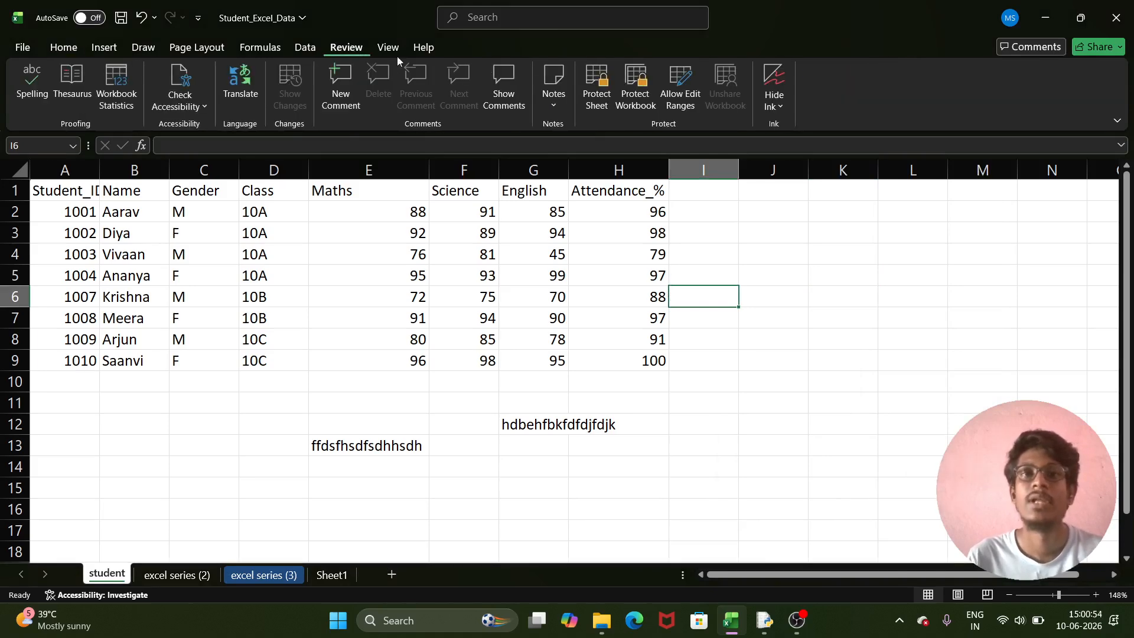
- Open the Review tab's Protect Sheet dialog twice, closing it each time without protecting
left_click(597, 97)
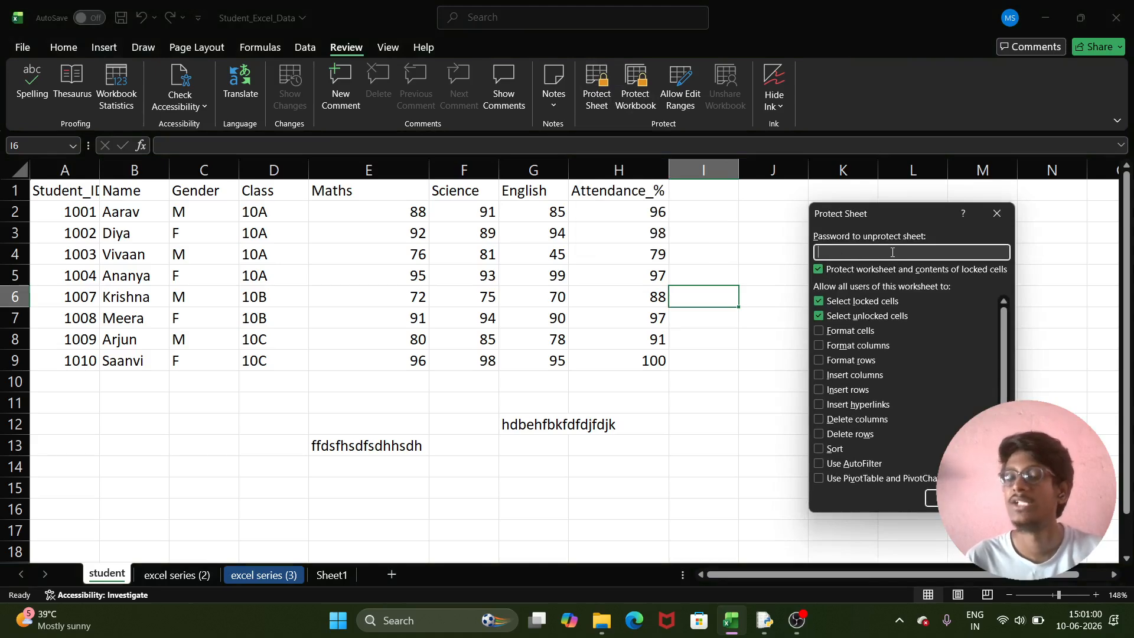
left_click(996, 214)
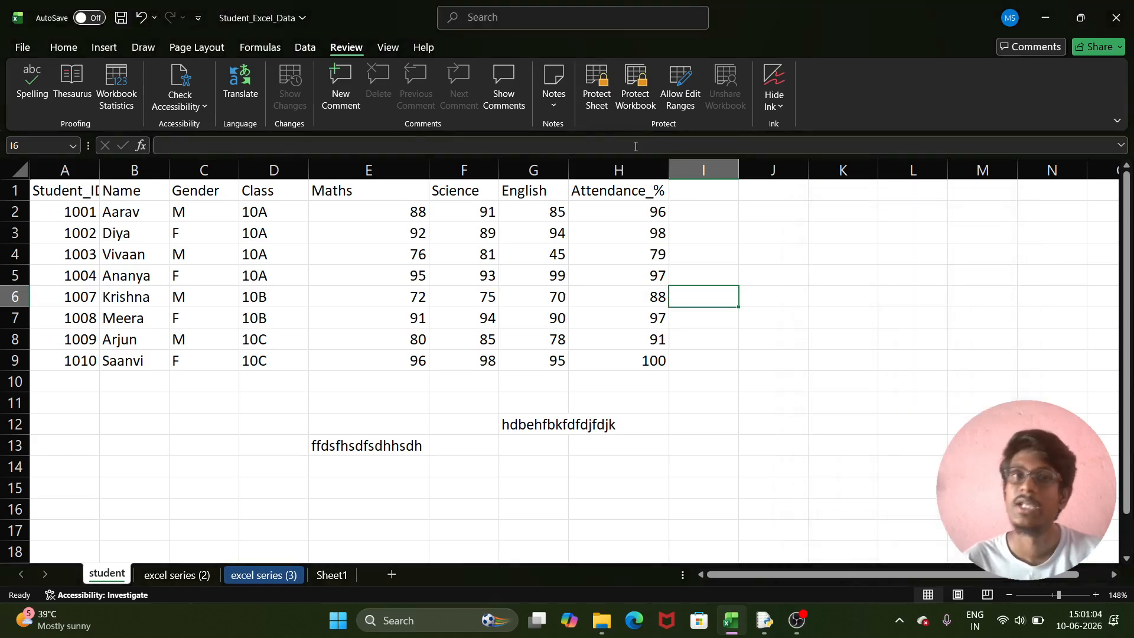
left_click(598, 101)
left_click(997, 214)
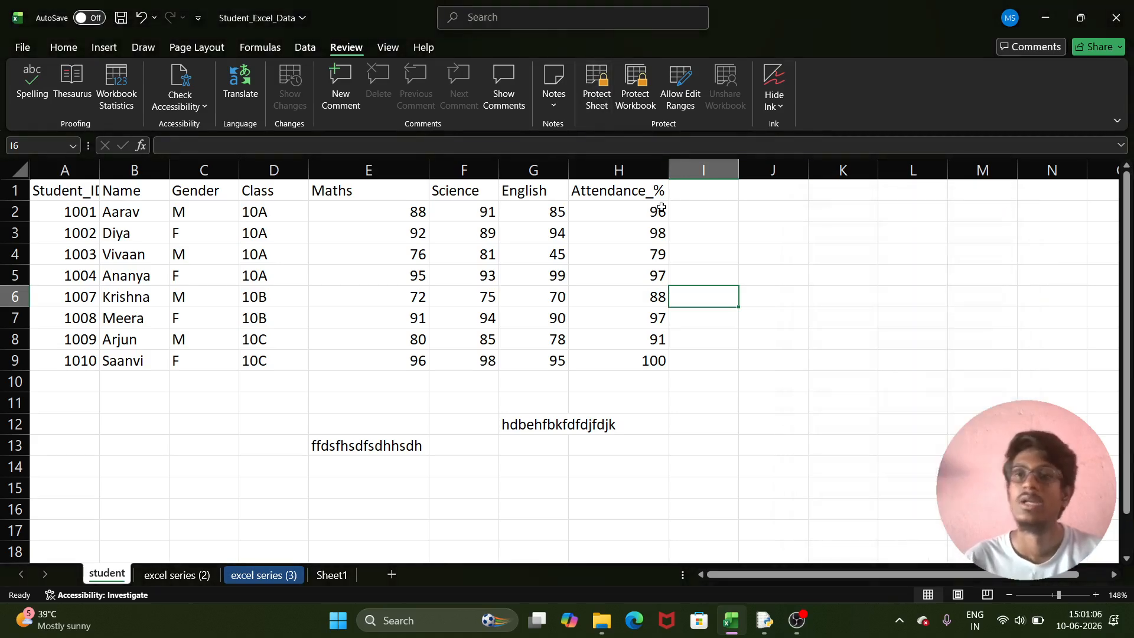
- Open Protect Sheet from Home > Format, close it unused, and bring up the student sheet tab's menu
left_click(82, 46)
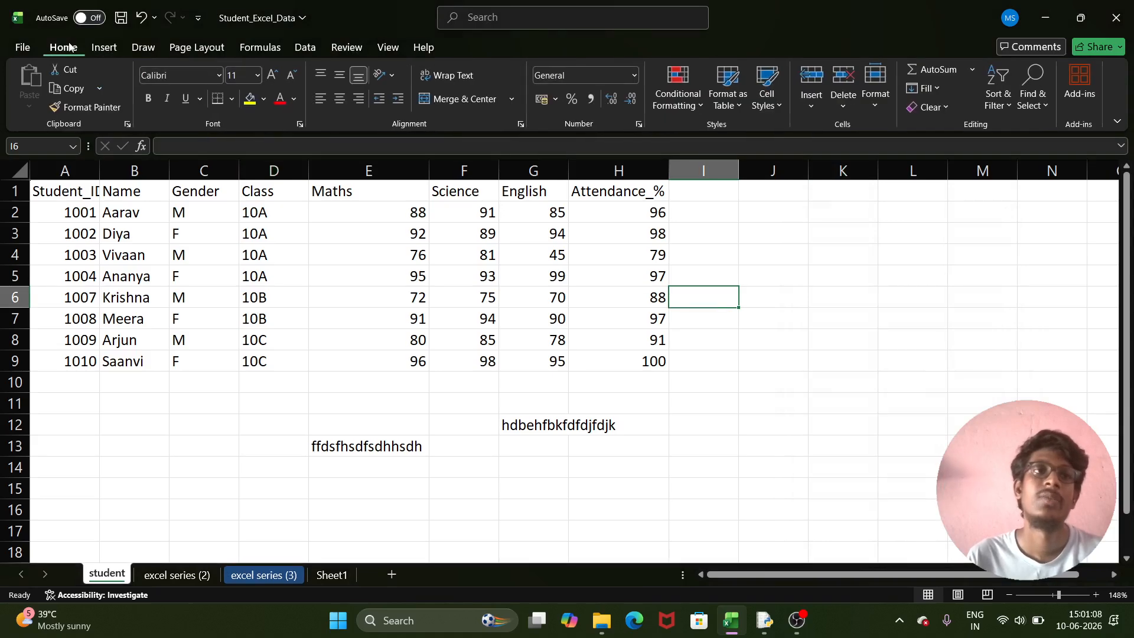
left_click(876, 89)
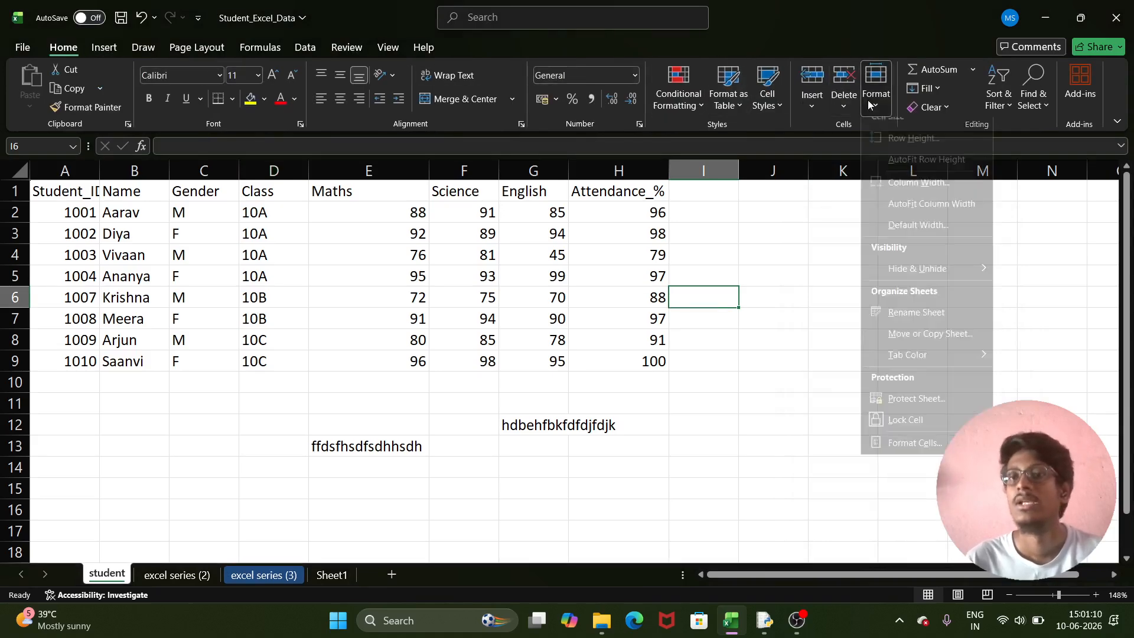
left_click(934, 409)
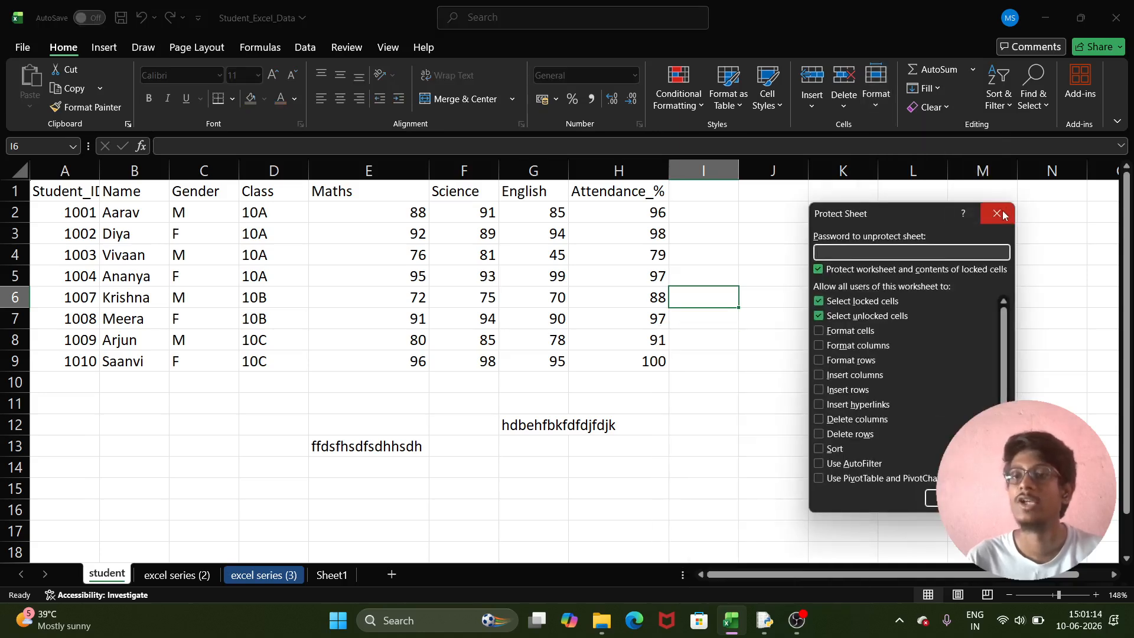
left_click(1004, 215)
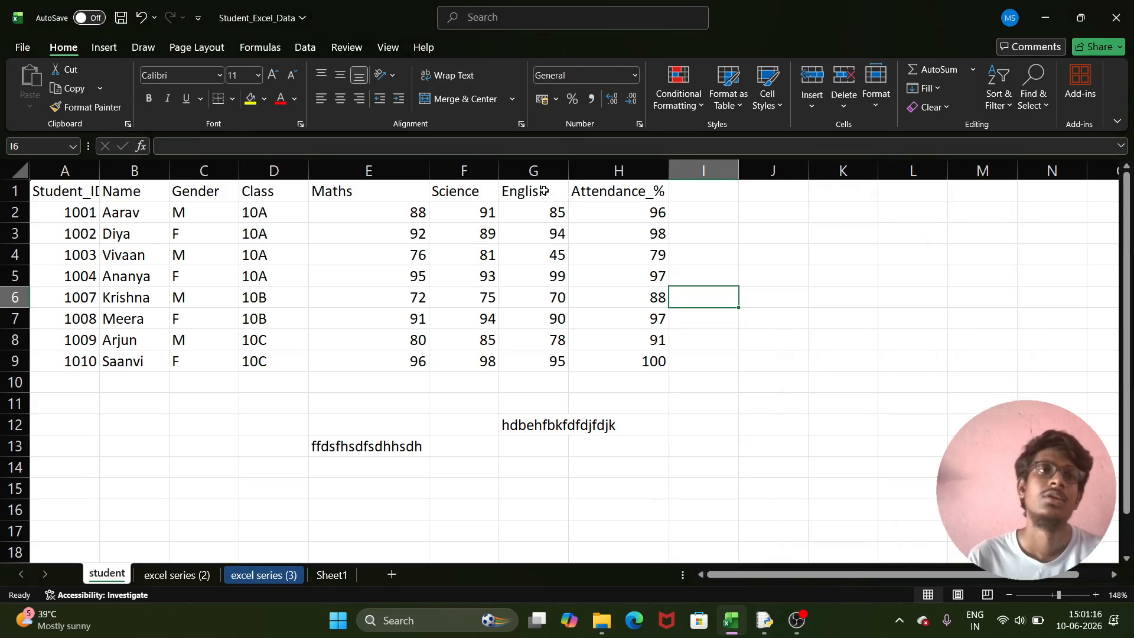
right_click(98, 579)
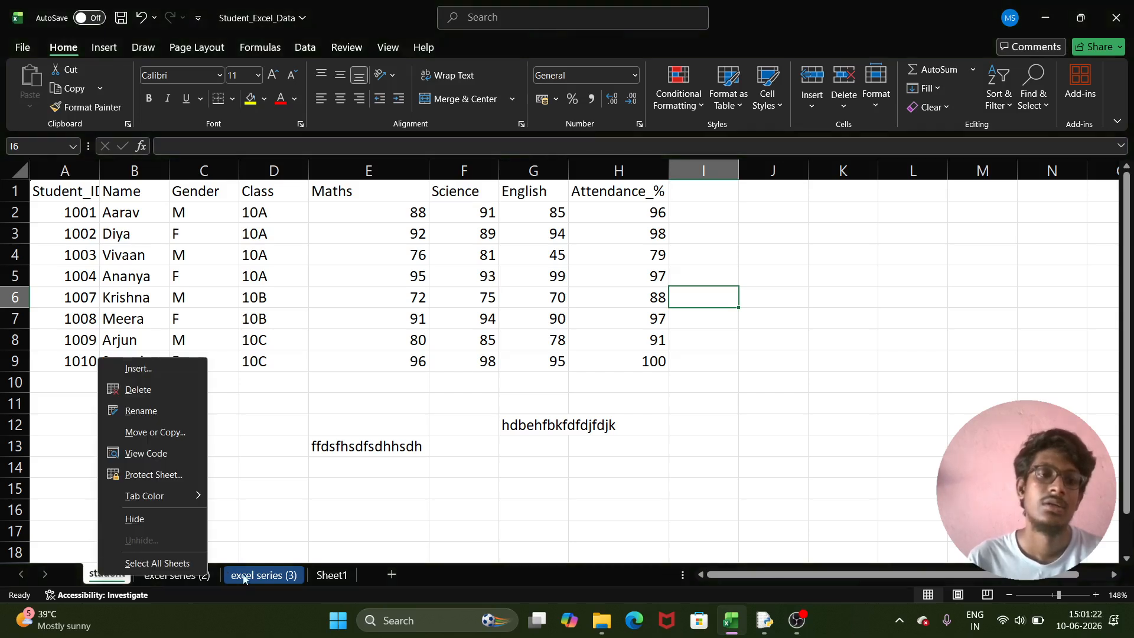
left_click(173, 474)
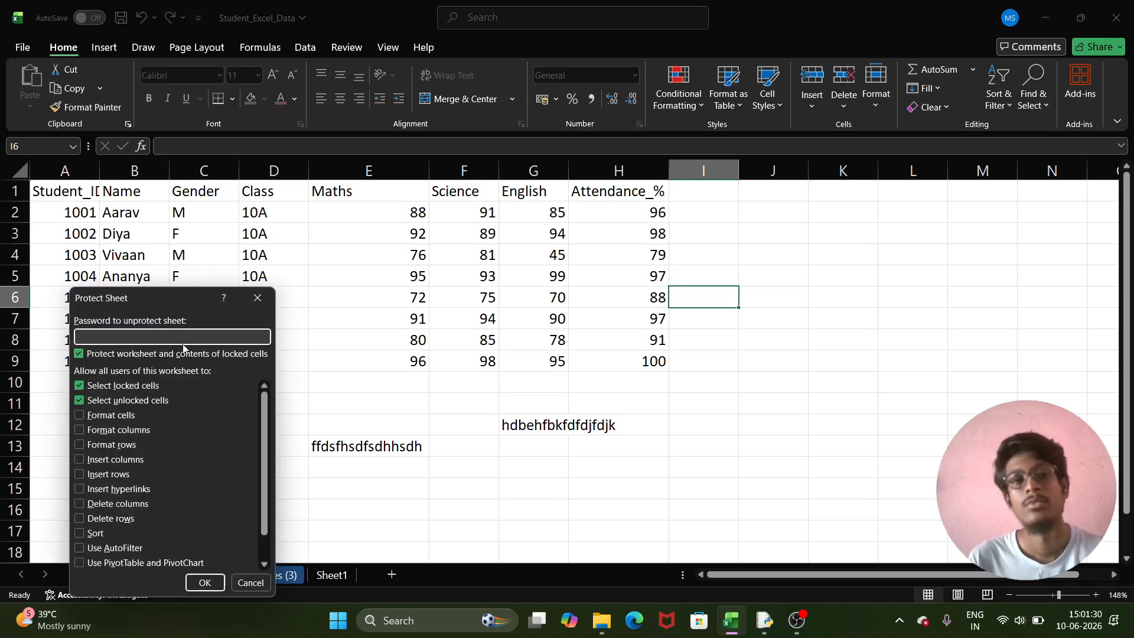
left_click(260, 298)
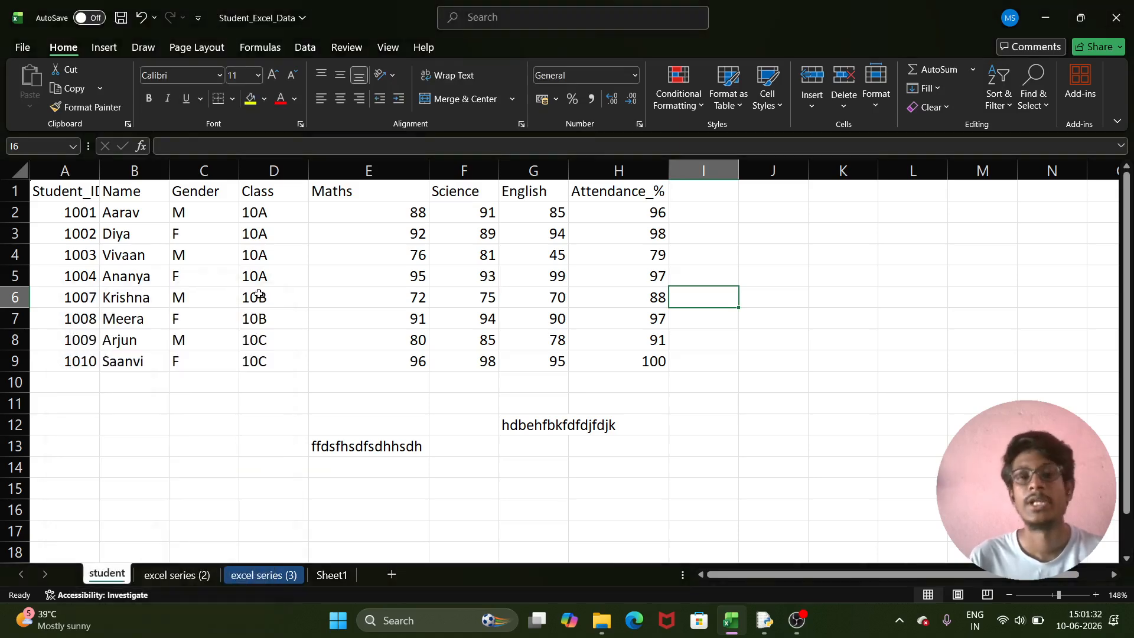
left_click(749, 326)
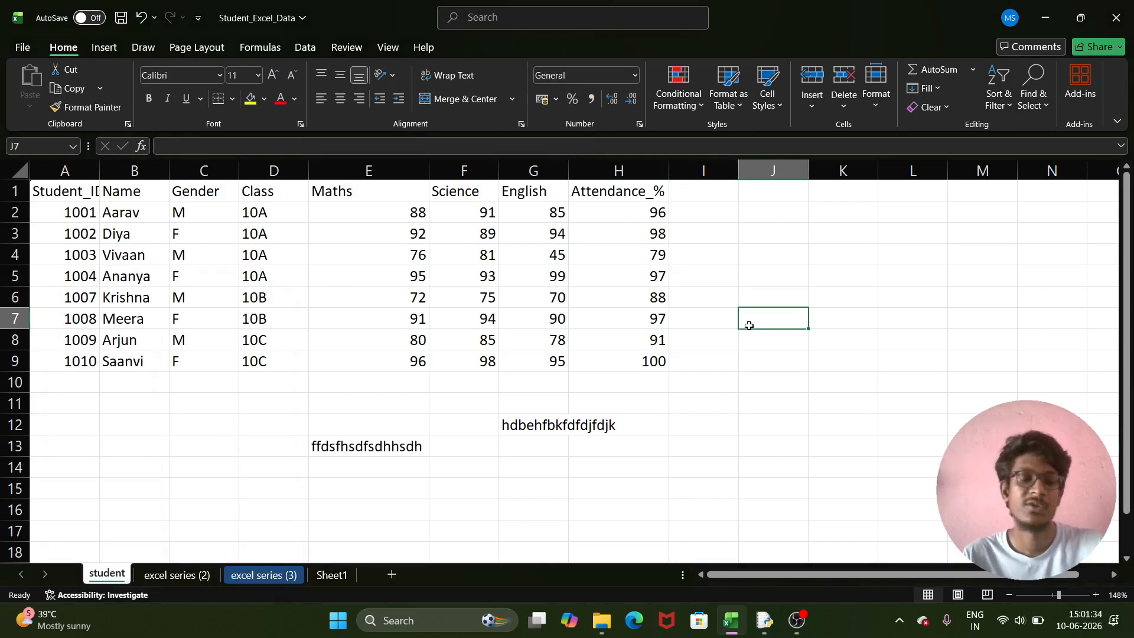